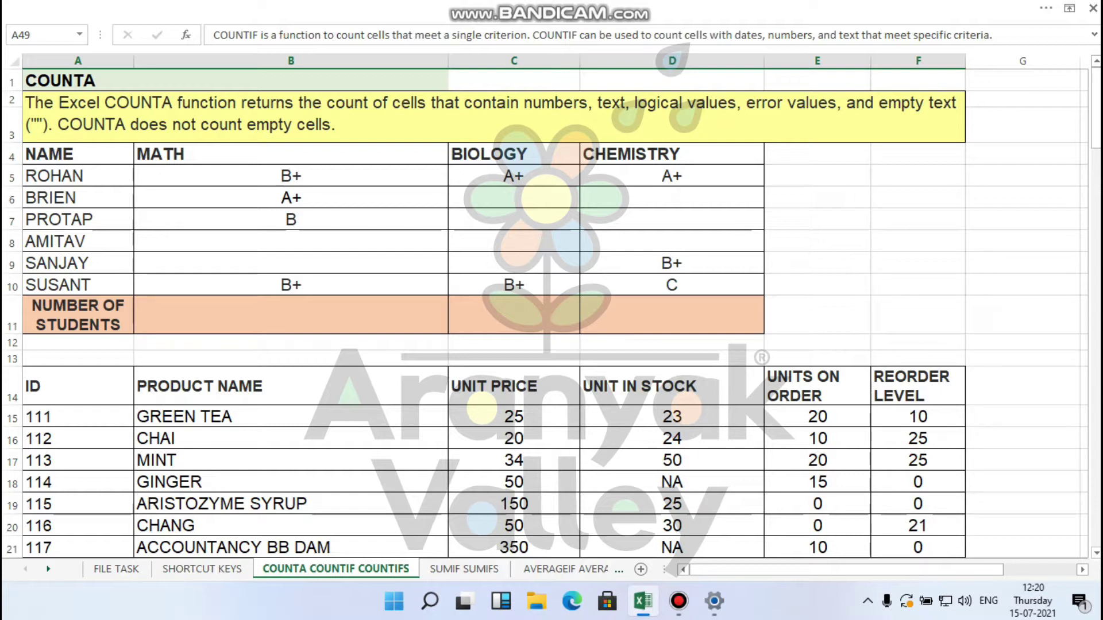
- Look through the practice tables on the COUNTA COUNTIF COUNTIFS sheet, from the grades table down to the order list
scroll(545, 314, down, 4)
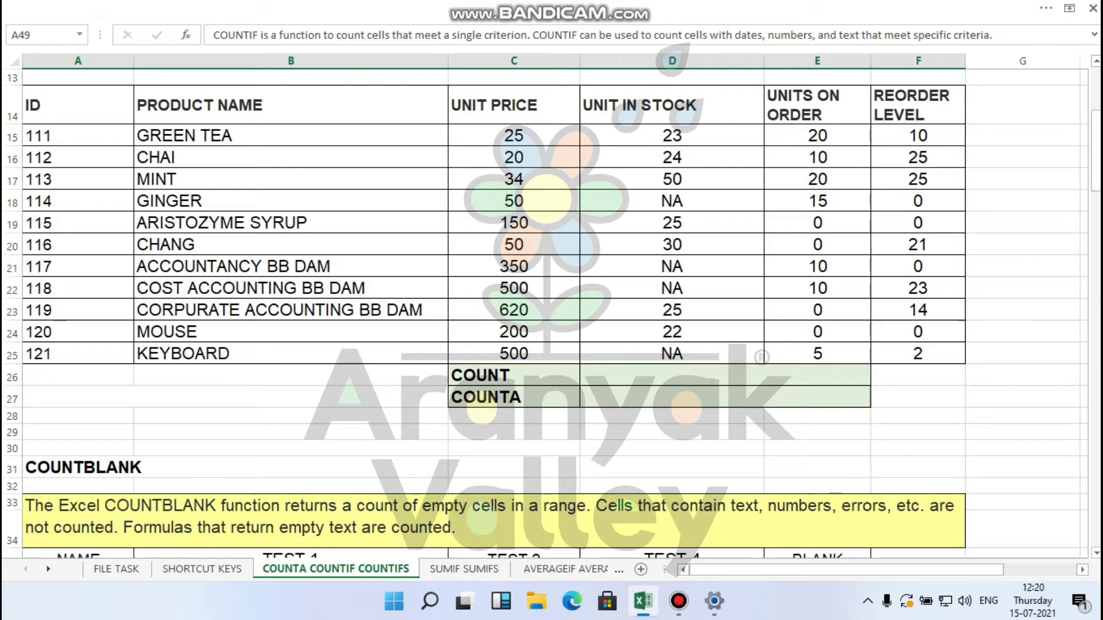
scroll(546, 316, down, 1)
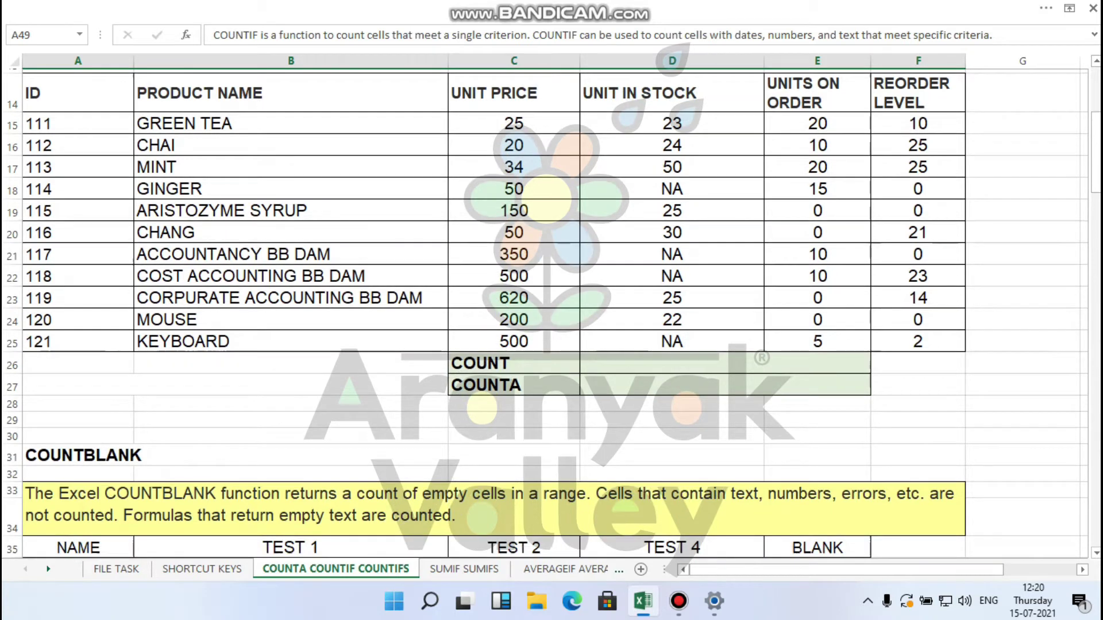
scroll(546, 314, down, 1)
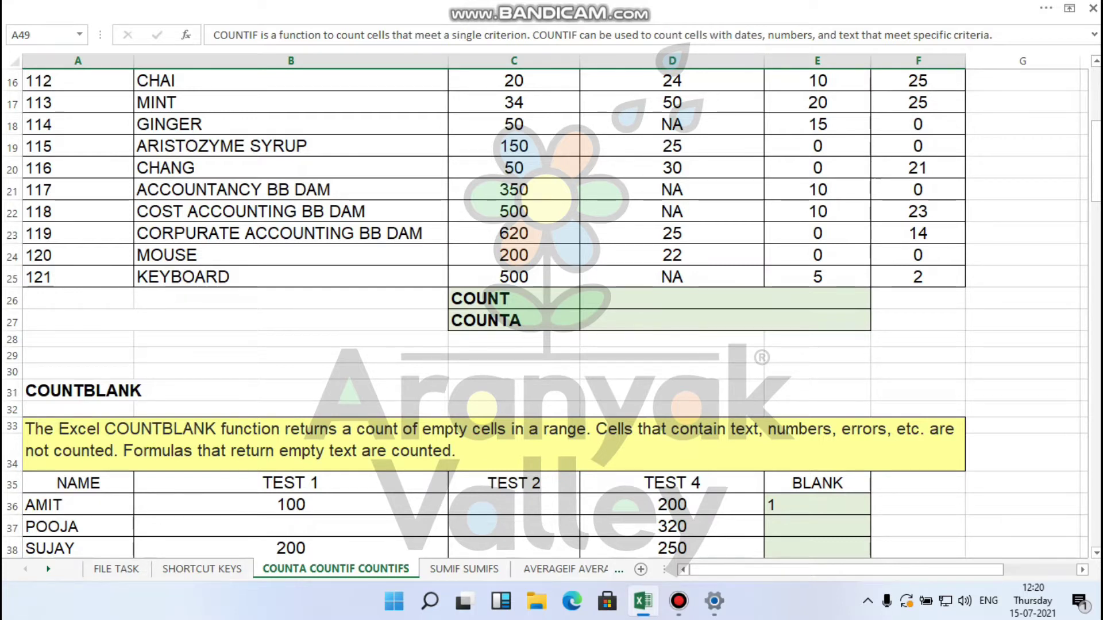
scroll(546, 313, up, 2)
scroll(545, 313, up, 3)
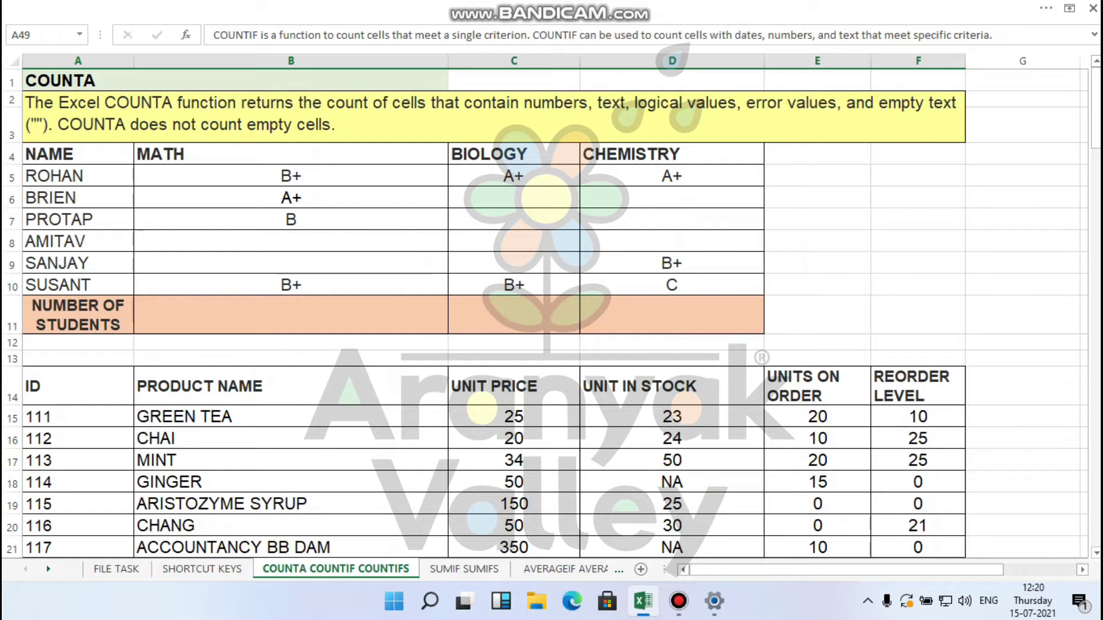
click(78, 154)
drag(78, 154, 672, 322)
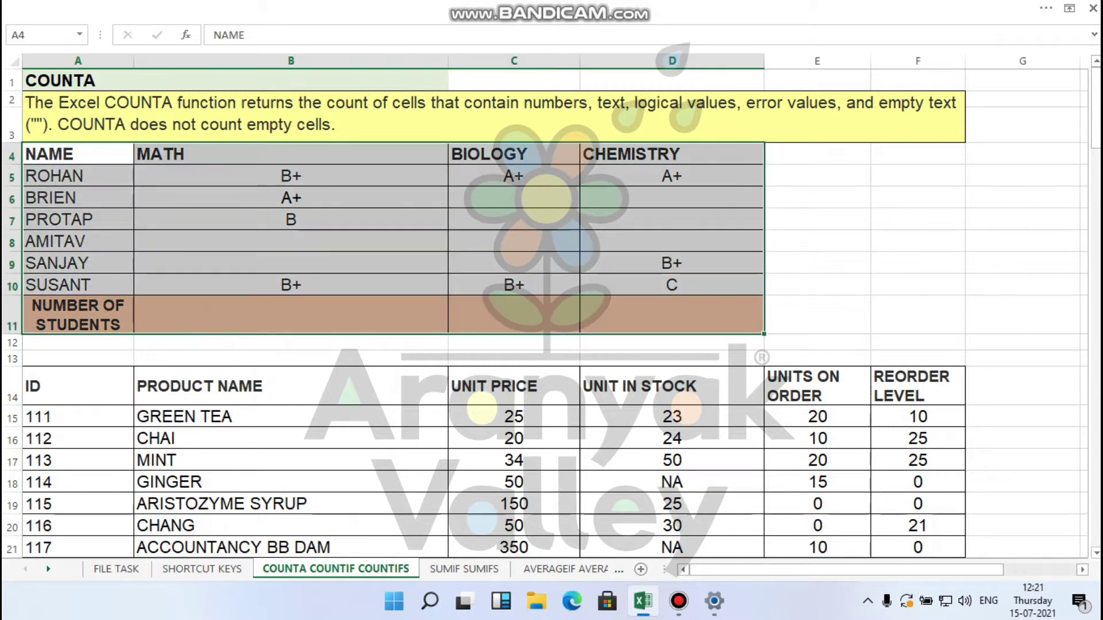
scroll(773, 347, down, 7)
scroll(772, 347, down, 12)
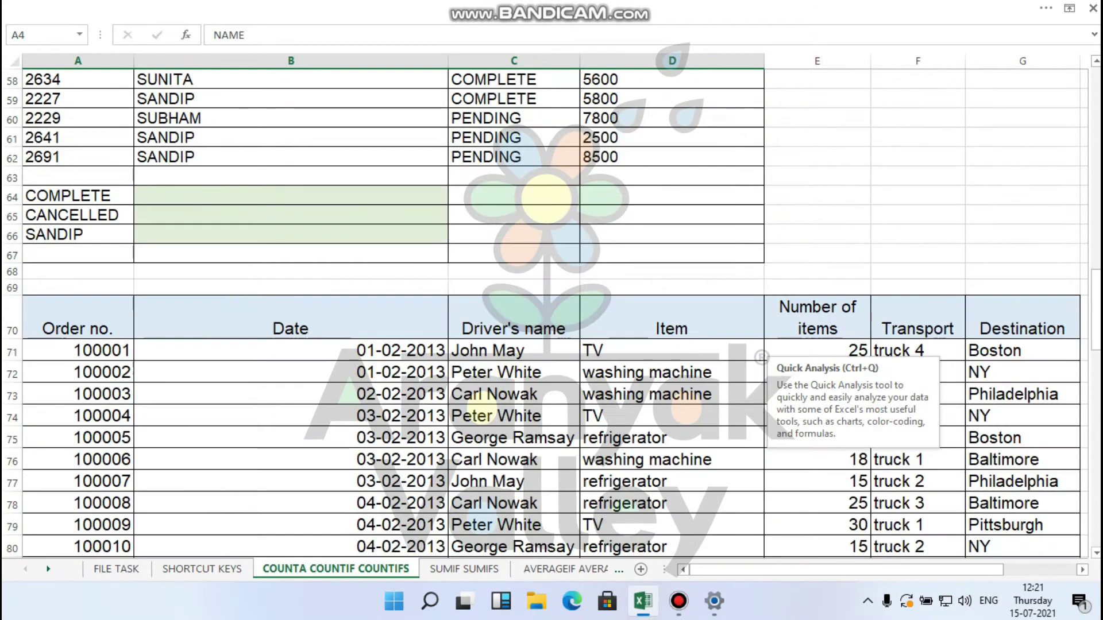
scroll(773, 347, up, 13)
scroll(773, 347, up, 6)
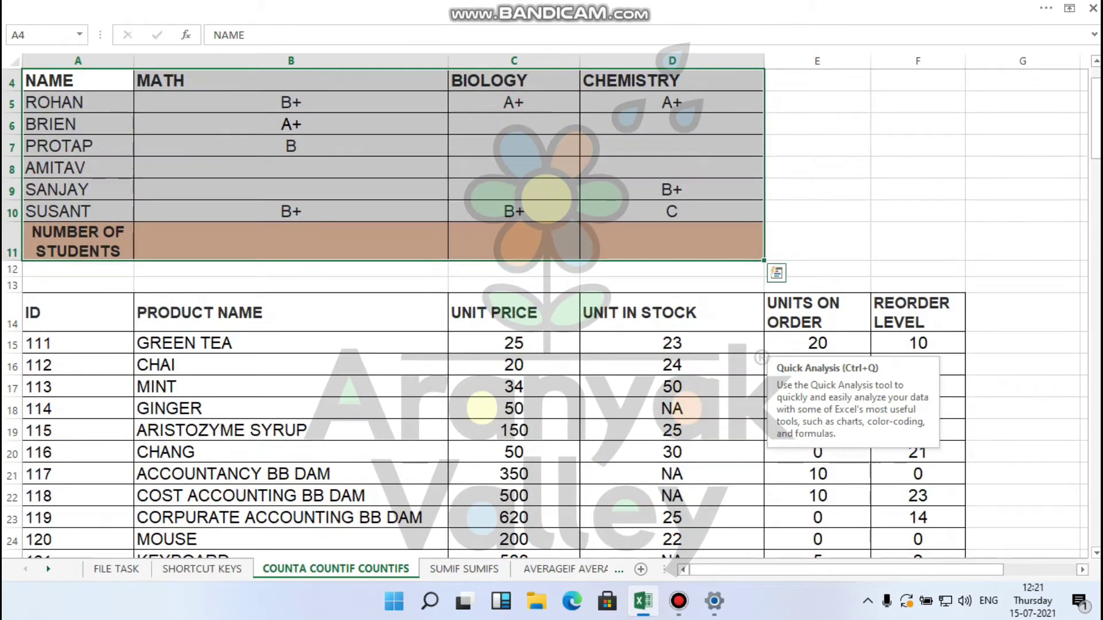
scroll(773, 348, up, 1)
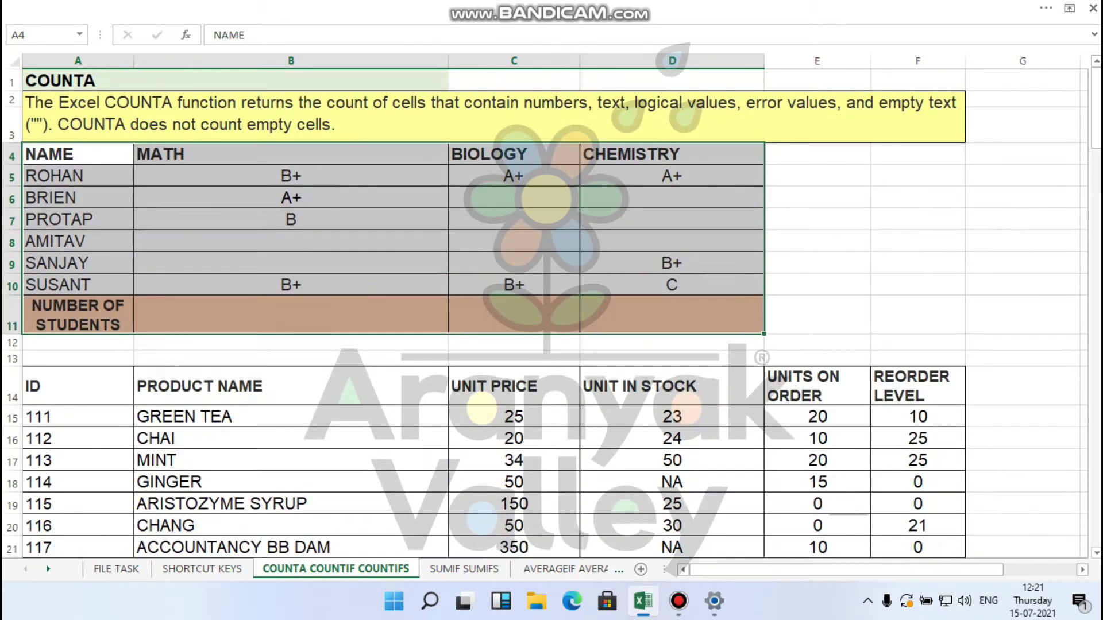
- Examine the grades table A4:D11, including its name column, the Math column and the Number of Students row
click(292, 263)
click(78, 153)
drag(78, 154, 671, 315)
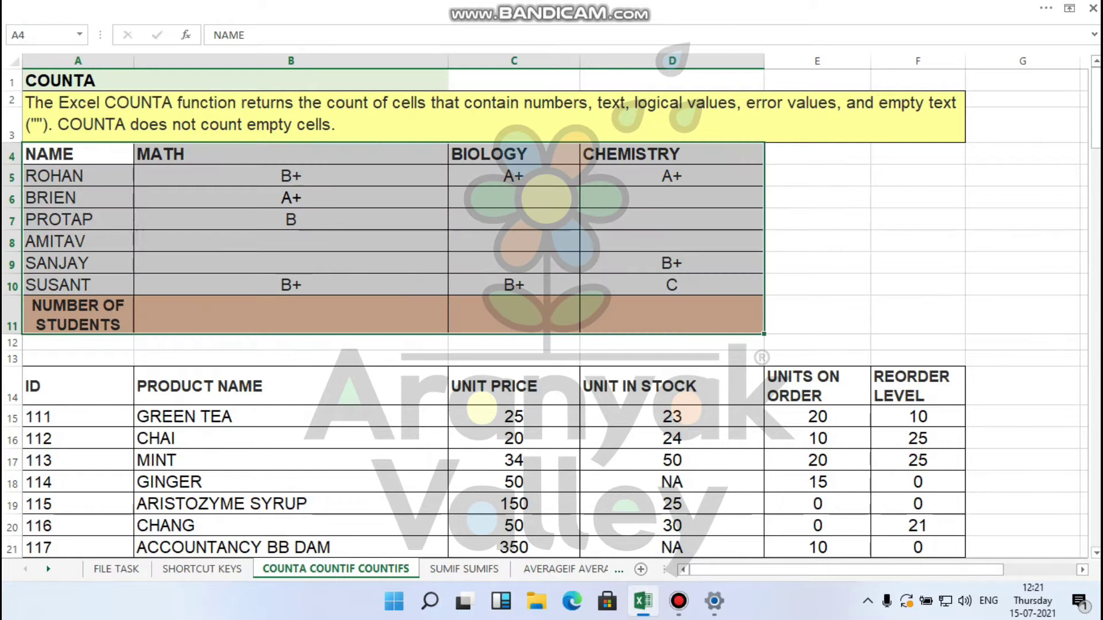
click(291, 315)
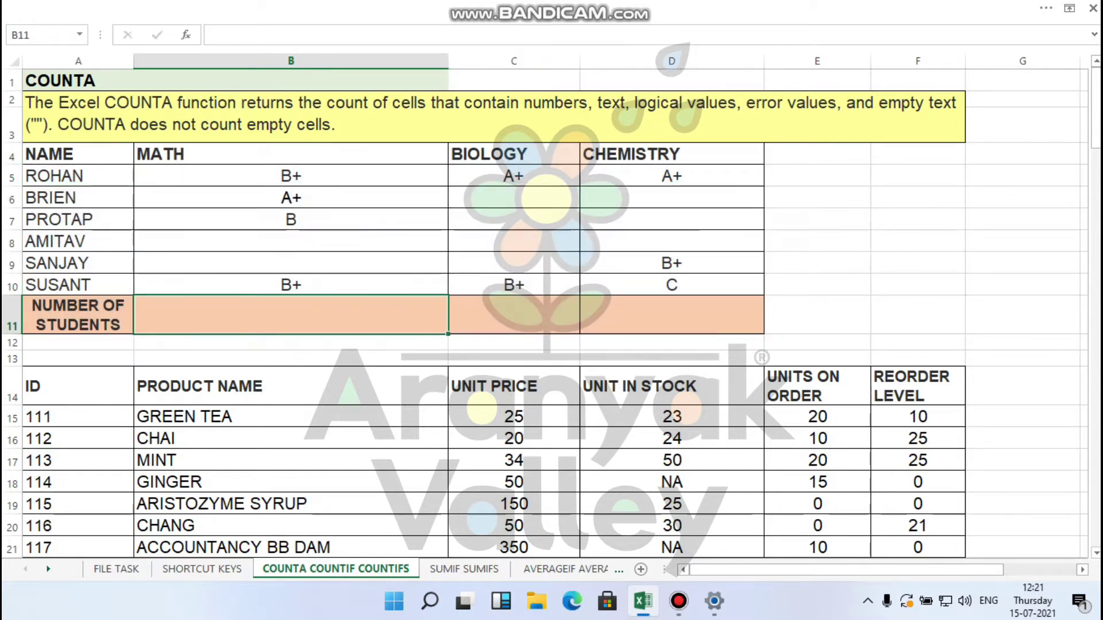
drag(78, 154, 78, 314)
drag(291, 154, 292, 285)
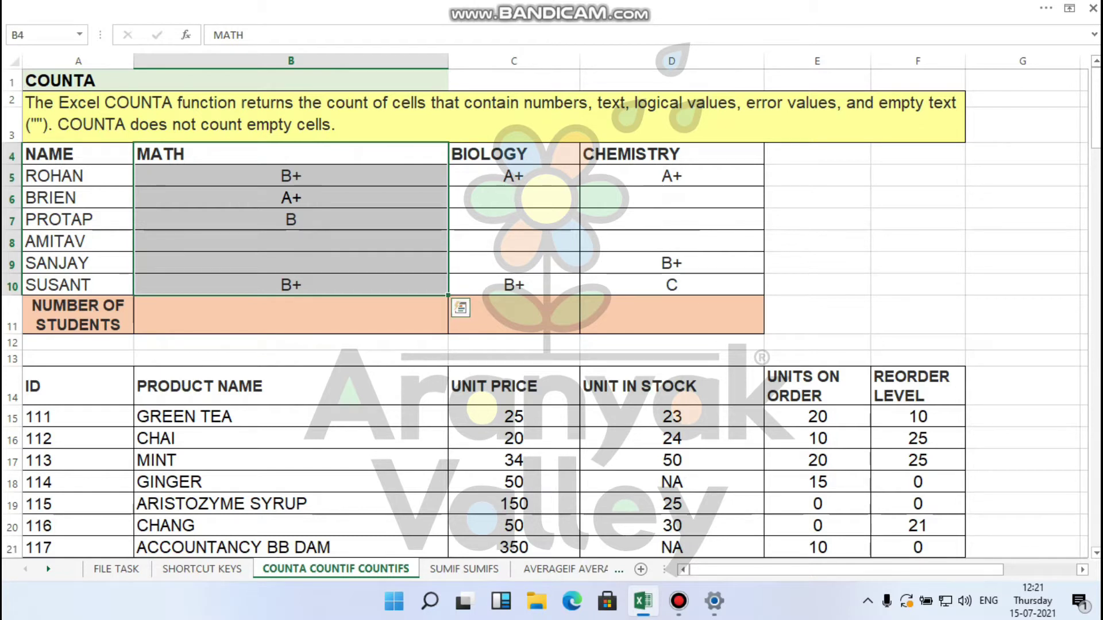
click(291, 315)
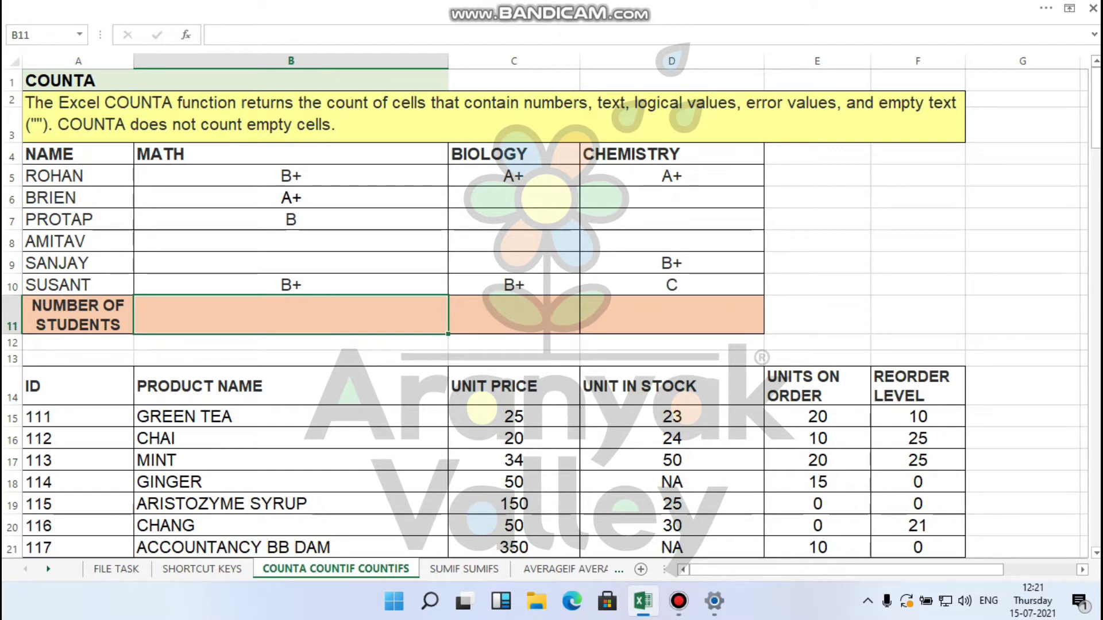
- Examine which cells of the Math grades B5:B10 are blank and which are filled
click(291, 241)
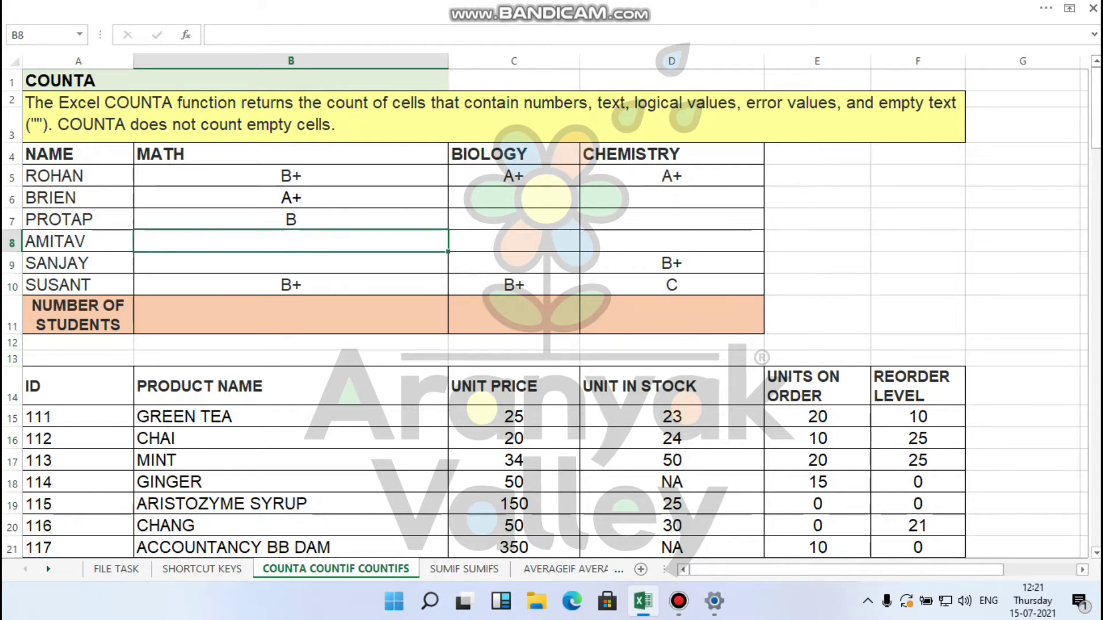
key(shift+Down)
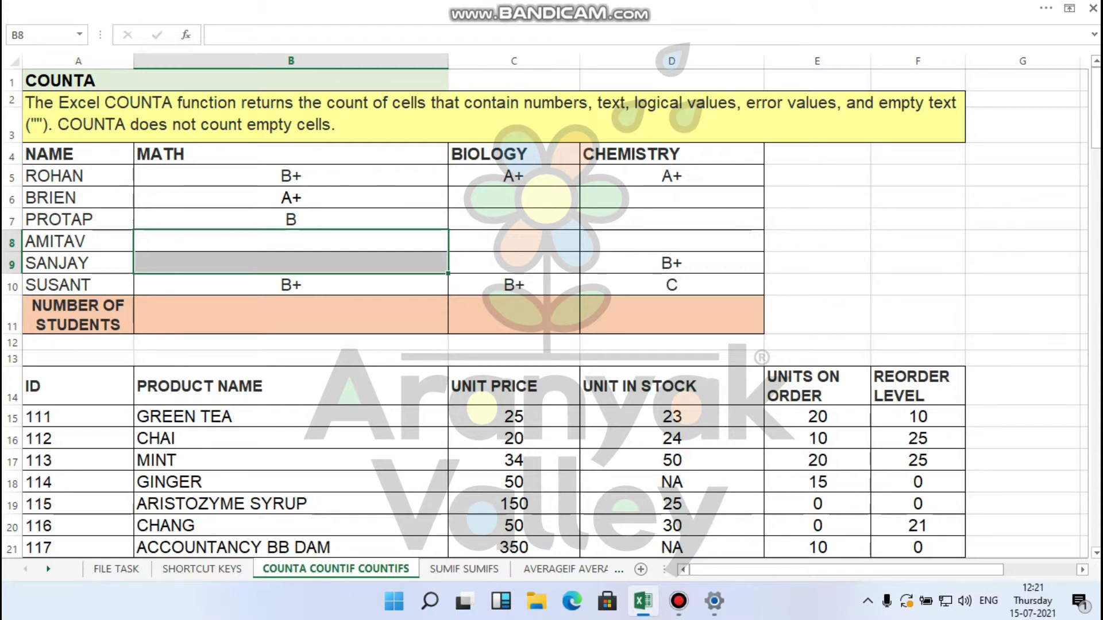
key(Down)
key(Down)
key(Down)
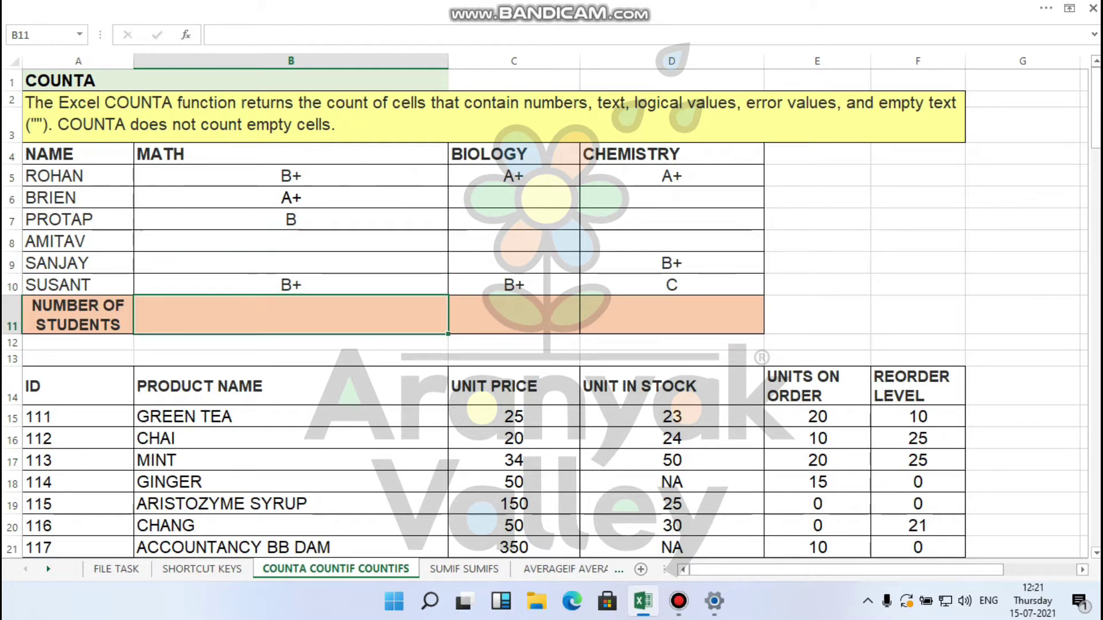
key(Up)
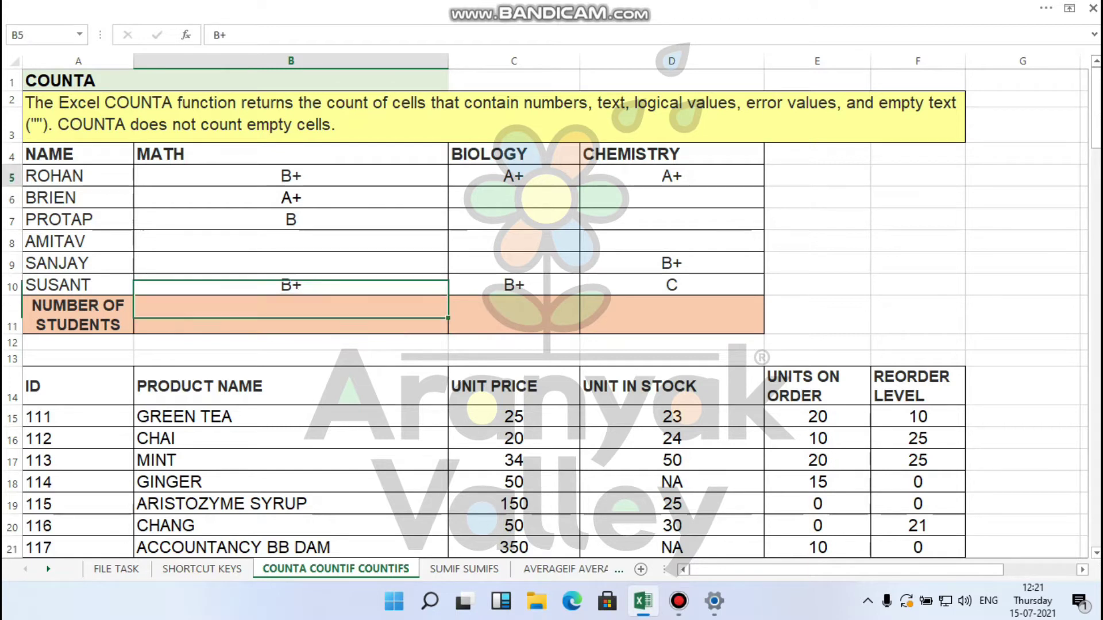
key(Up)
key(Up)
key(Up)
key(Up)
key(Up)
key(shift+Down)
key(shift+Down)
key(shift+Down)
key(shift+Down)
key(shift+Down)
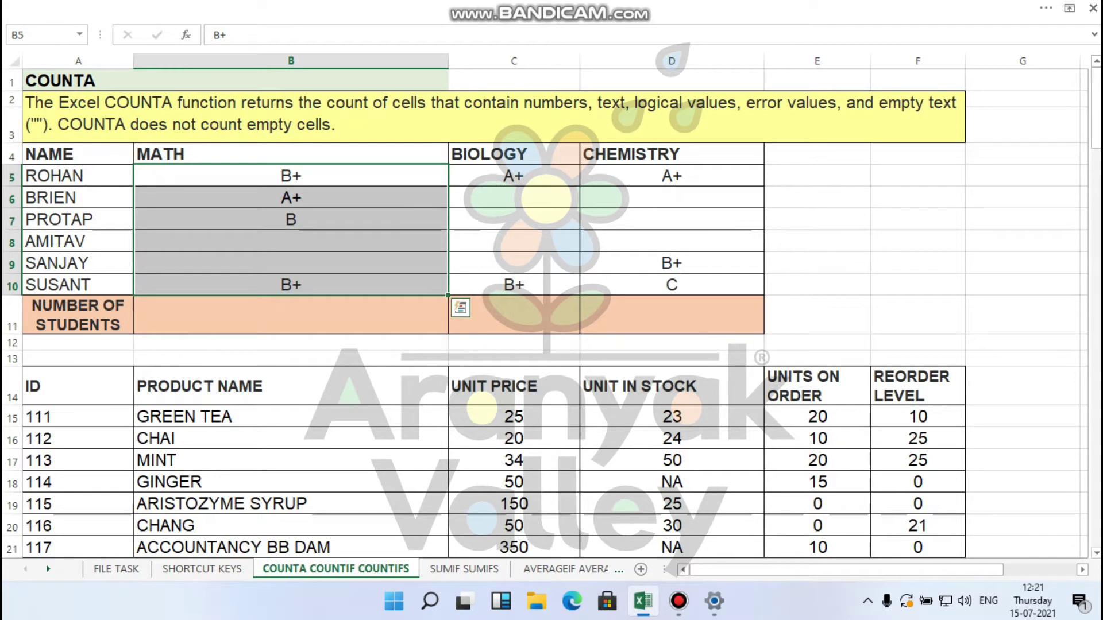
- Count the students with a Math grade by entering =COUNTA(B5:B10) in the Number of Students cell B11
click(291, 314)
text(=counta)
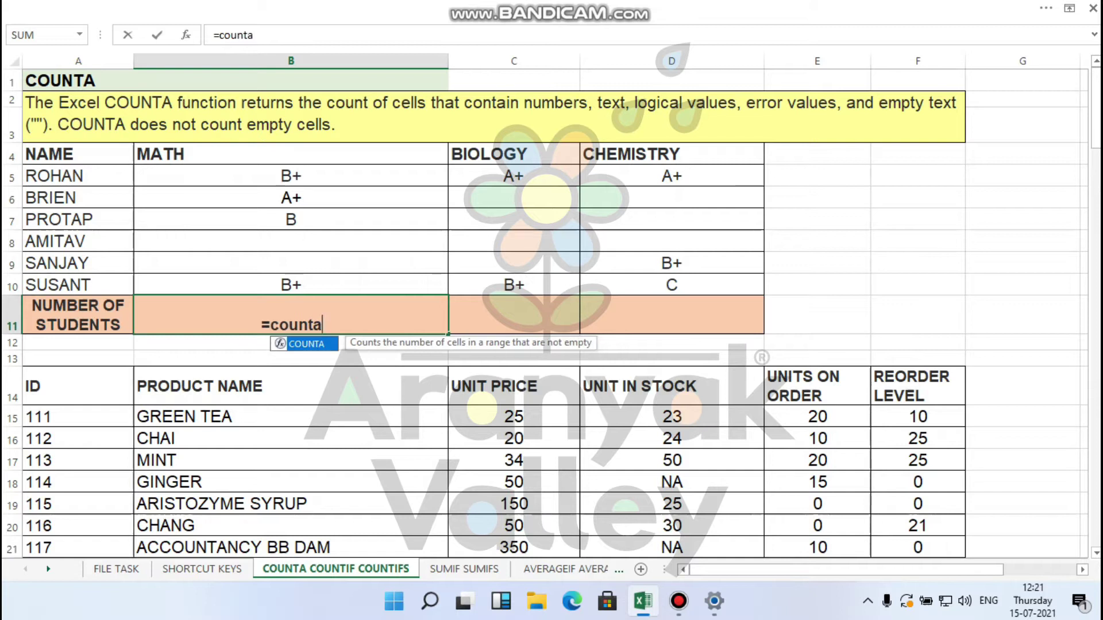
text(()
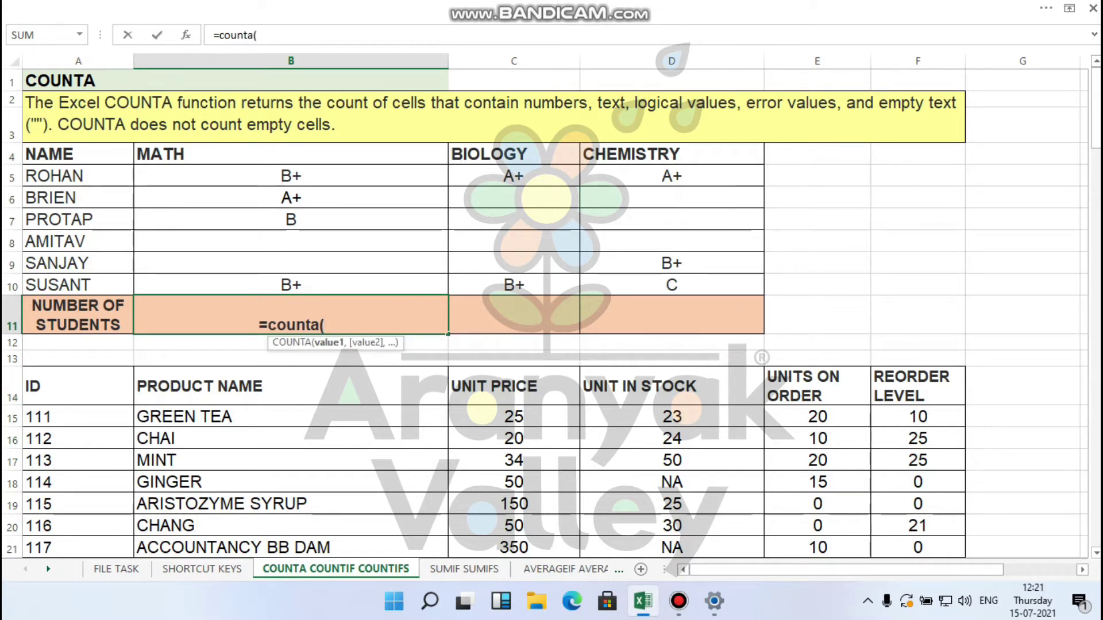
drag(290, 175, 290, 285)
text())
key(Return)
click(291, 315)
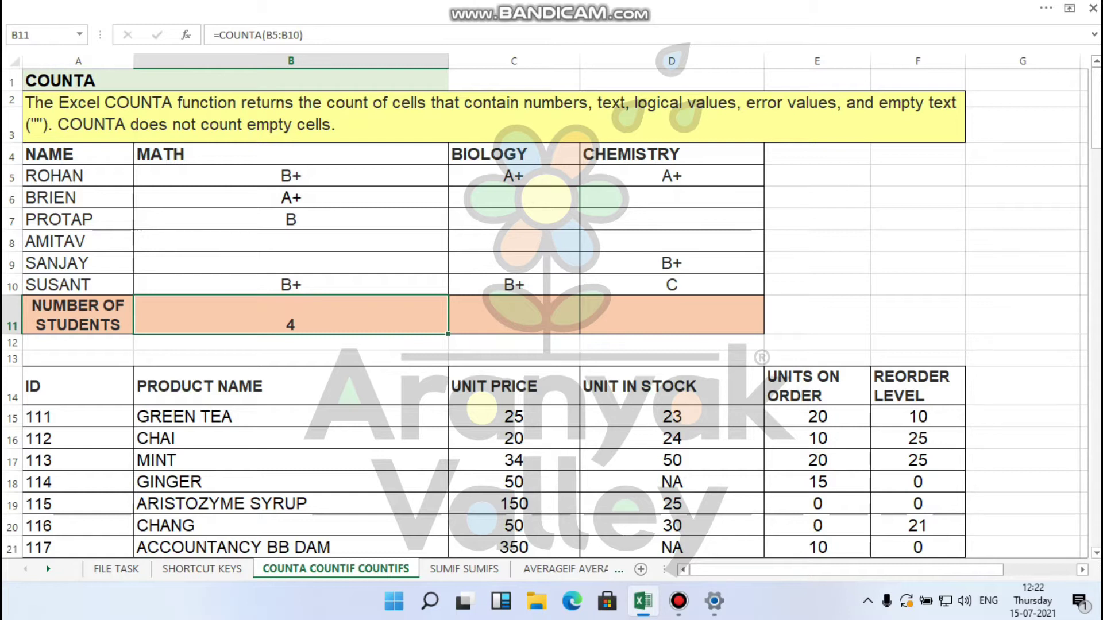
- Examine the product table's ID, name, price and stock columns against the COUNT and COUNTA labels below it
scroll(545, 314, down, 4)
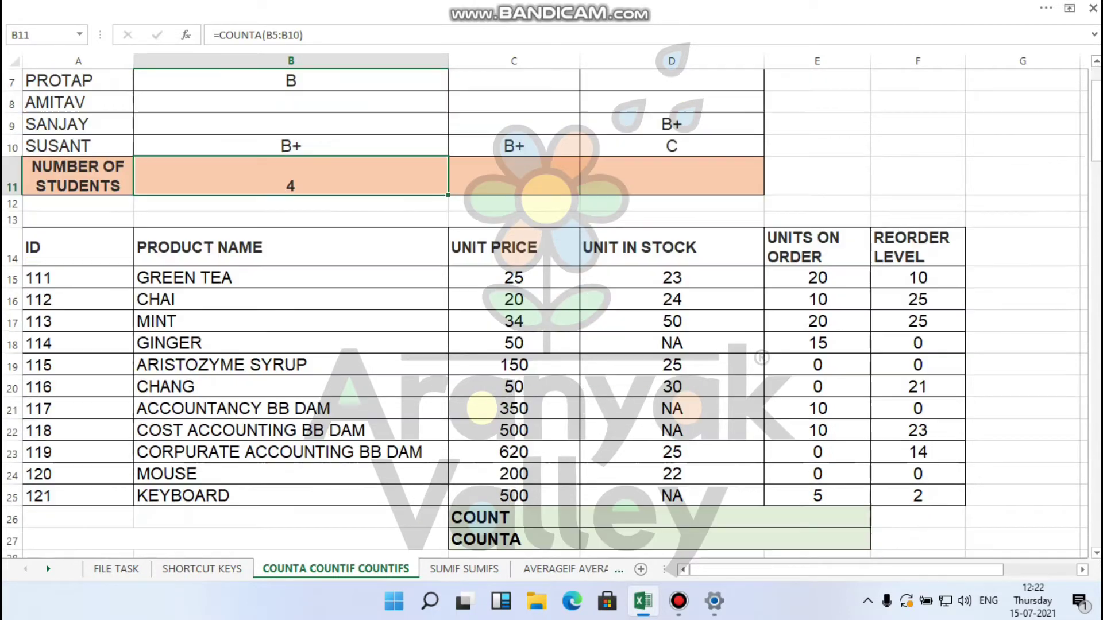
click(513, 397)
click(514, 376)
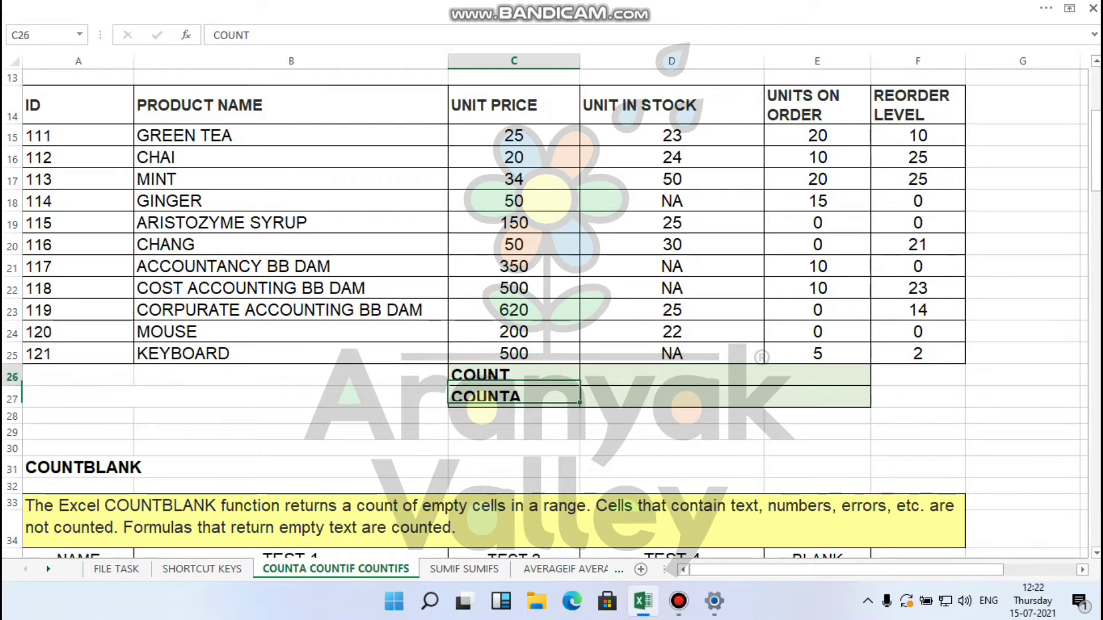
click(514, 397)
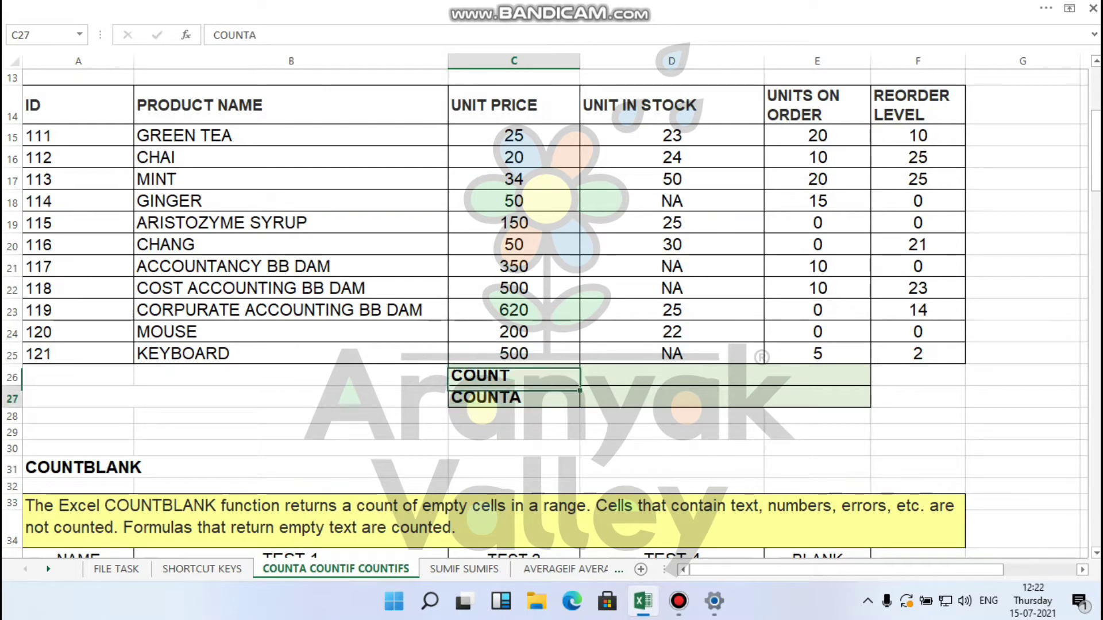
click(290, 105)
drag(291, 105, 290, 223)
drag(291, 157, 290, 310)
click(78, 135)
drag(78, 135, 78, 332)
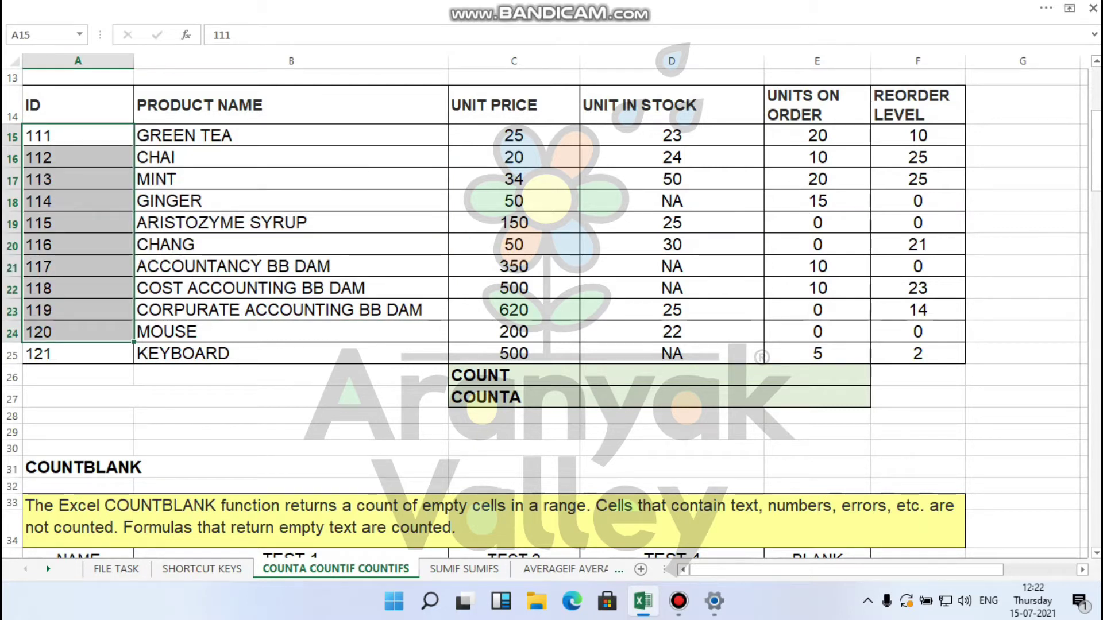
drag(671, 136, 672, 354)
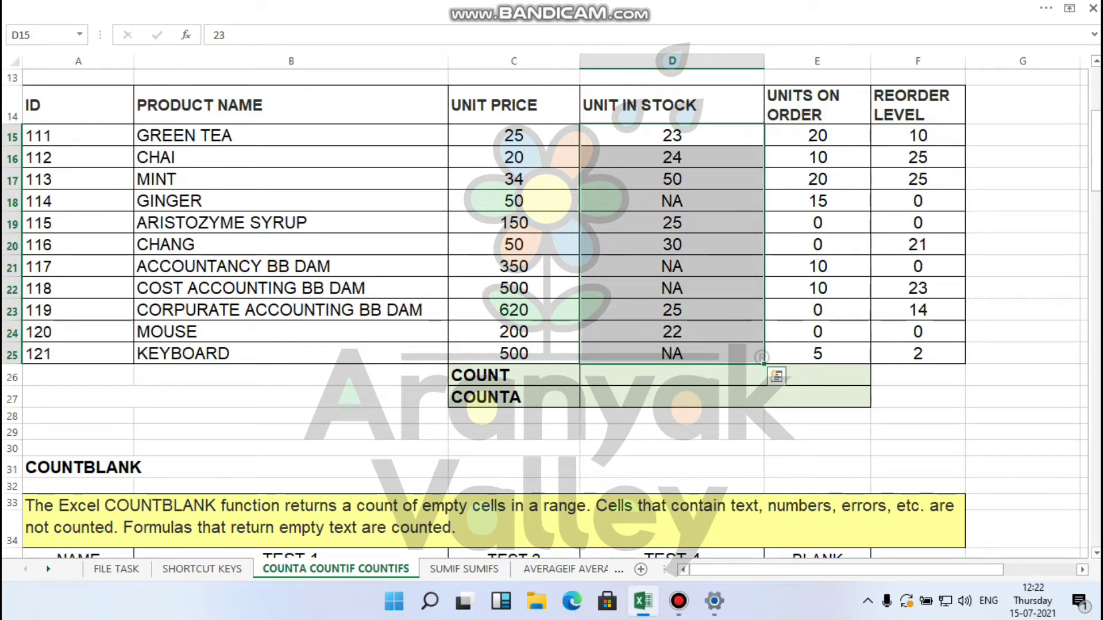
drag(513, 397, 514, 377)
click(514, 376)
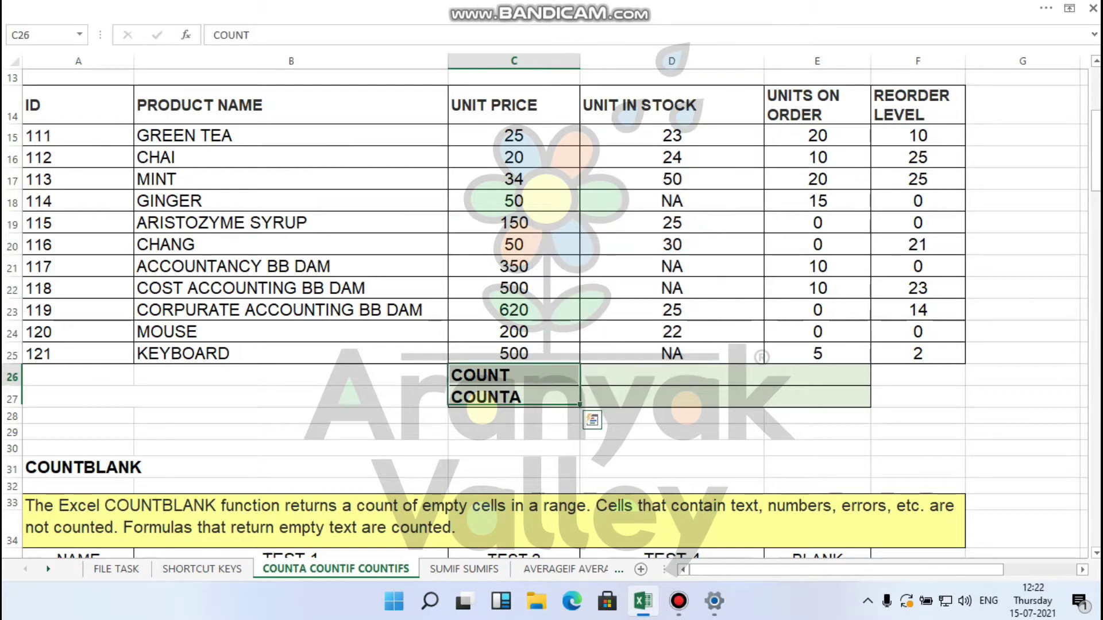
drag(514, 135, 514, 354)
drag(287, 135, 288, 333)
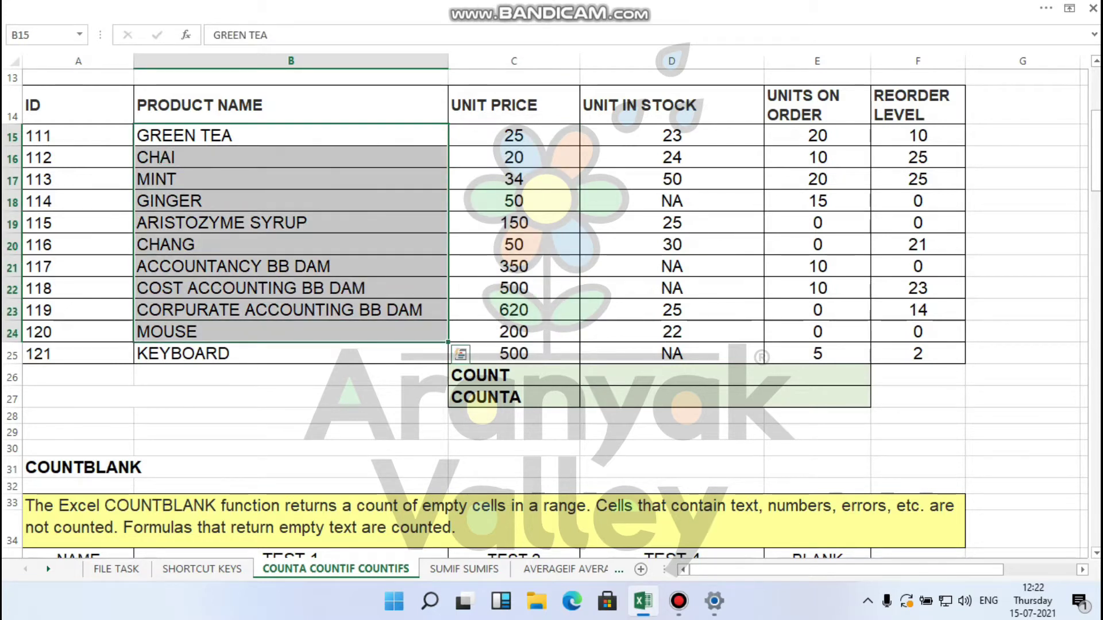
- Examine the Unit in Stock values D15:D25 for numeric and NA entries, comparing them with the COUNT and COUNTA rows
click(514, 376)
click(672, 136)
drag(672, 136, 672, 354)
click(672, 135)
drag(672, 135, 672, 354)
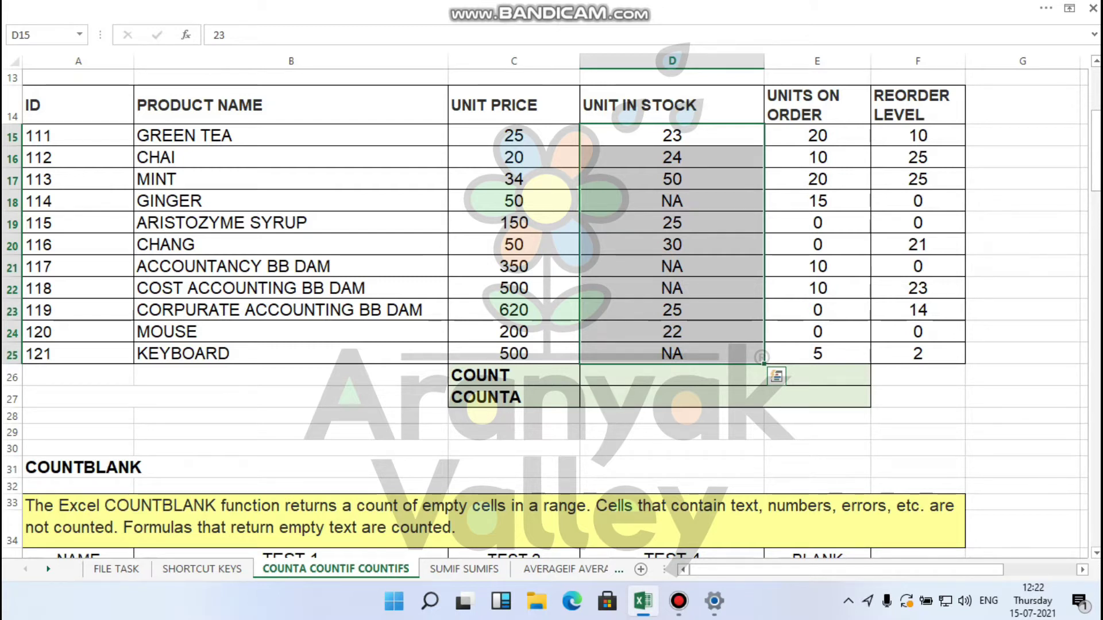
click(514, 397)
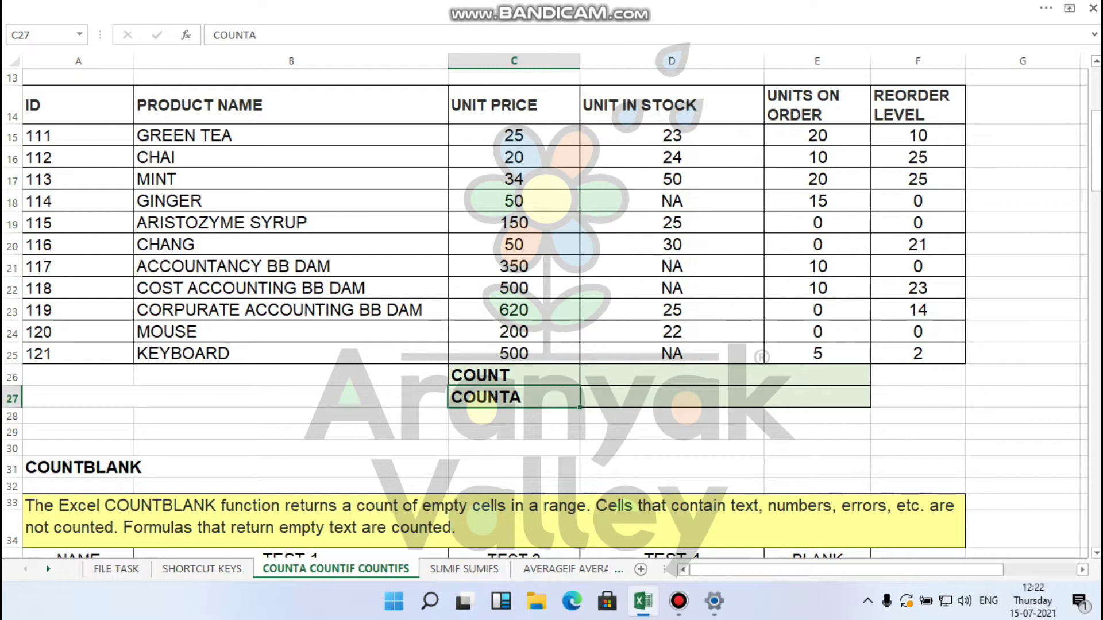
click(724, 375)
drag(672, 135, 672, 354)
key(Down)
key(Down)
key(Down)
key(Down)
key(Down)
key(Down)
key(Down)
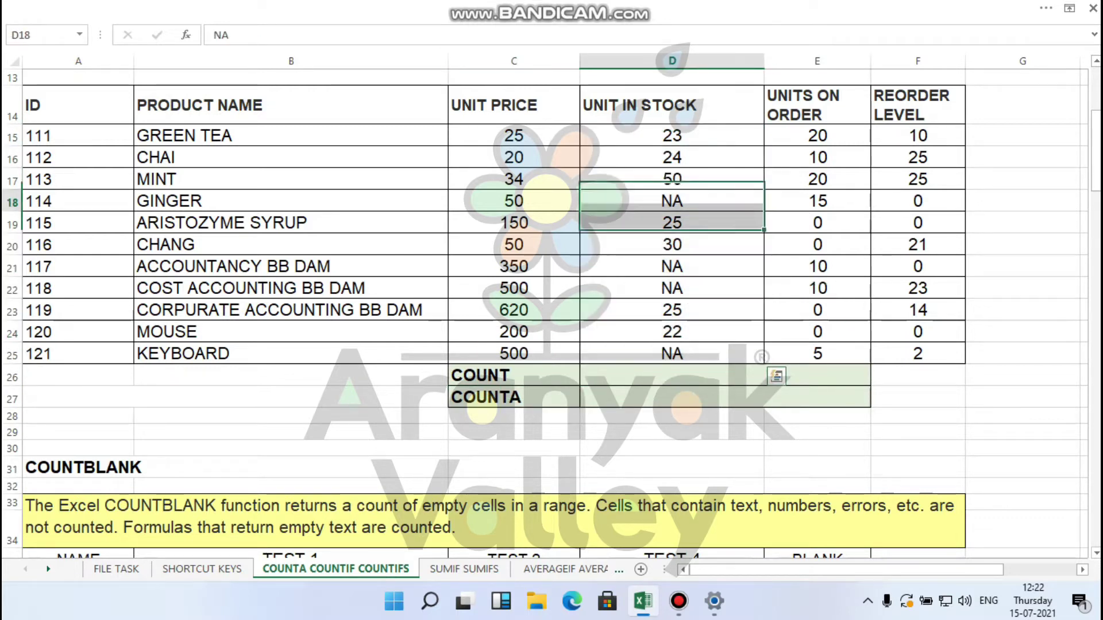
key(Down)
key(Down)
key(Down)
key(Down)
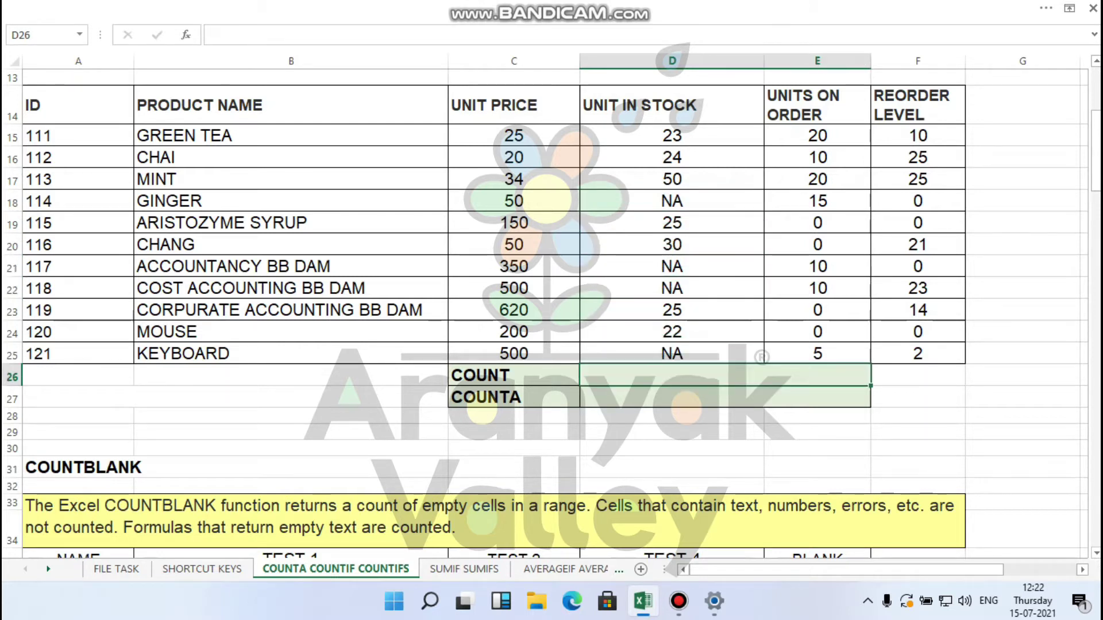
drag(672, 135, 672, 354)
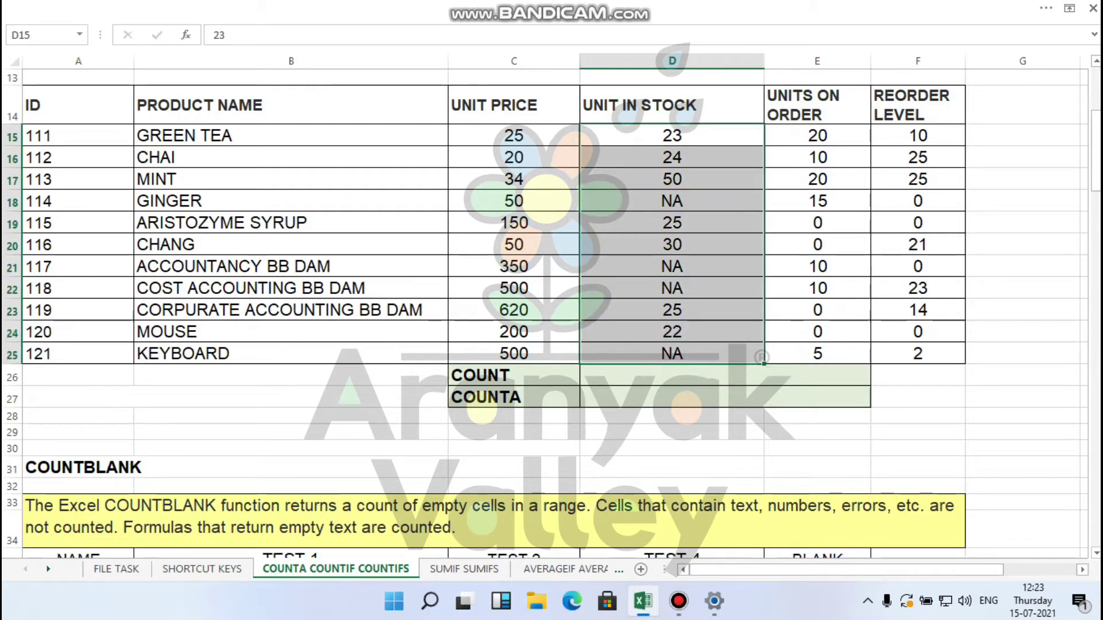
click(689, 397)
click(672, 354)
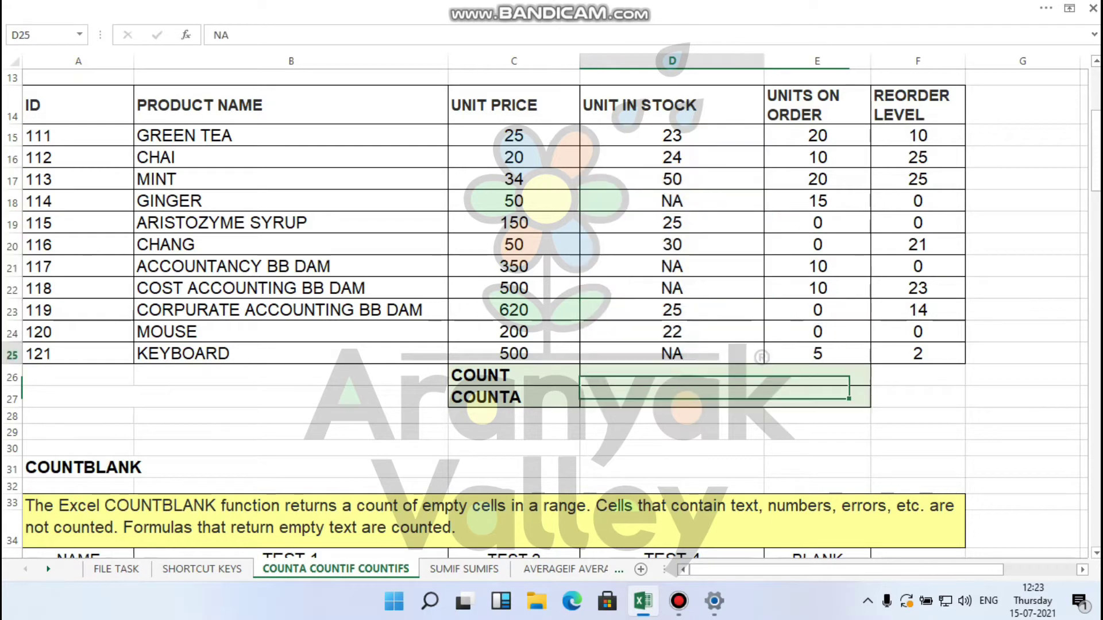
click(672, 288)
- Count all non-empty Unit in Stock entries by entering =COUNTA(D15:D25) in the COUNTA result cell D27
click(712, 397)
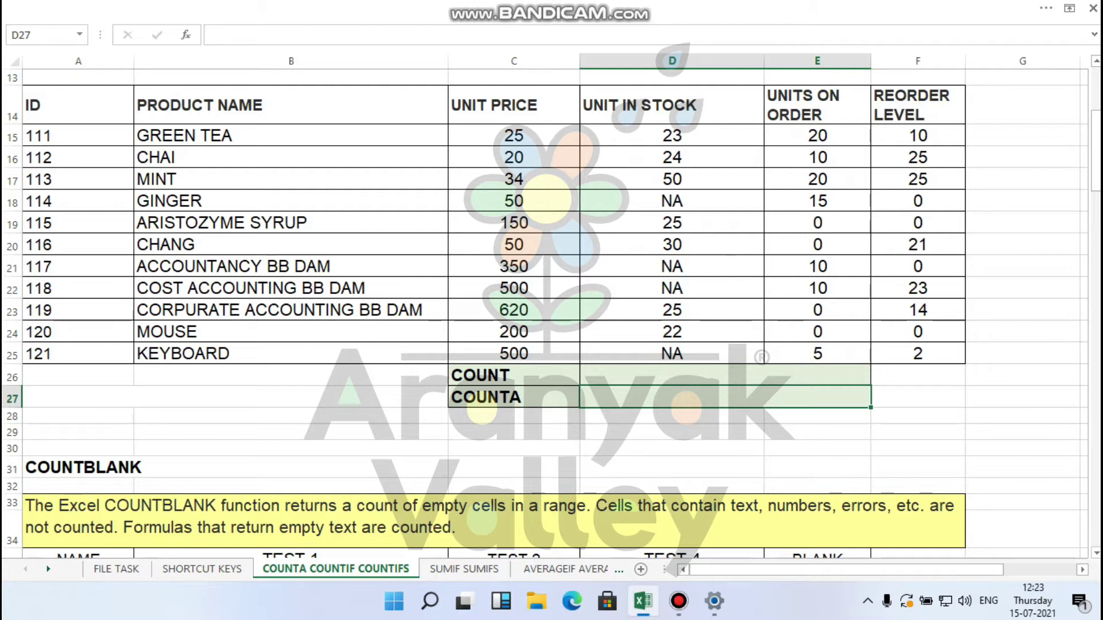
text(=c)
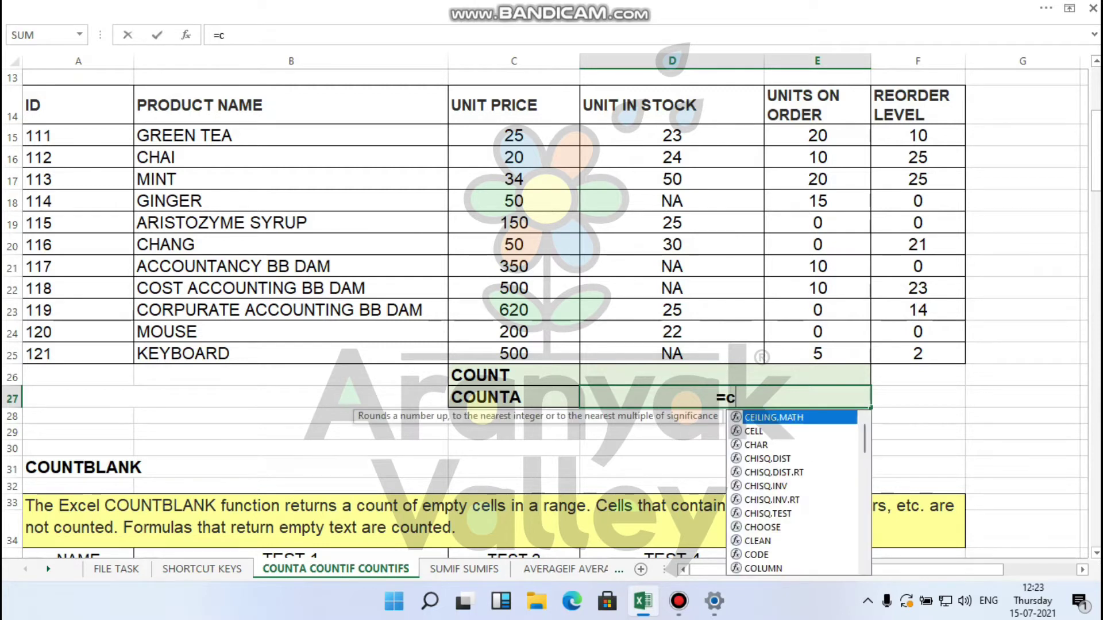
text(ounta)
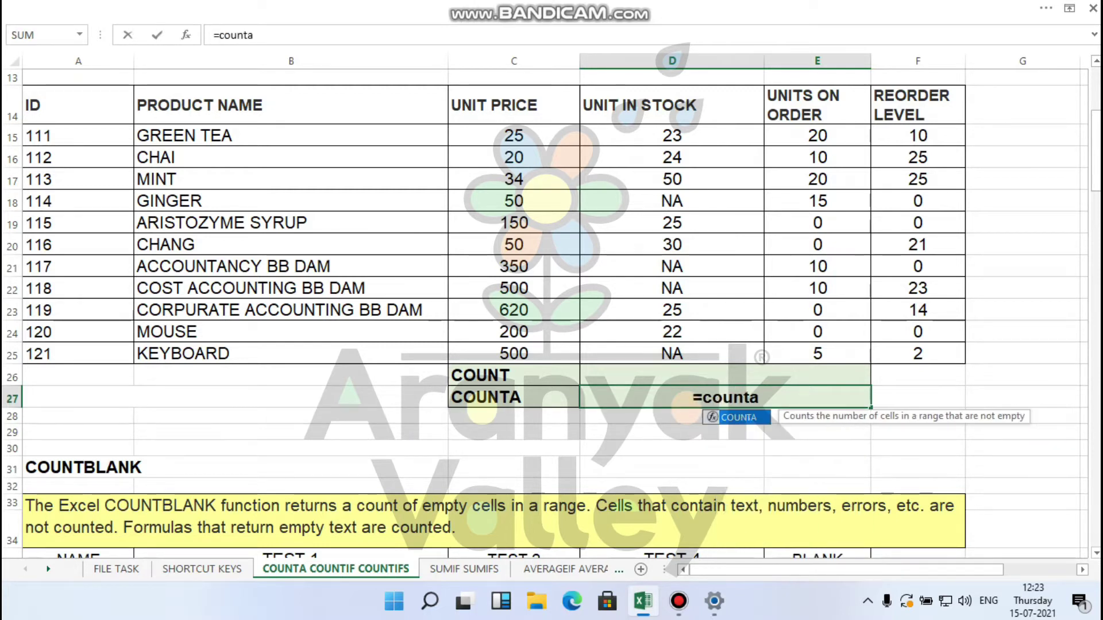
text(()
drag(672, 135, 672, 354)
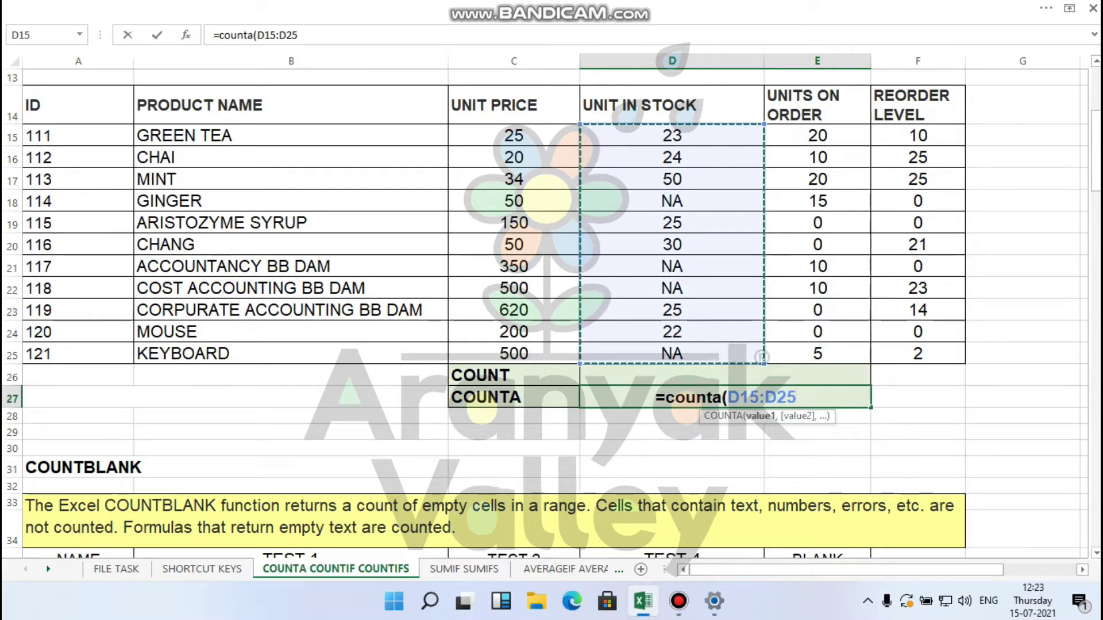
key(Return)
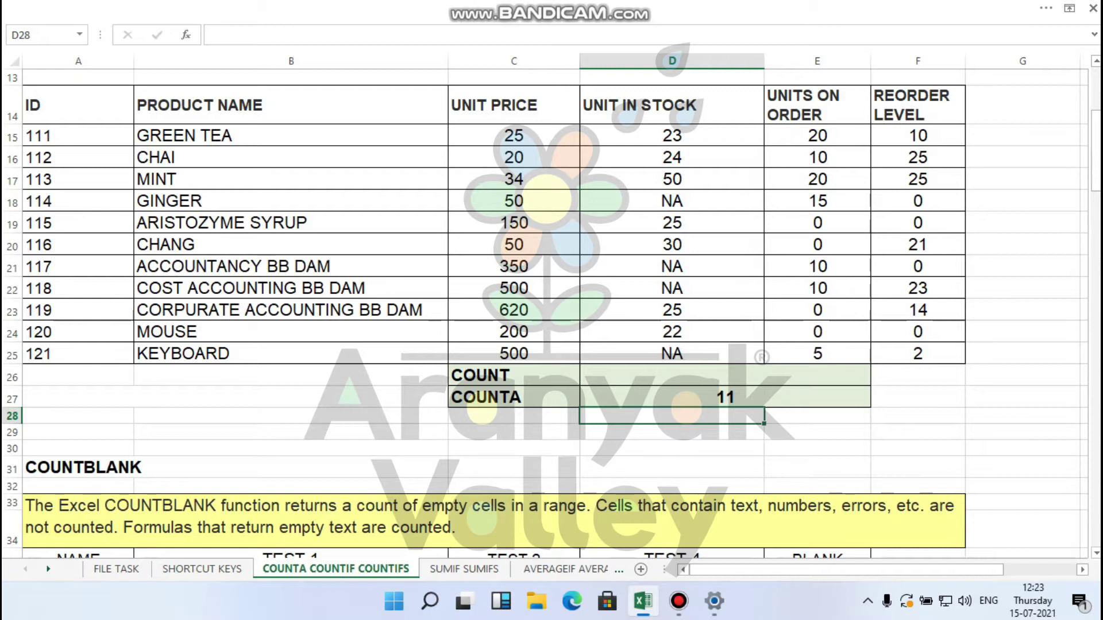
- Count only the numeric Unit in Stock entries by entering =COUNT(D15:D25) in the COUNT result cell D26
click(689, 375)
click(672, 354)
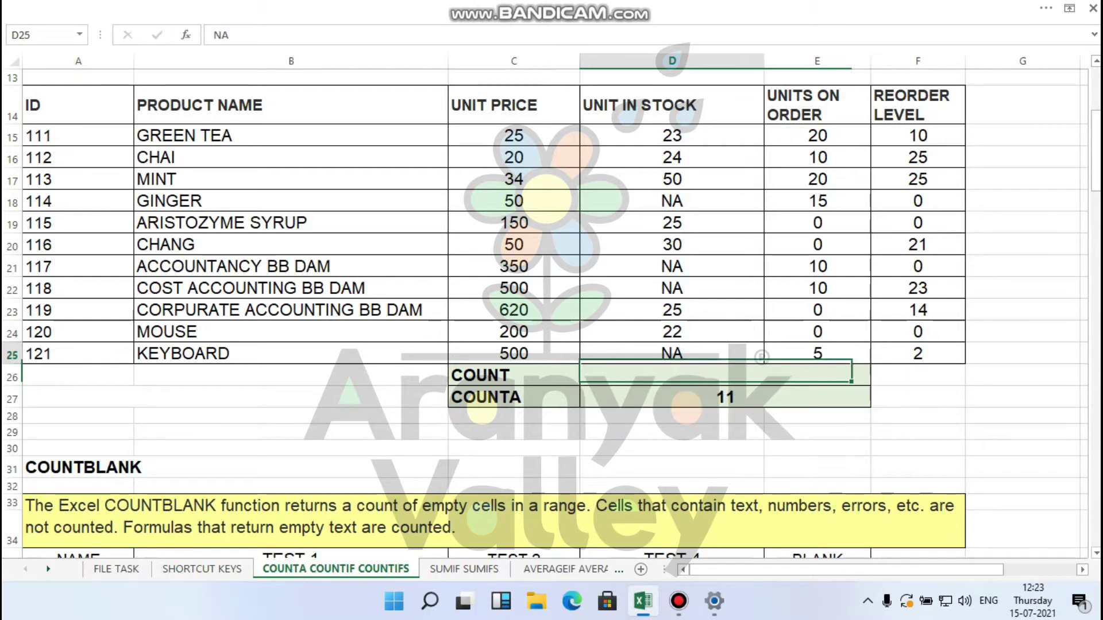
drag(672, 353, 672, 136)
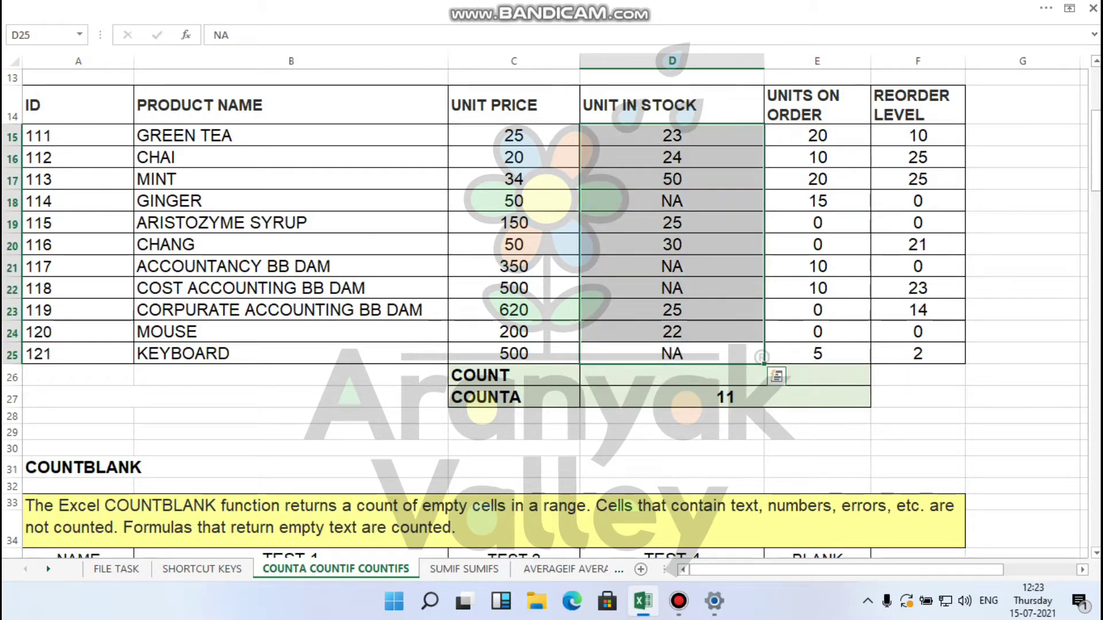
click(725, 376)
text(=)
text(cod)
key(BackSpace)
text(unt)
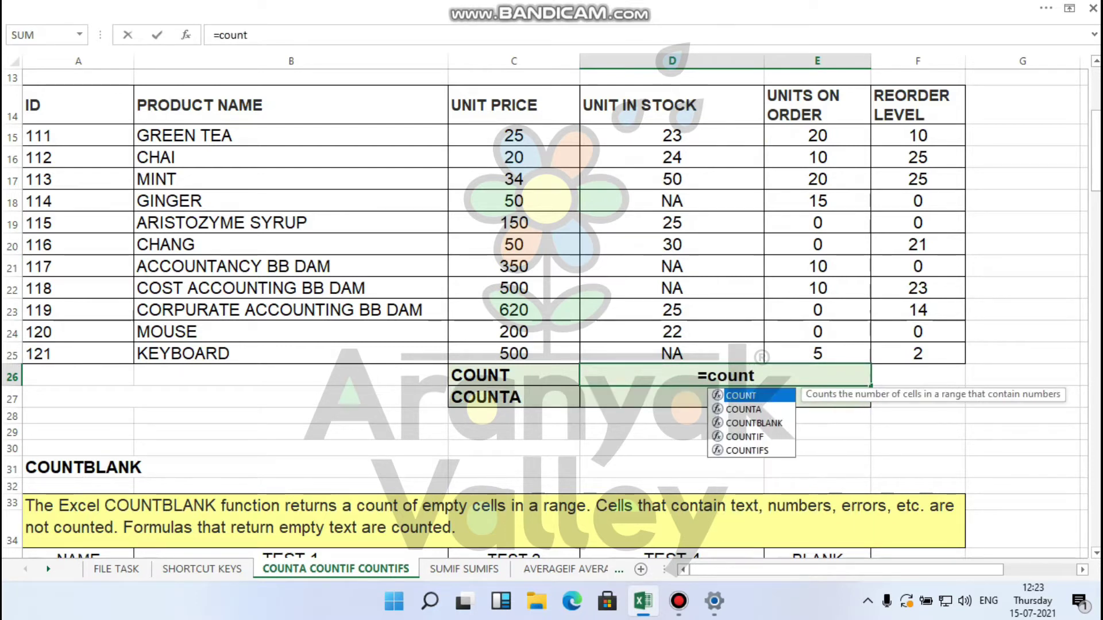
text((O)
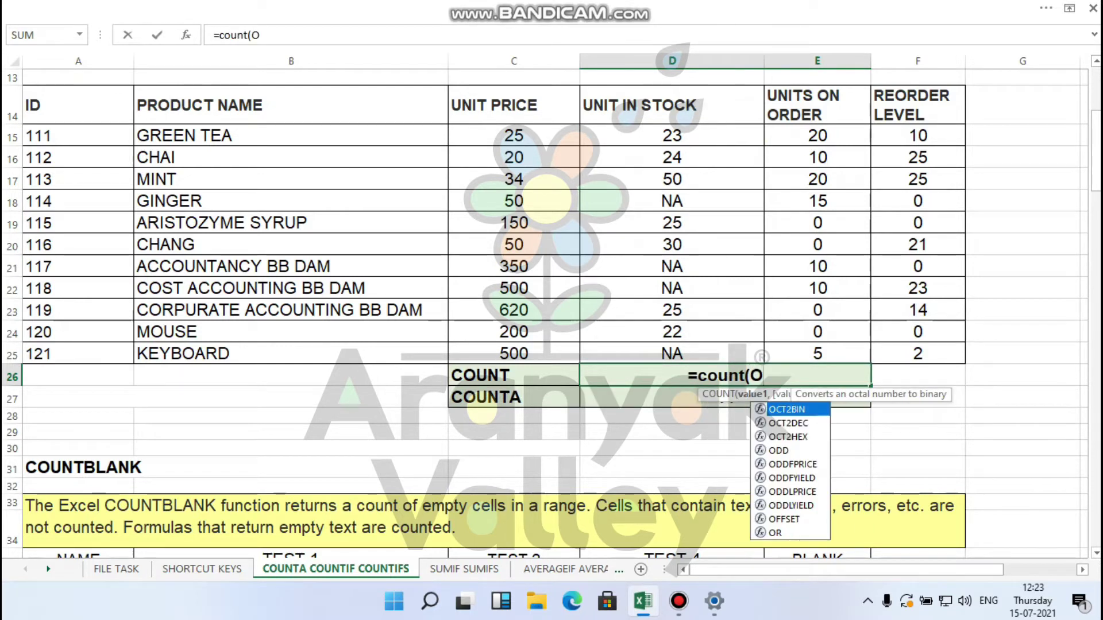
key(BackSpace)
drag(672, 135, 672, 354)
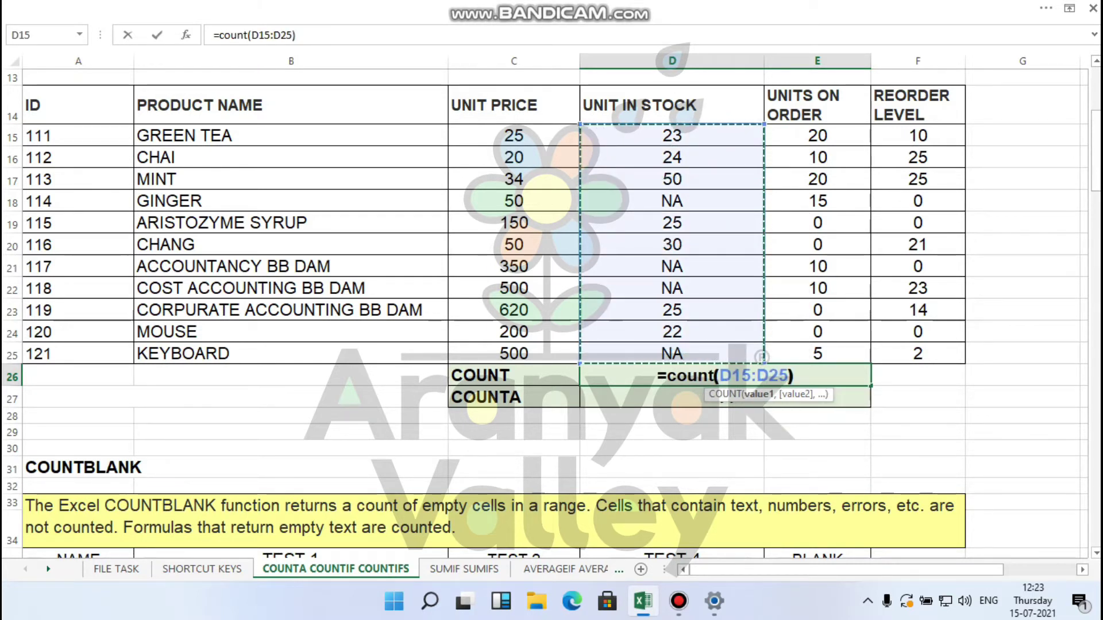
key(Return)
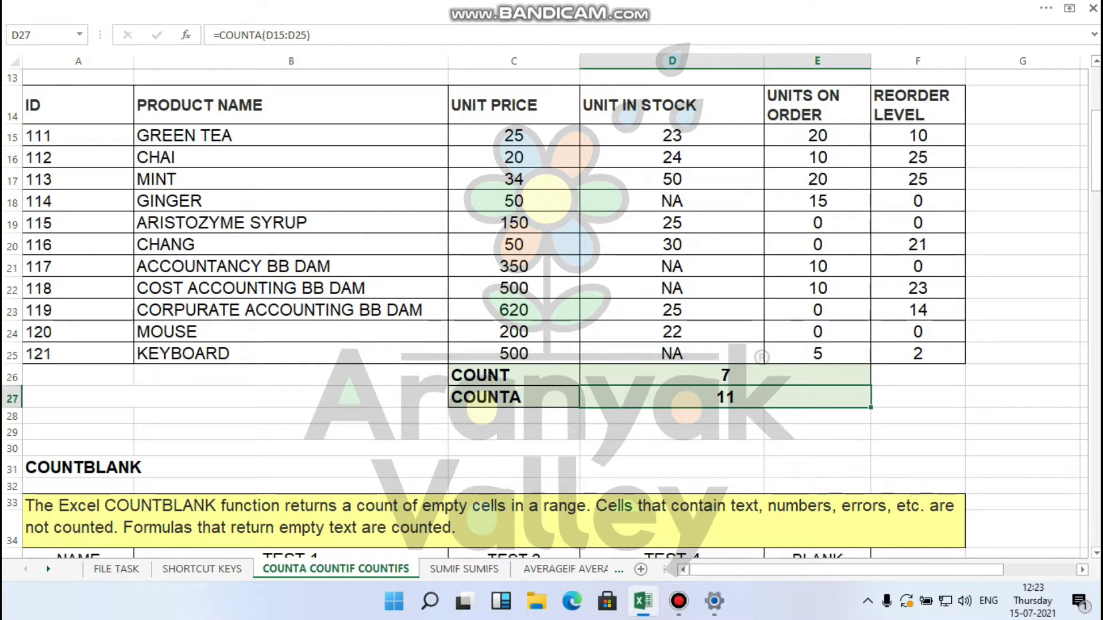
- Compare the COUNT and COUNTA results in D26:D27 with the numeric and NA entries in the Unit in Stock column
key(Up)
key(Up)
key(Up)
key(Up)
key(Up)
key(Up)
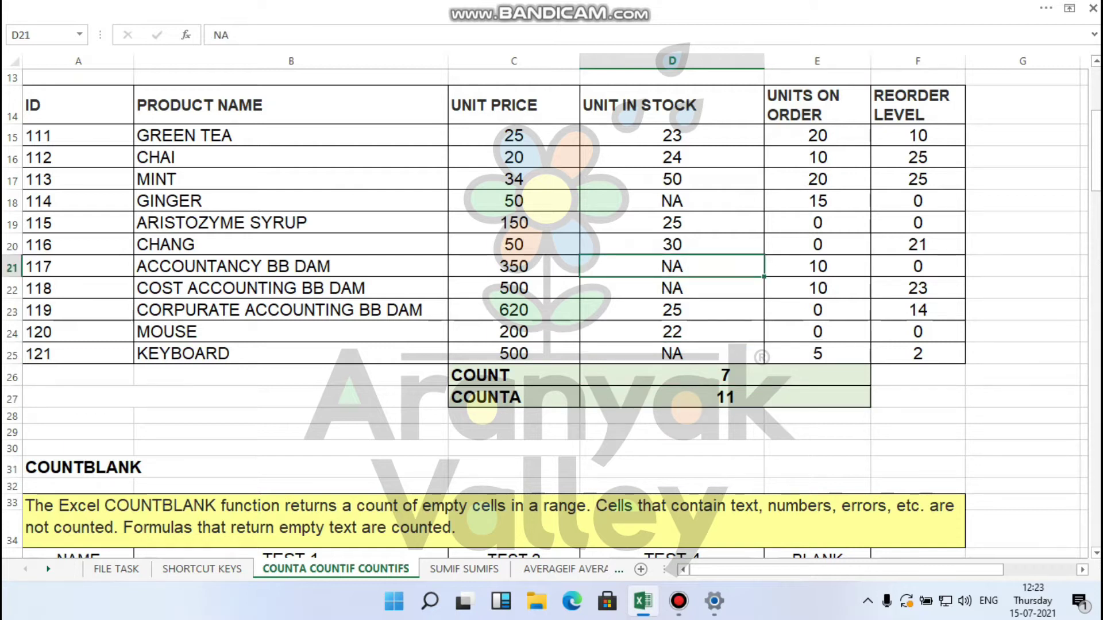
key(Down)
key(Down)
key(Down)
key(Down)
key(Down)
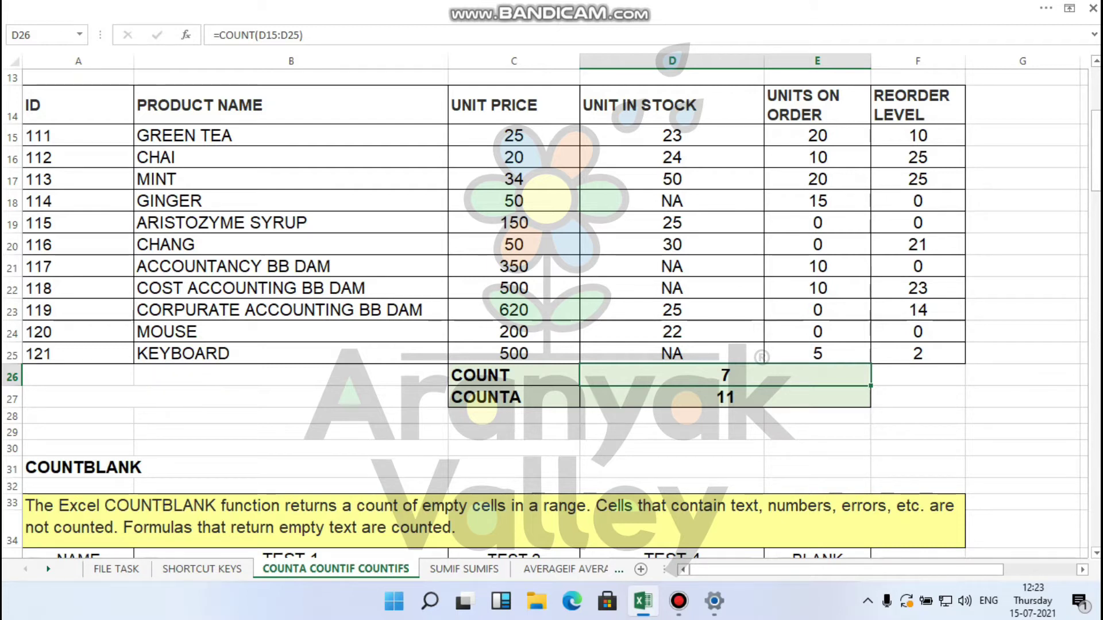
key(Left)
key(Right)
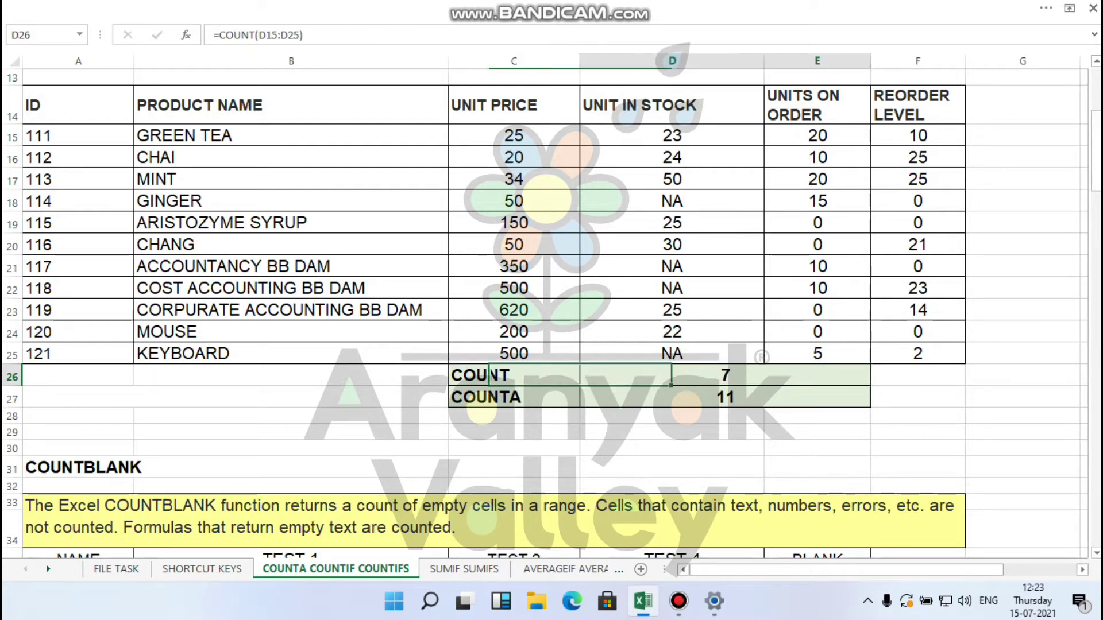
key(shift+Down)
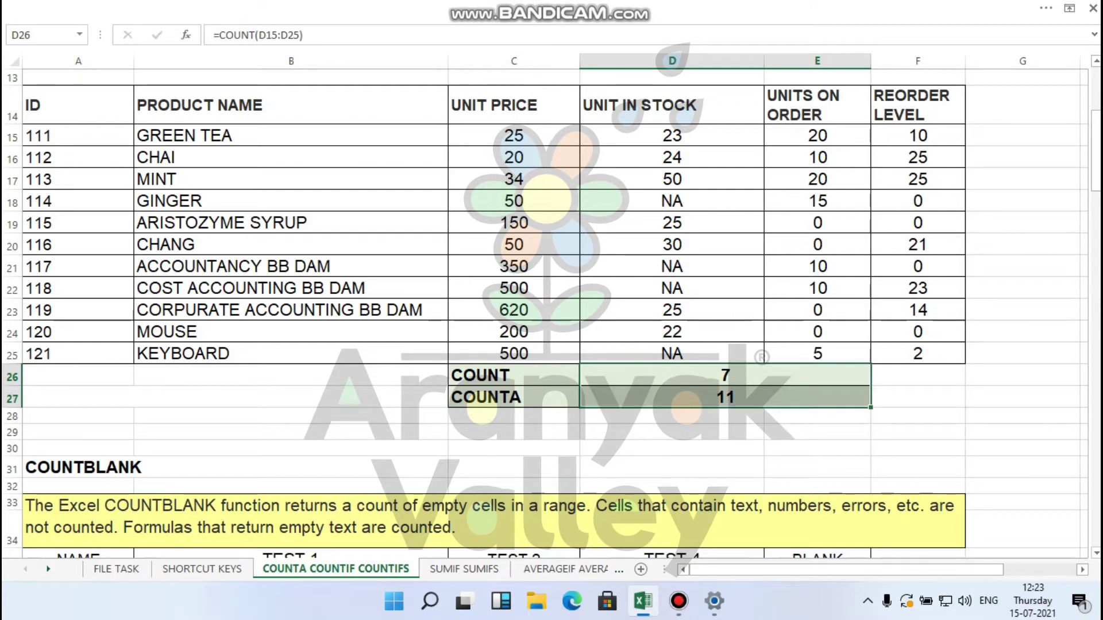
- Examine the COUNTBLANK section's Test 1 scores in B36:B45 for blank and filled cells
scroll(551, 313, down, 4)
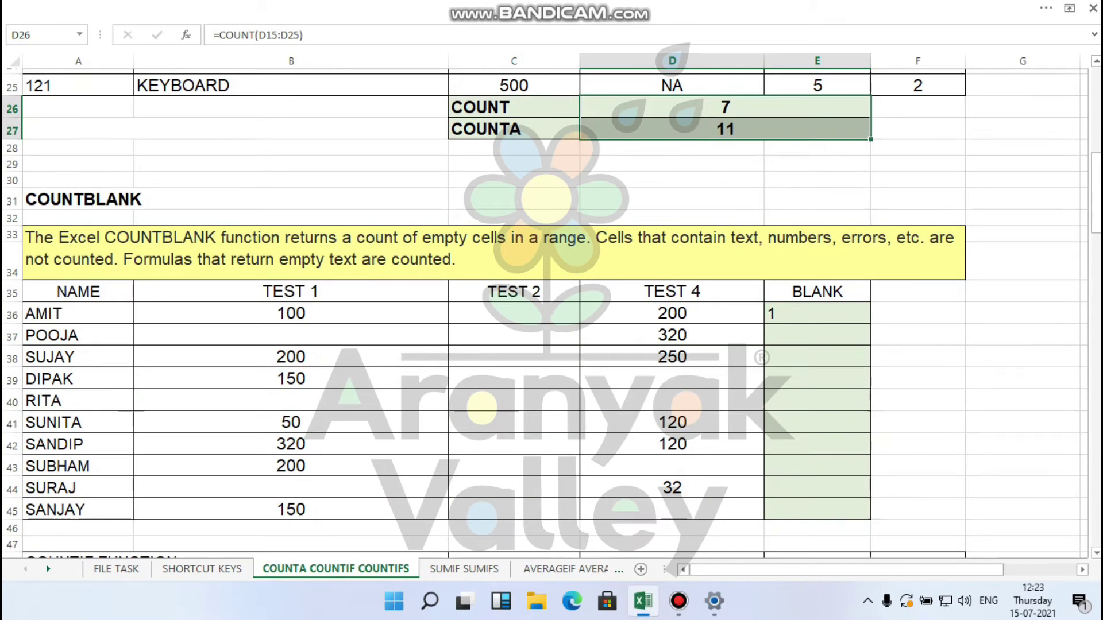
scroll(551, 314, up, 8)
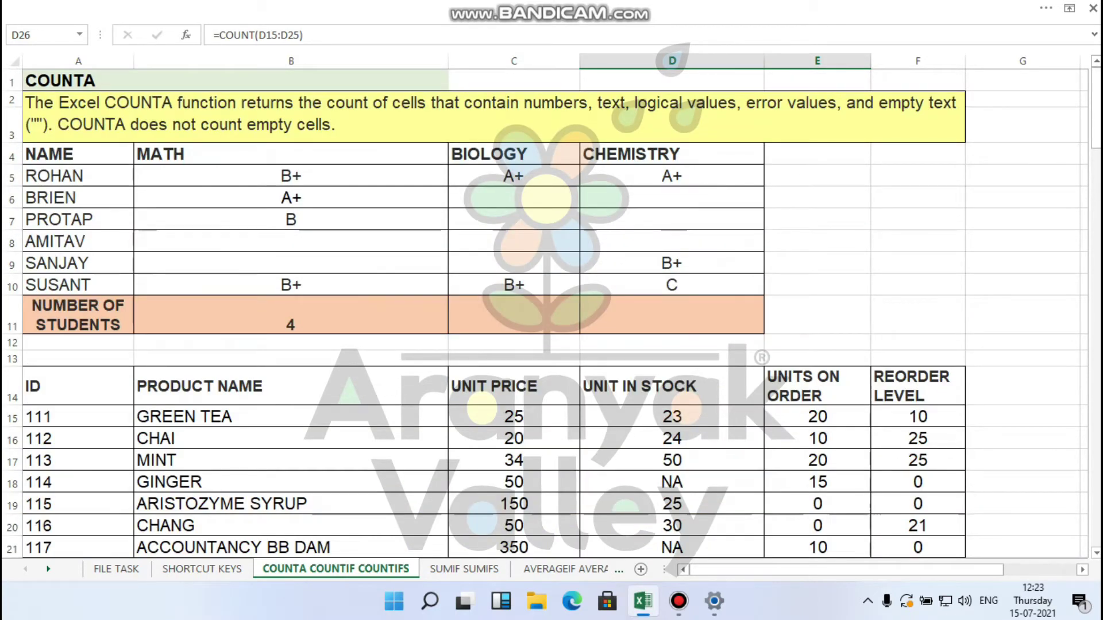
scroll(551, 313, down, 3)
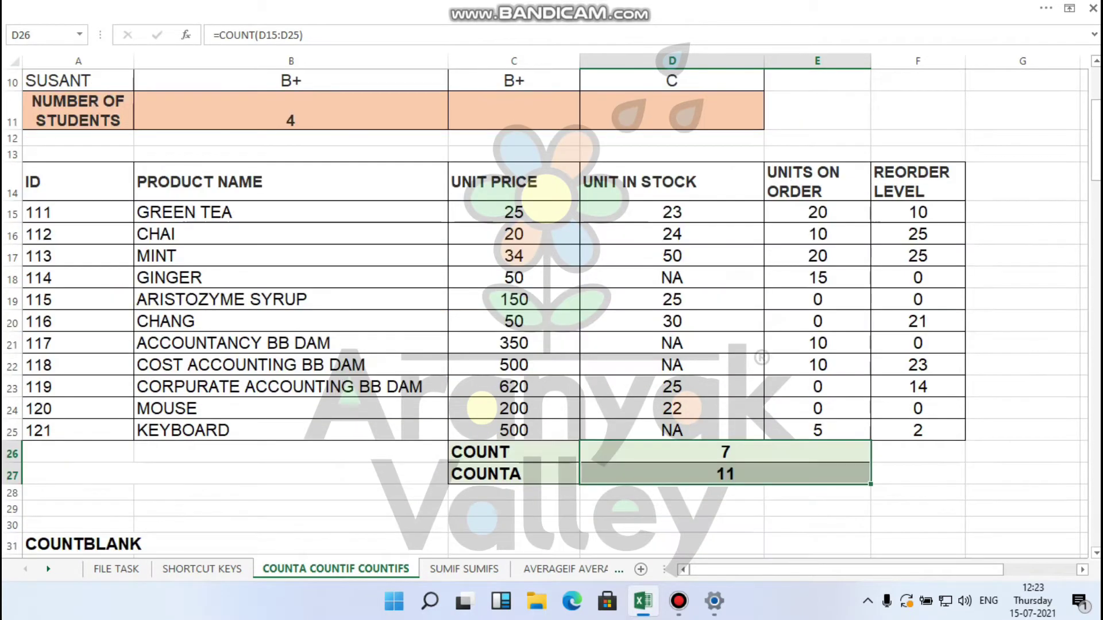
scroll(552, 314, down, 4)
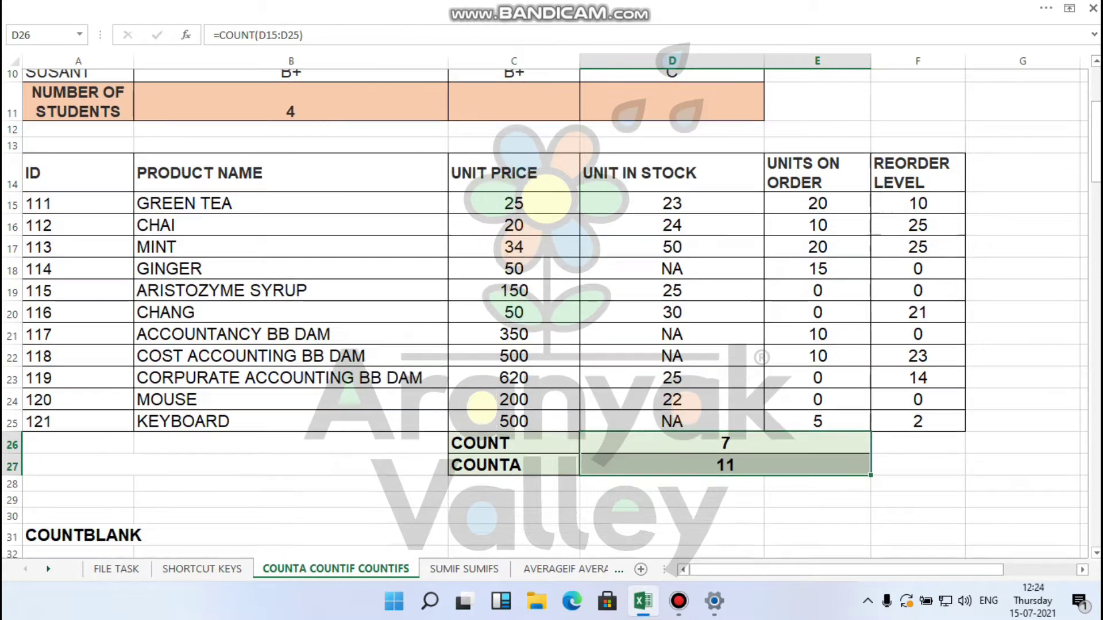
scroll(551, 313, down, 1)
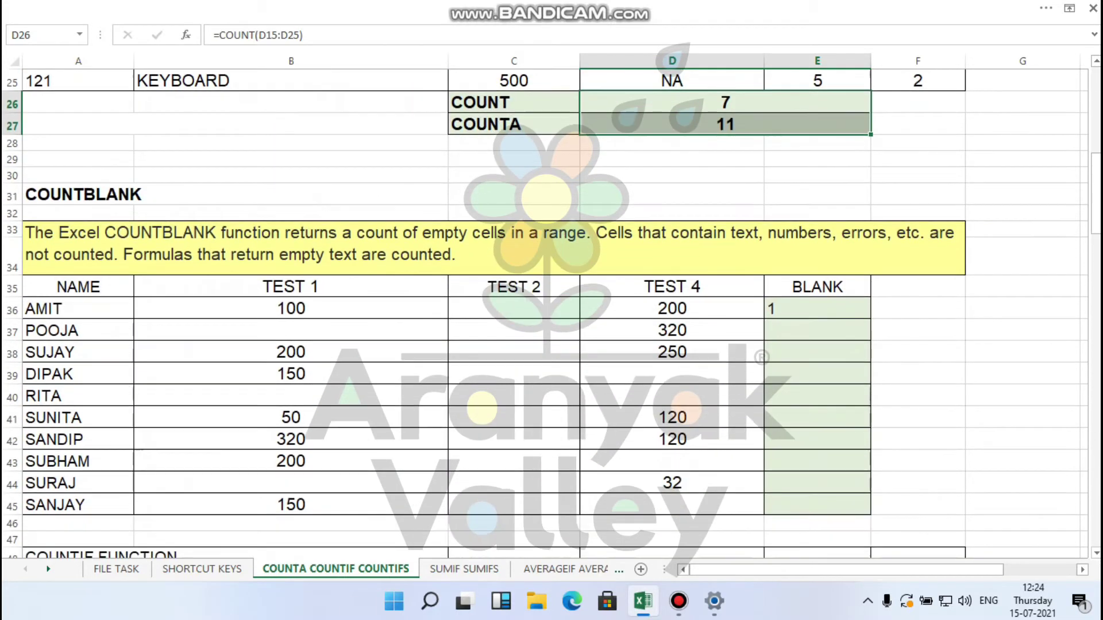
click(290, 309)
drag(290, 309, 291, 505)
scroll(291, 505, down, 1)
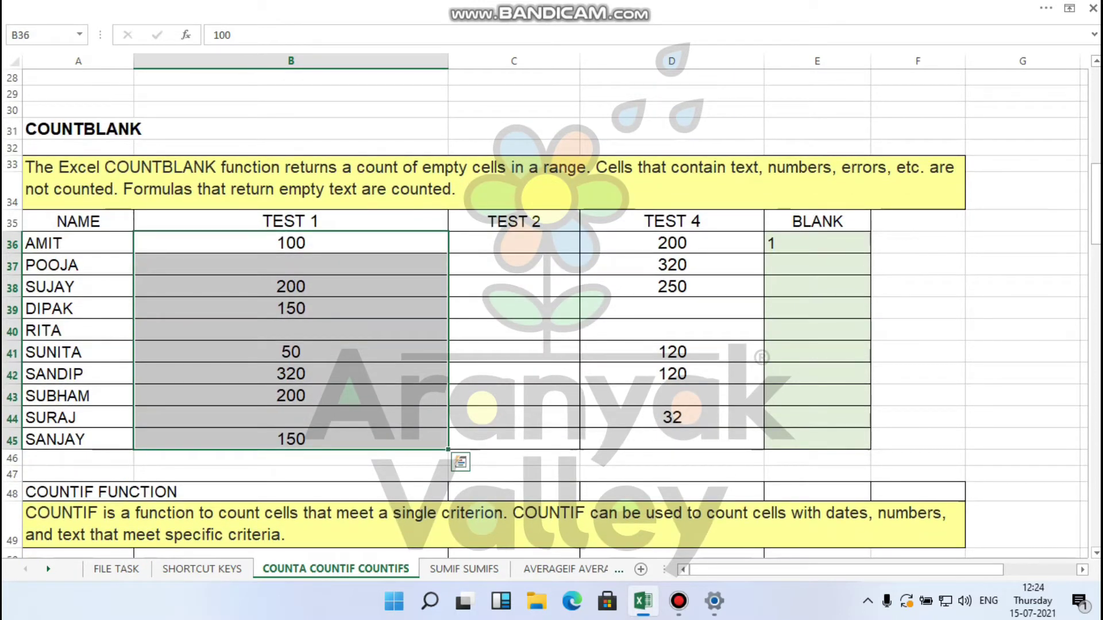
click(291, 265)
- Count the blank Test 1 cells by entering =COUNTBLANK(B36:B45) in cell B46 below the column
click(291, 458)
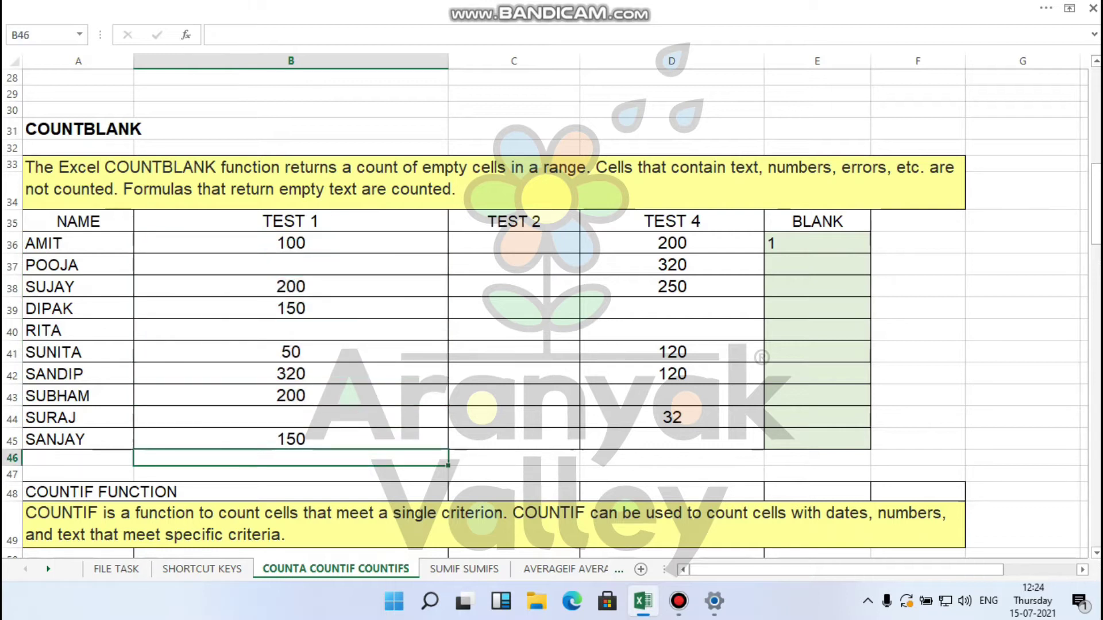
text(=countb)
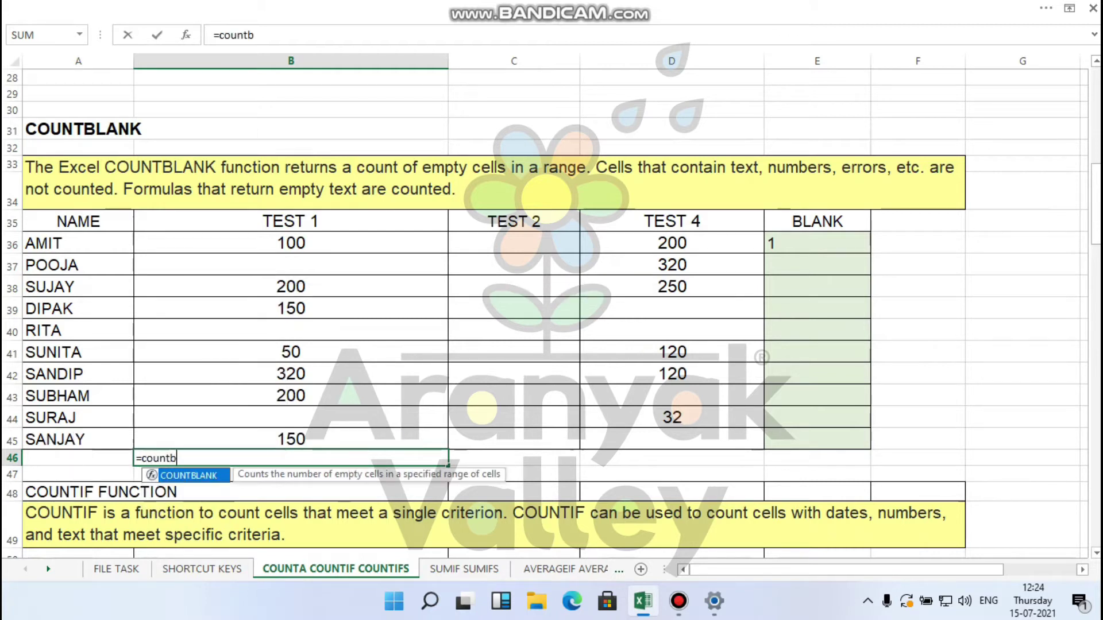
text(lank()
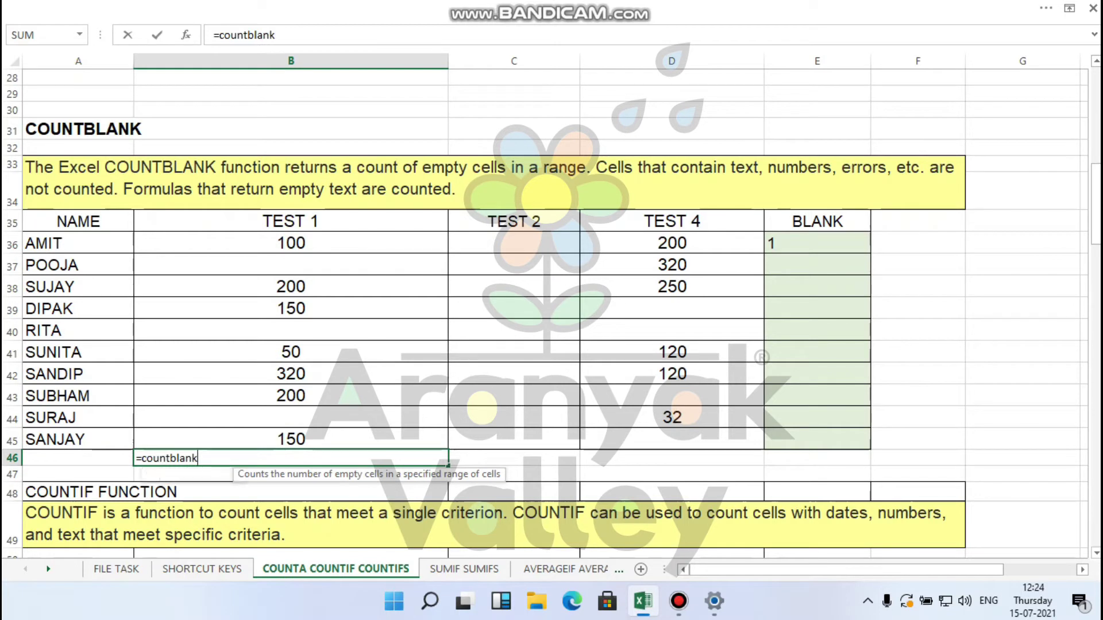
drag(291, 242, 291, 439)
key(Return)
key(Up)
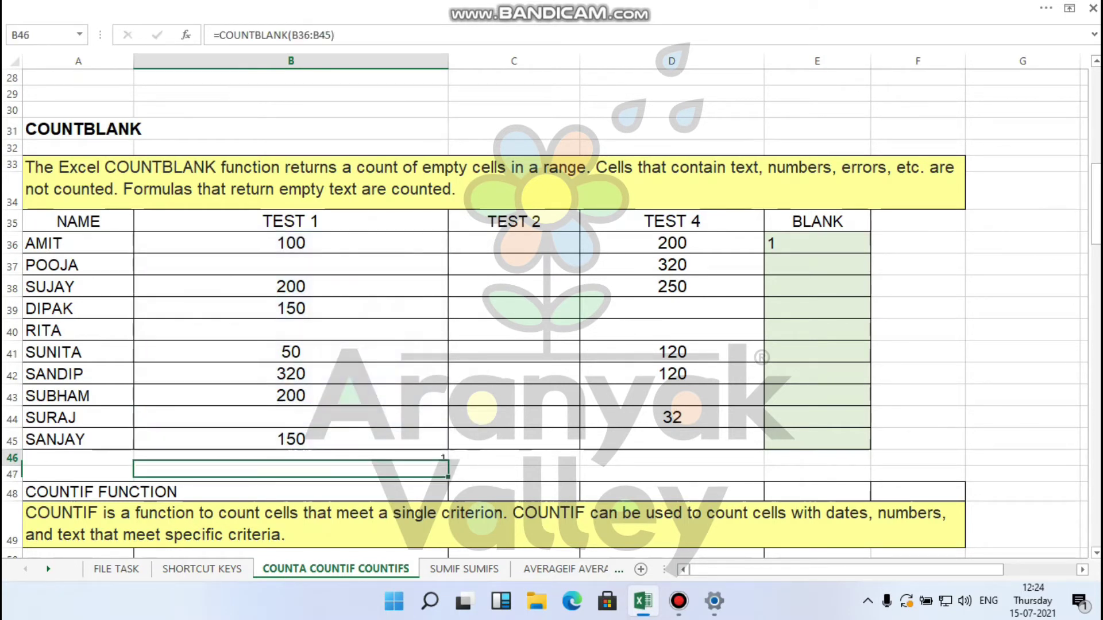
- Clear the contents of the empty-looking Test 1 cells B40 and B37 to make them truly blank
key(Up)
key(Up)
key(Up)
key(Up)
key(Up)
key(Up)
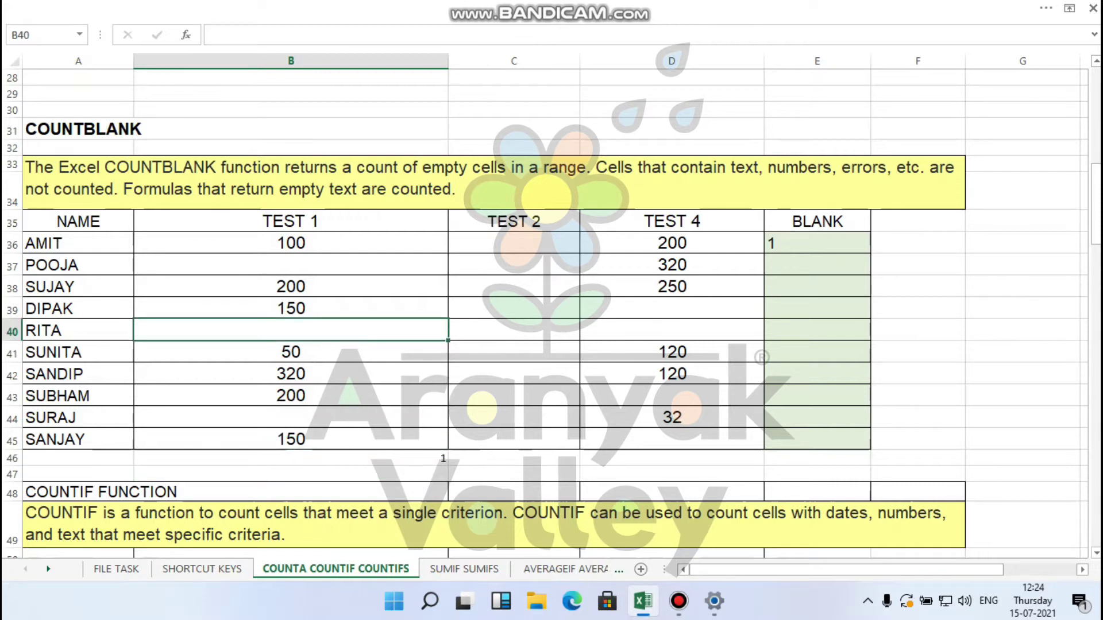
key(Delete)
key(Down)
key(Down)
key(Down)
key(Down)
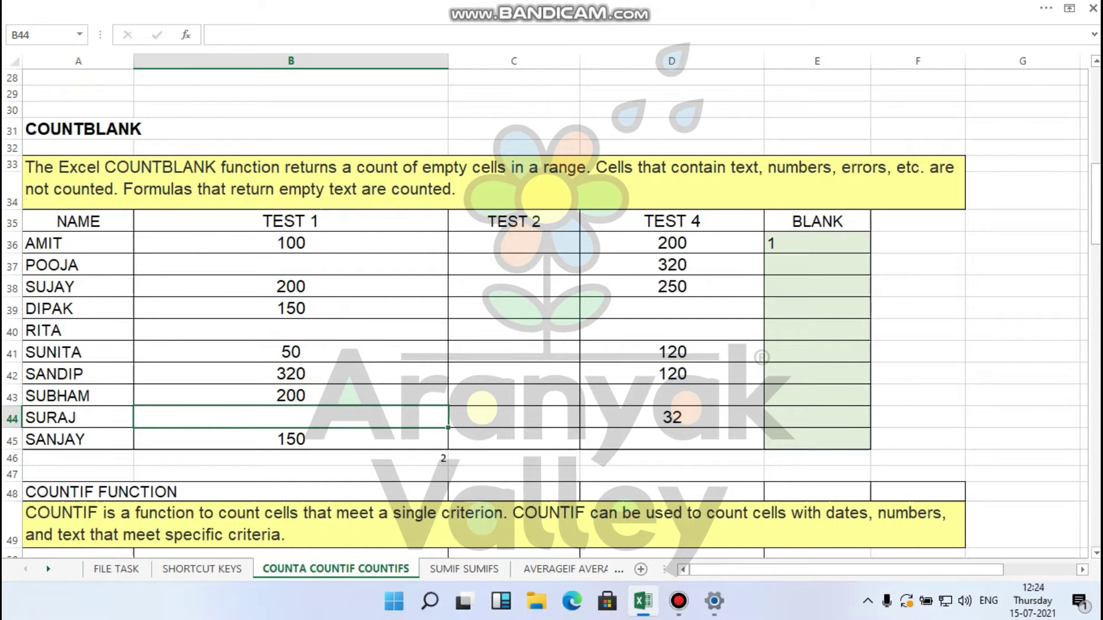
key(Up)
key(Up)
key(Up)
key(Up)
key(Up)
key(Up)
key(Up)
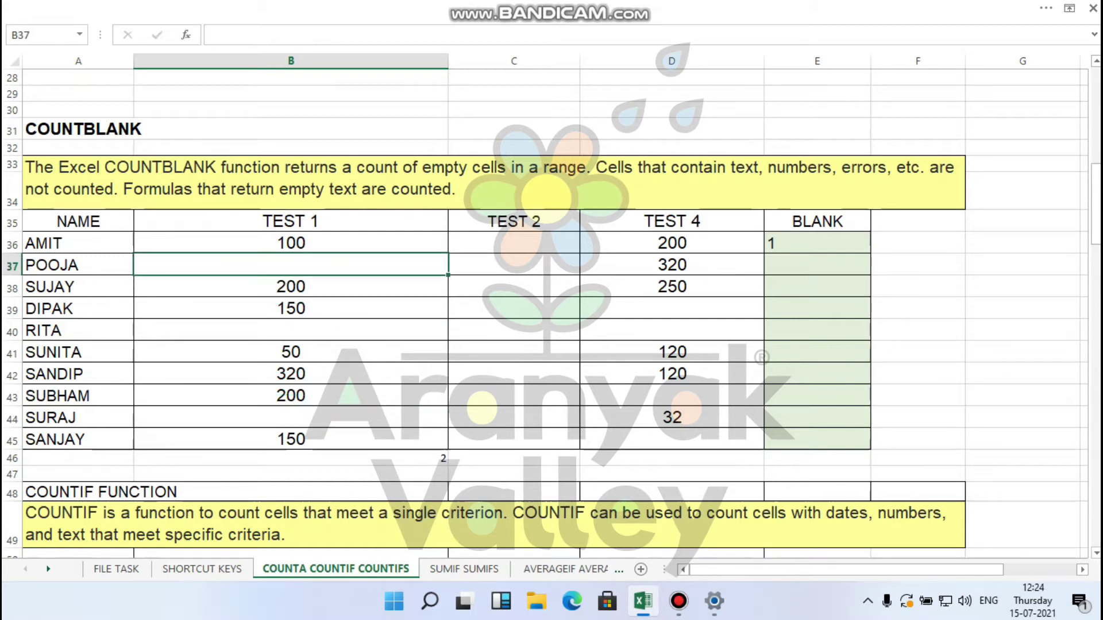
- Check the range referenced by the COUNTBLANK formula in B46, leaving the formula as it is
click(291, 459)
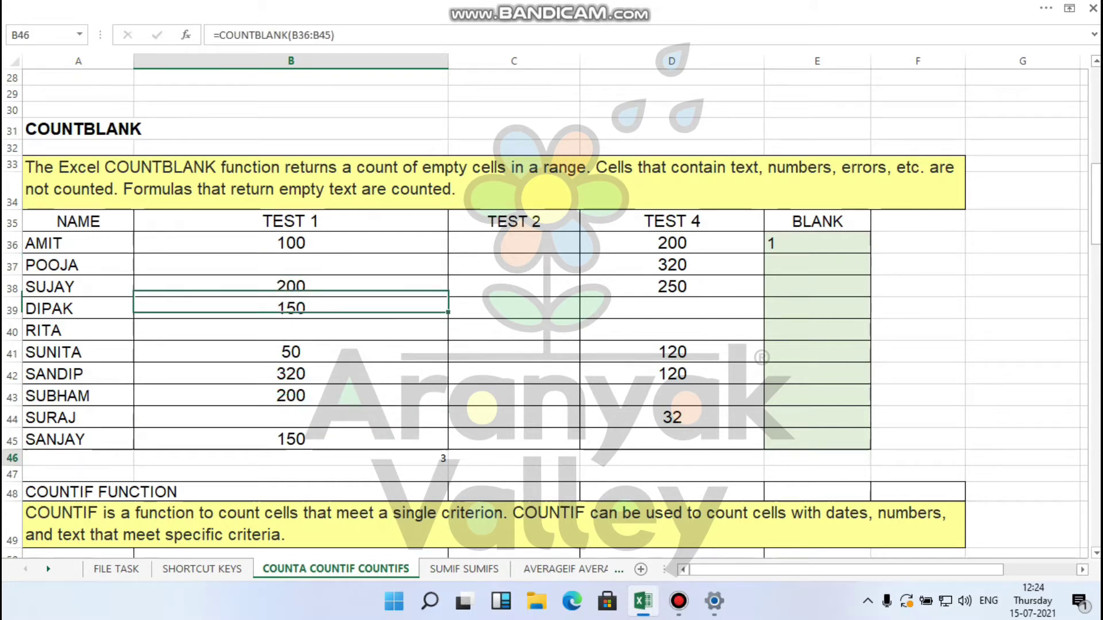
key(F2)
click(258, 458)
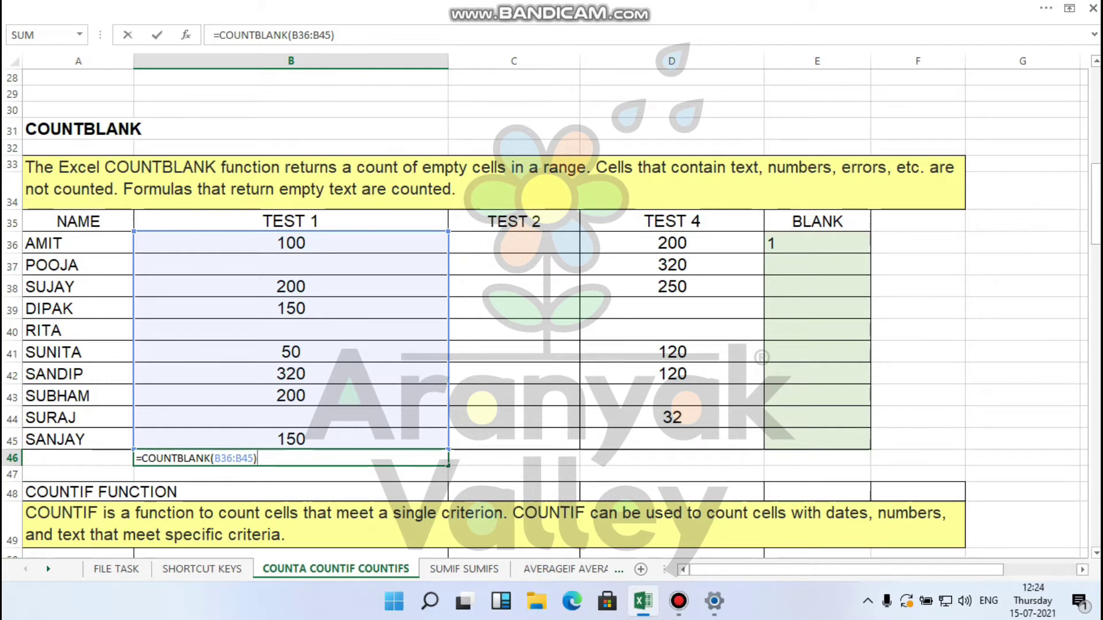
key(Return)
key(Up)
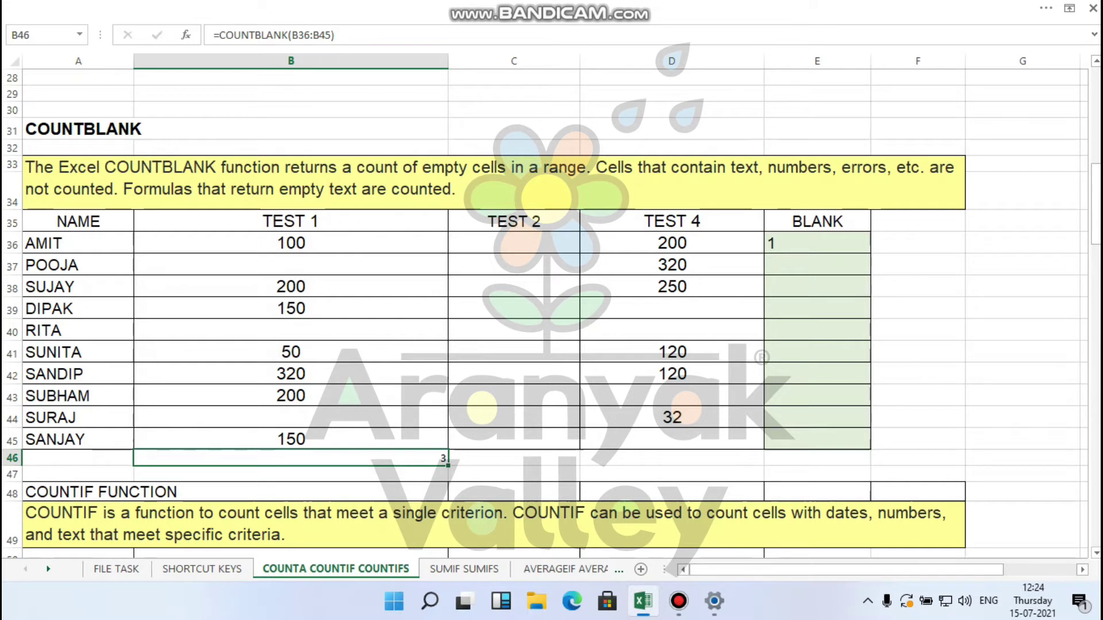
- Review the Test 1 cells B36:B45 one by one, comparing the blank ones with the COUNTBLANK result in B46
key(Up)
key(Up)
key(Up)
key(Up)
key(Up)
key(Up)
key(Up)
key(Up)
key(Up)
key(Down)
key(Down)
key(Down)
key(Down)
key(Down)
key(Down)
key(Down)
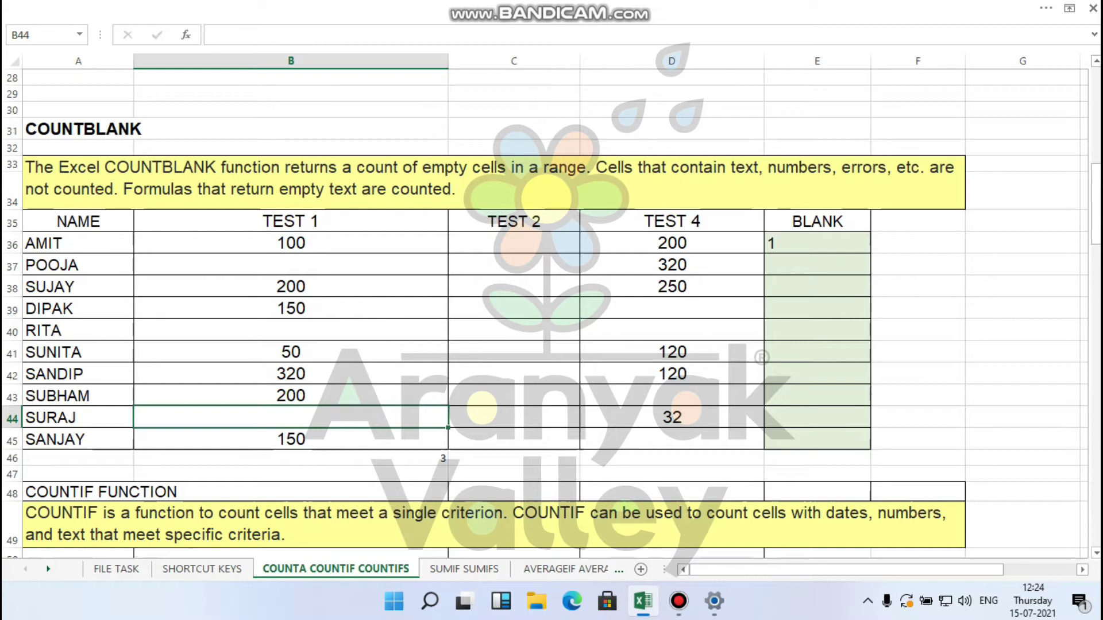
key(Up)
key(Up)
key(Up)
key(Up)
key(Up)
key(Up)
key(Up)
key(Down)
key(Down)
key(Down)
key(Down)
key(Down)
key(Down)
key(Down)
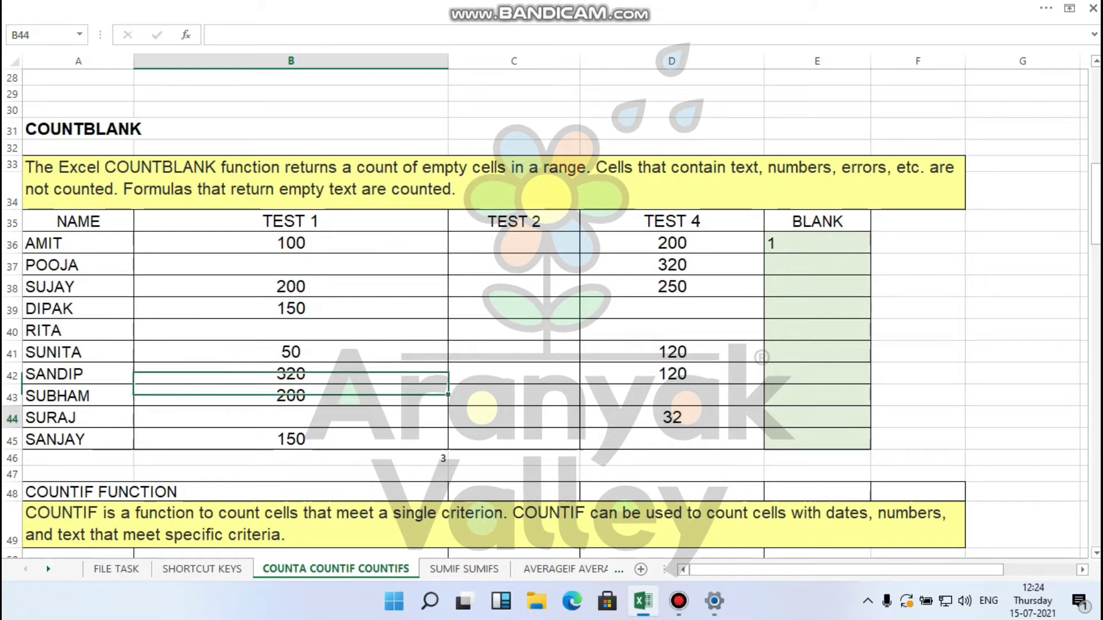
key(Down)
key(Down)
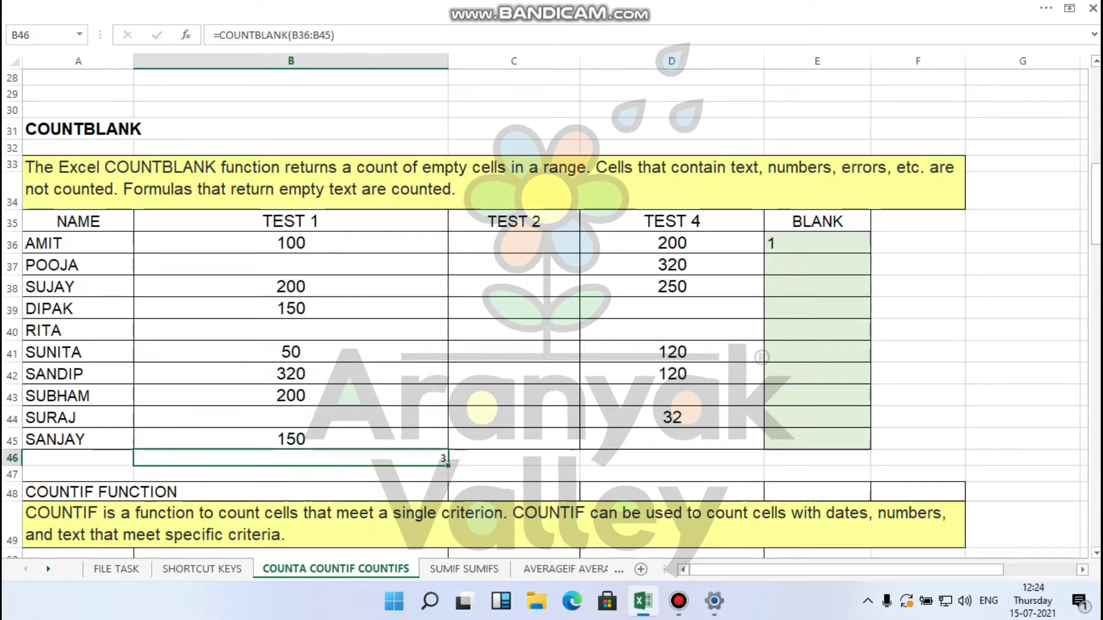
key(Up)
key(Up)
key(Up)
key(Up)
key(Up)
key(Up)
key(Up)
key(Up)
key(Up)
key(Up)
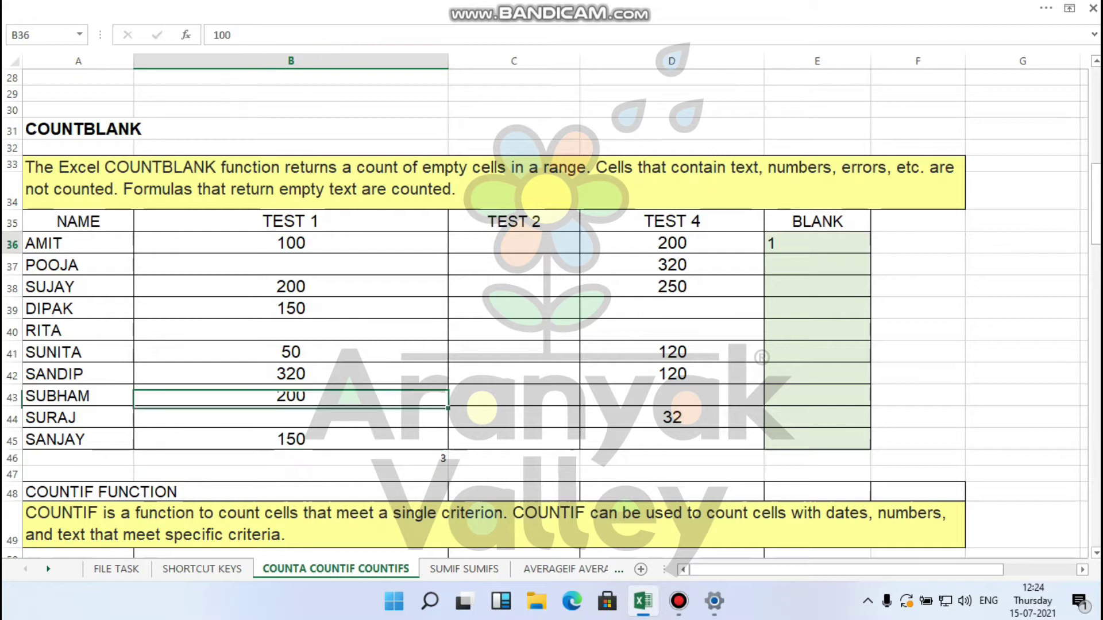
- Recheck the full Test 1 range B36:B45 and its blank cell B44 against the COUNTBLANK count
key(shift+Down)
key(shift+Down)
key(shift+Down)
key(shift+Down)
key(shift+Down)
key(shift+Down)
key(shift+Down)
key(shift+Down)
key(shift+Down)
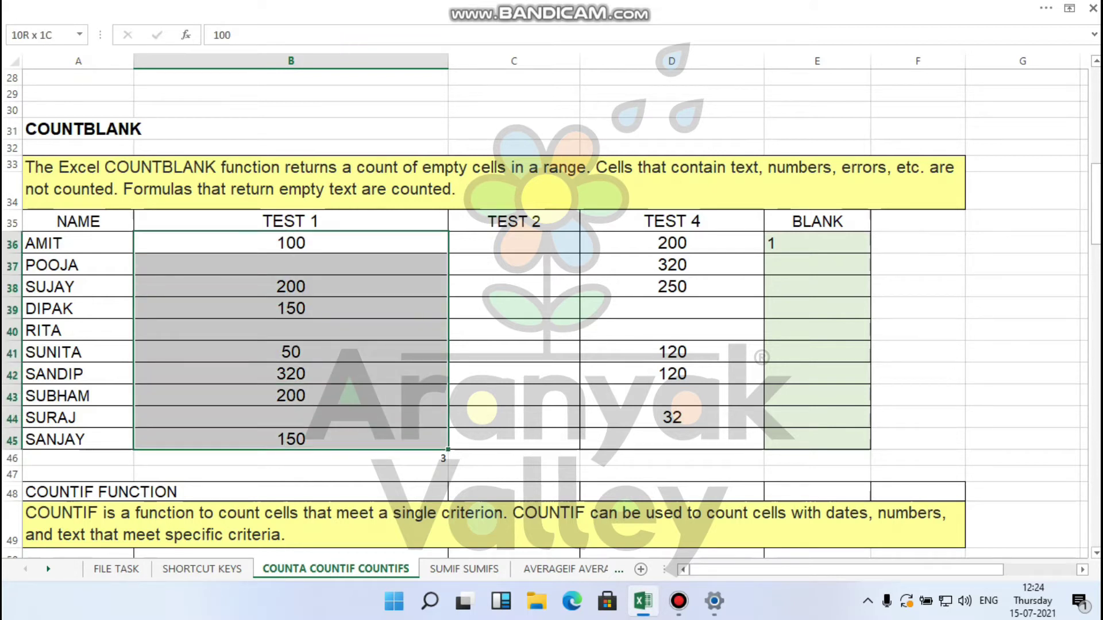
click(291, 418)
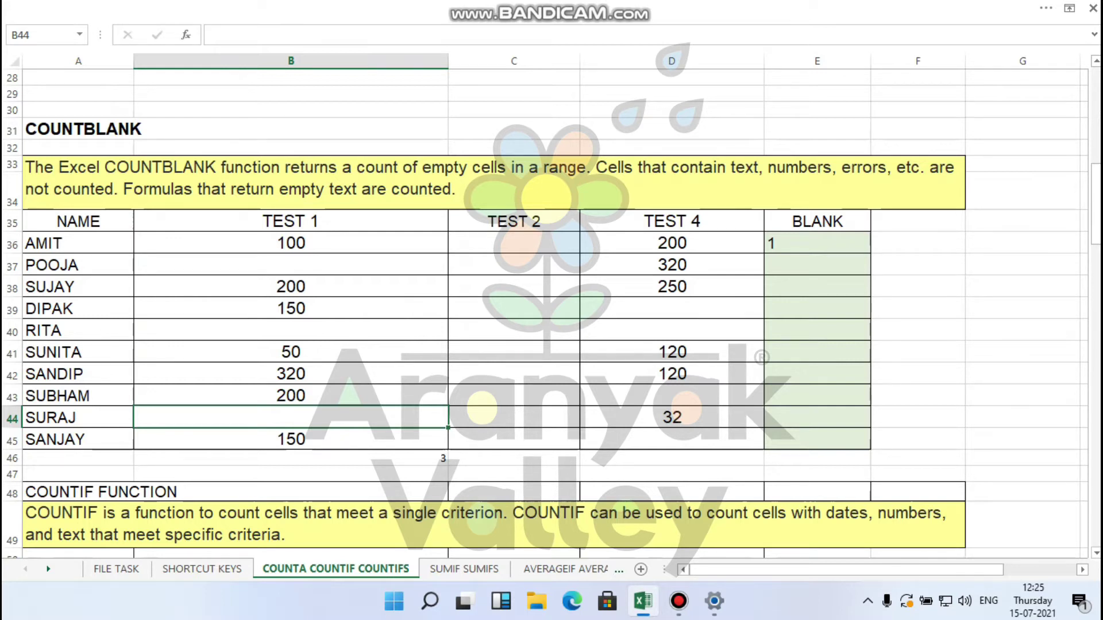
- Examine the COUNTIF description and the customer entries B53:B62 in the Assignment 1 order table
scroll(552, 313, down, 7)
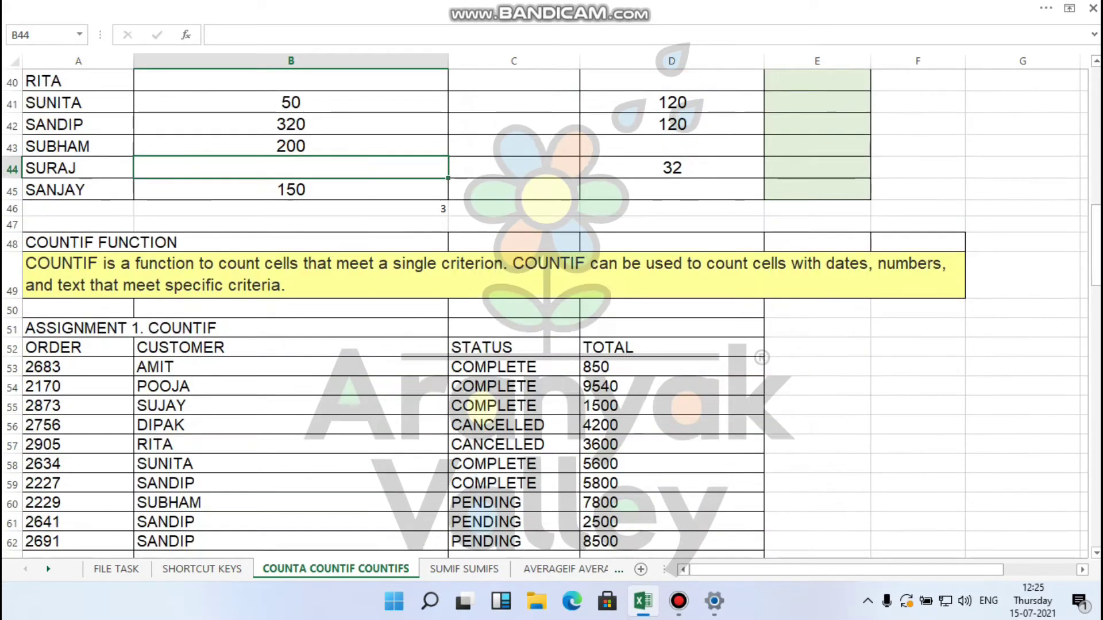
scroll(551, 314, up, 1)
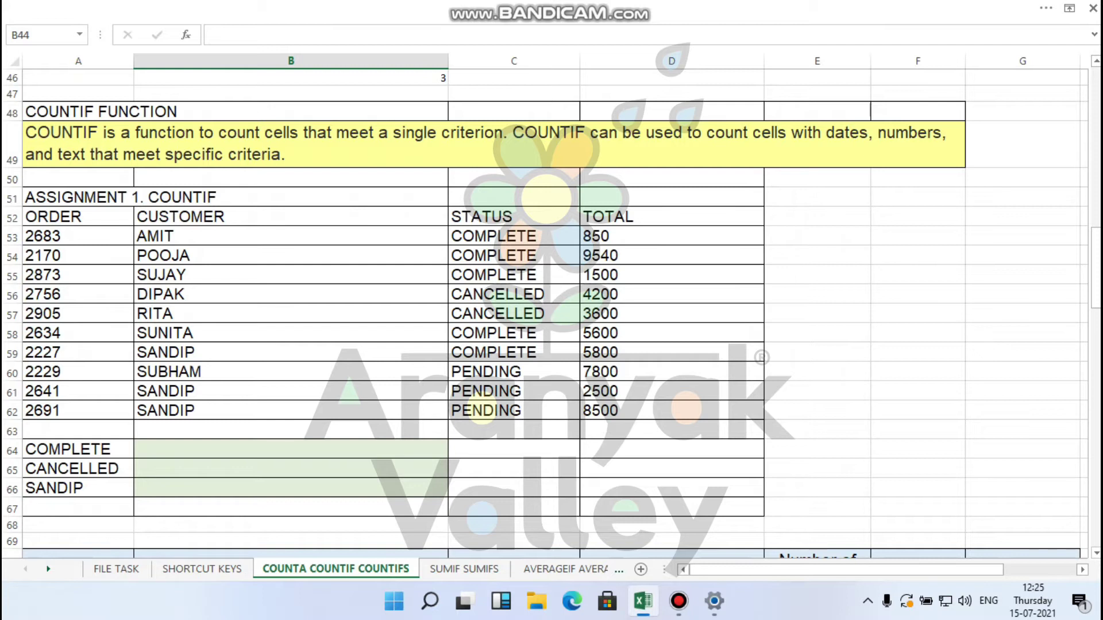
scroll(551, 314, down, 1)
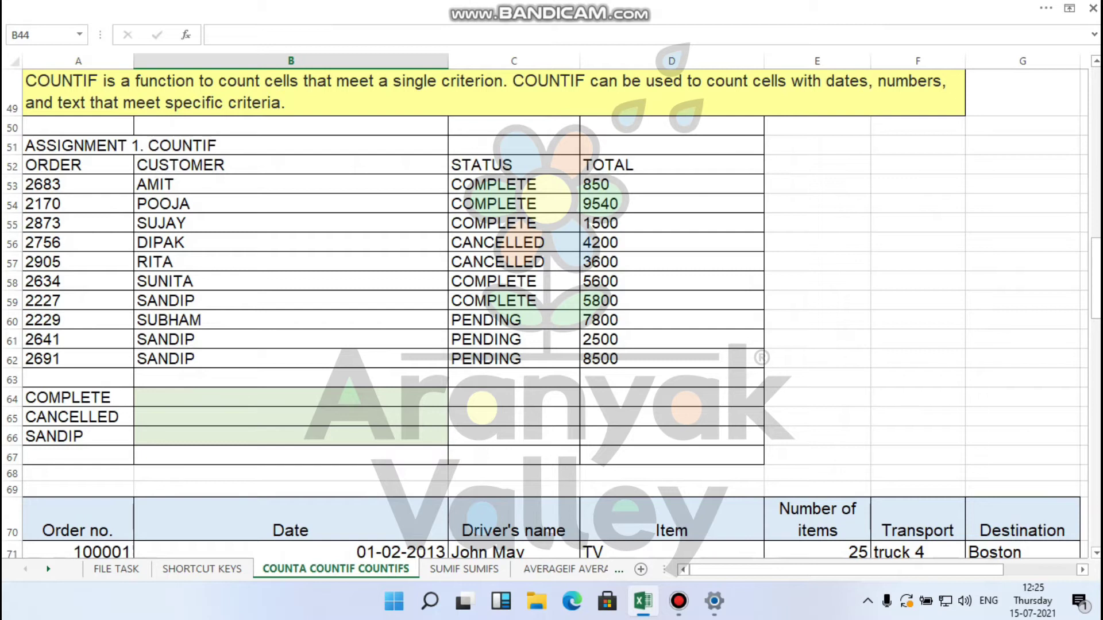
click(253, 185)
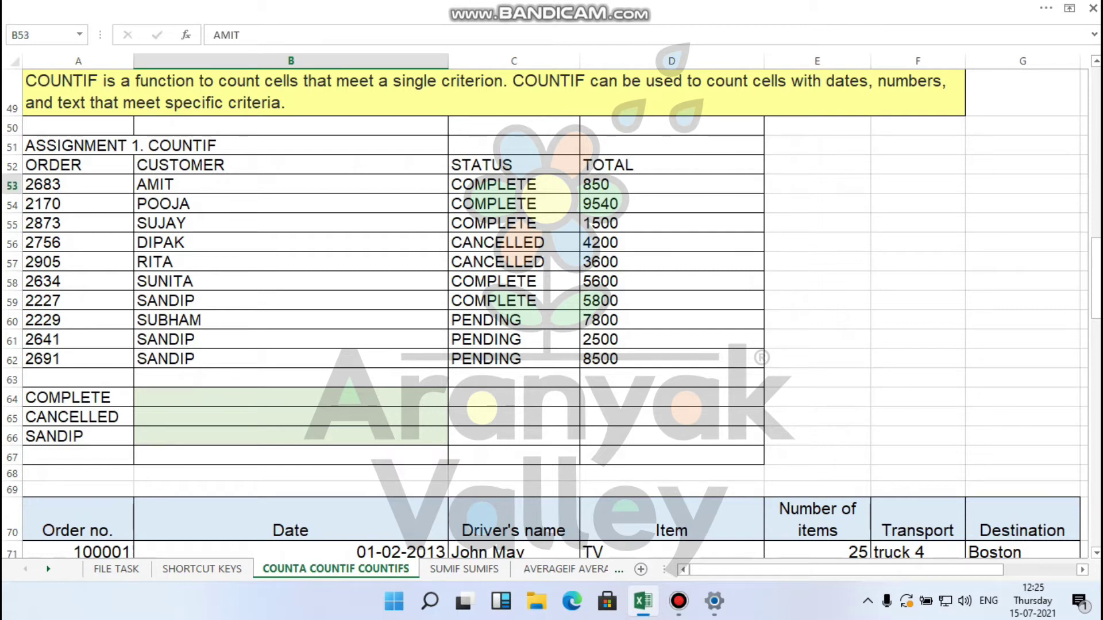
key(shift+Down)
key(shift+Down)
key(shift+Down)
key(shift+Down)
key(shift+Down)
key(shift+Down)
key(shift+Down)
key(shift+Down)
key(shift+Down)
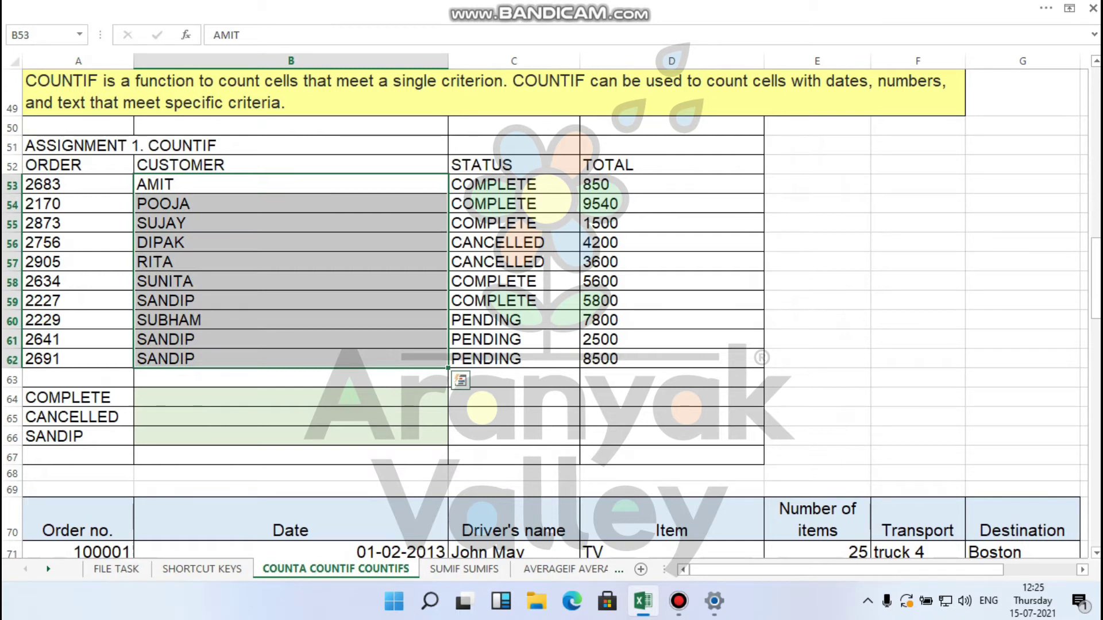
key(shift+Up)
key(shift+Up)
key(shift+Up)
key(shift+Up)
key(shift+Up)
key(shift+Up)
key(shift+Up)
key(shift+Up)
key(shift+Down)
key(shift+Down)
key(shift+Down)
key(shift+Down)
key(shift+Down)
key(shift+Down)
key(shift+Down)
key(shift+Down)
- Examine the Status and Total columns of the Assignment 1 order table, from row 53 down
key(Right)
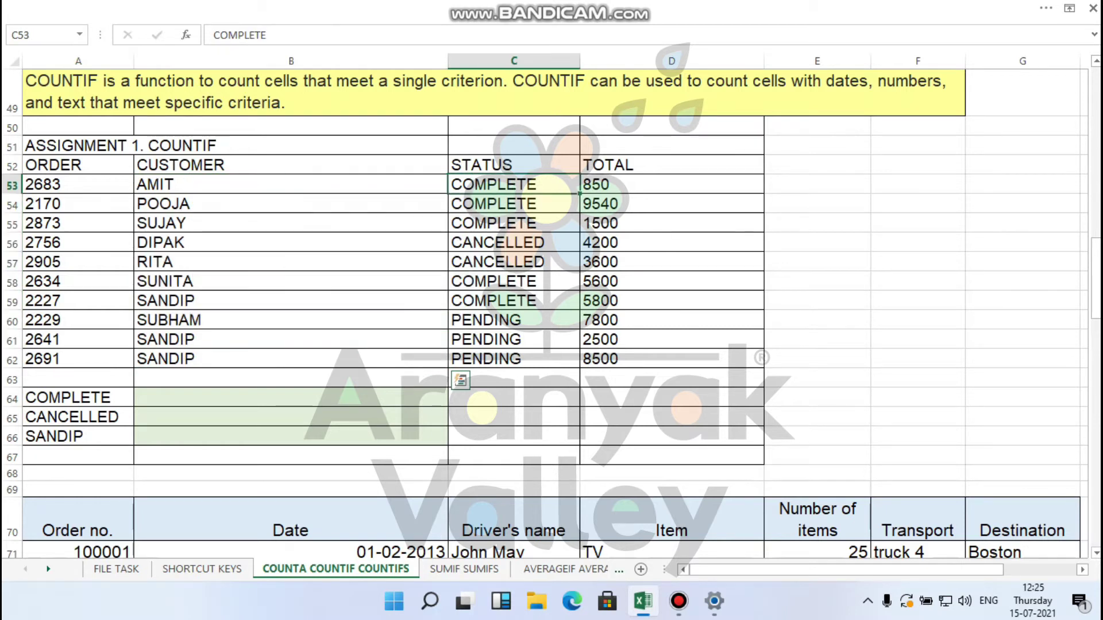
key(shift+Down)
key(shift+Down)
key(shift+Down)
key(shift+Down)
key(shift+Down)
key(shift+Down)
key(shift+Down)
key(shift+Down)
key(shift+Down)
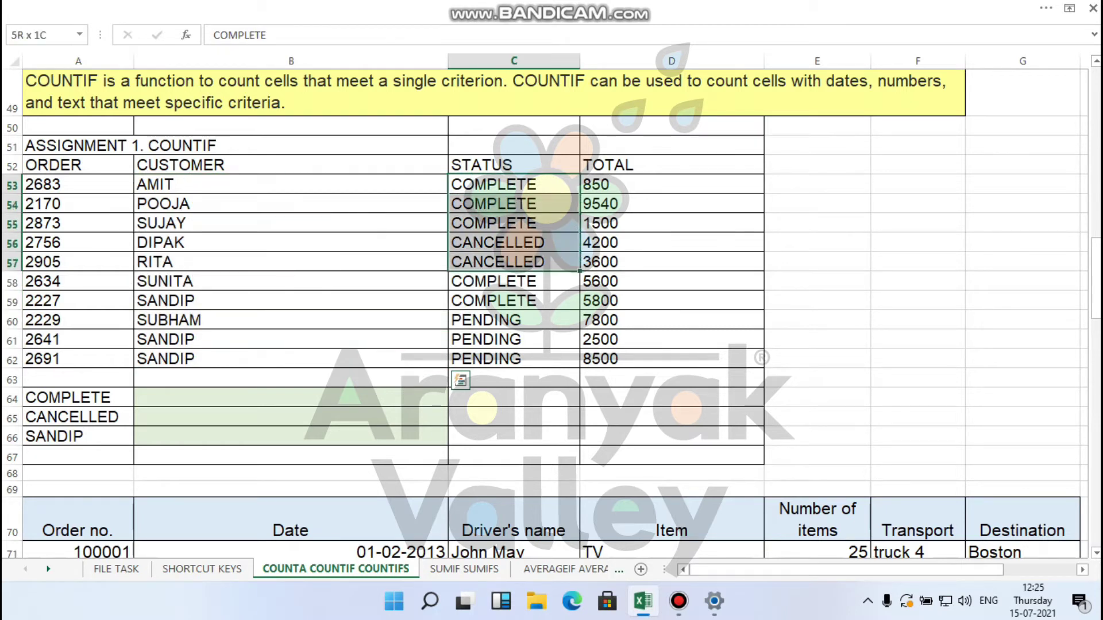
key(Right)
key(shift+Down)
key(shift+Down)
key(shift+Down)
key(shift+Down)
key(shift+Down)
key(shift+Down)
key(shift+Down)
key(shift+Down)
key(shift+Down)
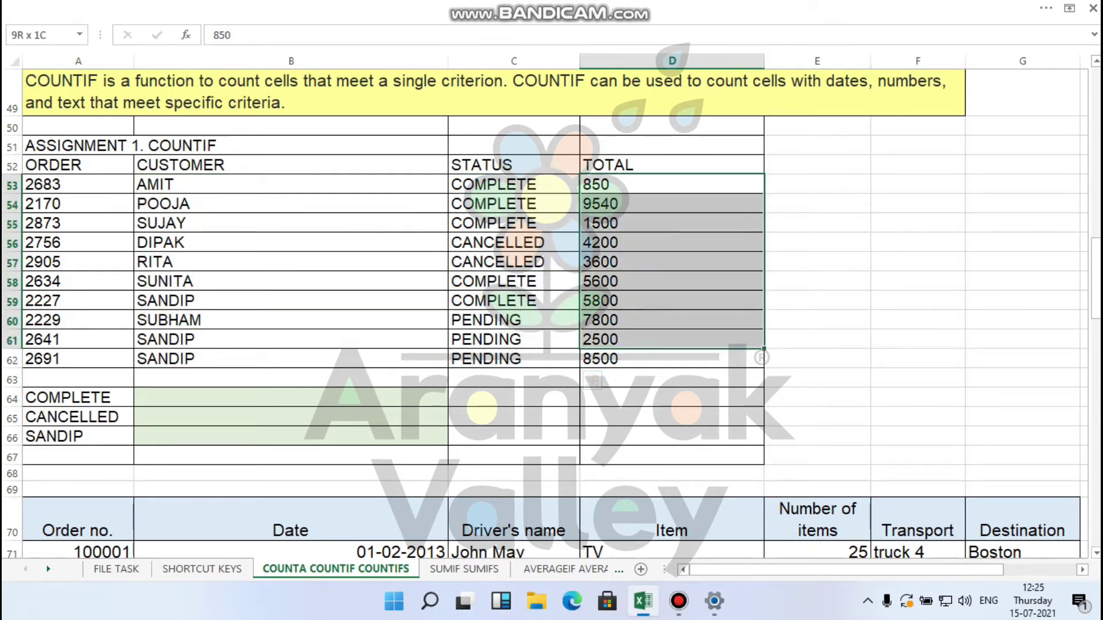
- Review the order statuses in C53:C62 as the range for counting complete and cancelled orders
key(Left)
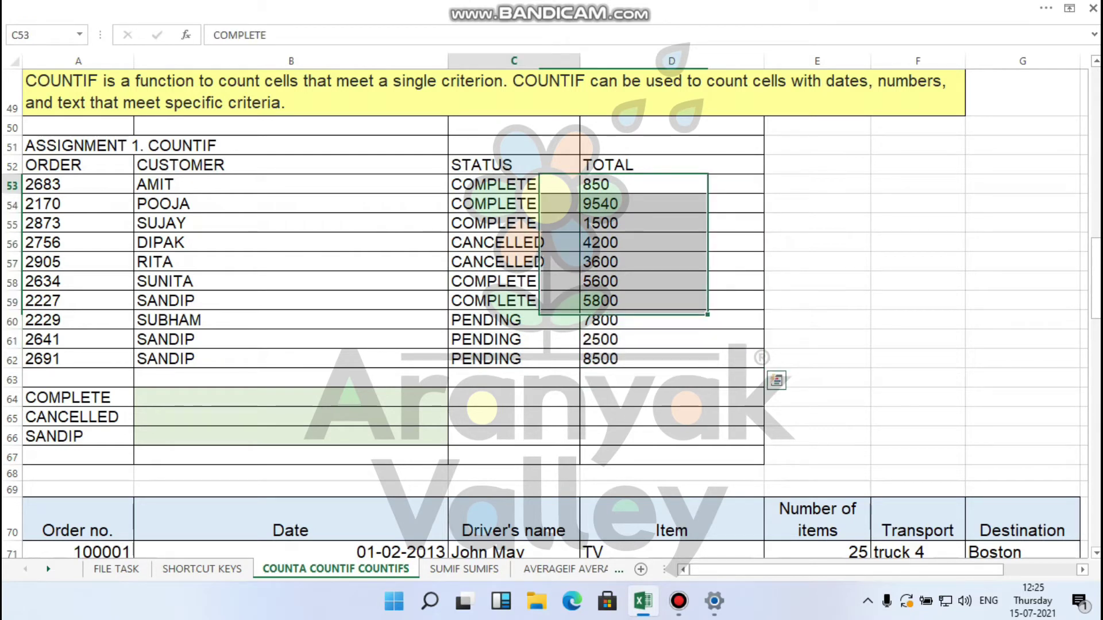
key(shift+Down)
key(shift+Down)
key(shift+Down)
key(shift+Down)
key(shift+Down)
key(shift+Down)
key(shift+Down)
key(shift+Down)
key(shift+Down)
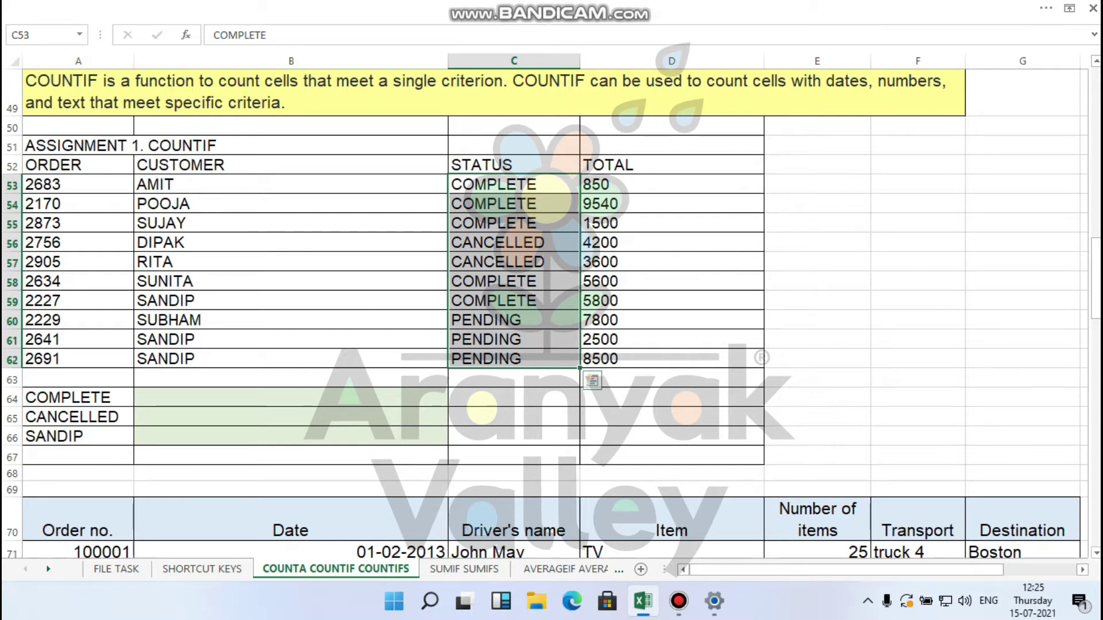
drag(514, 185, 514, 359)
drag(514, 359, 514, 320)
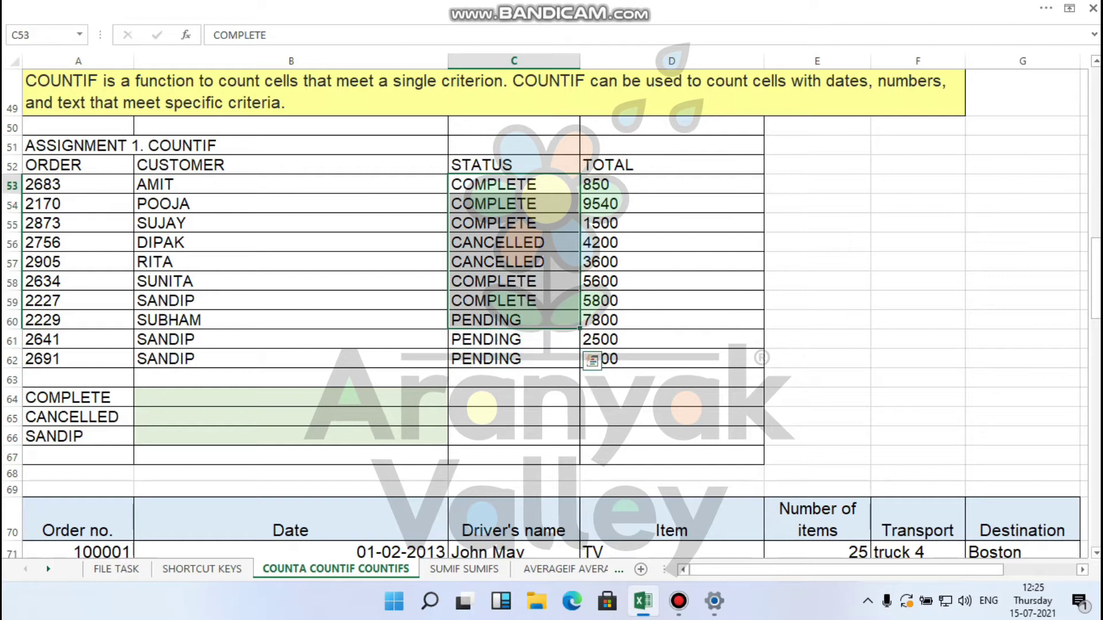
drag(514, 185, 514, 359)
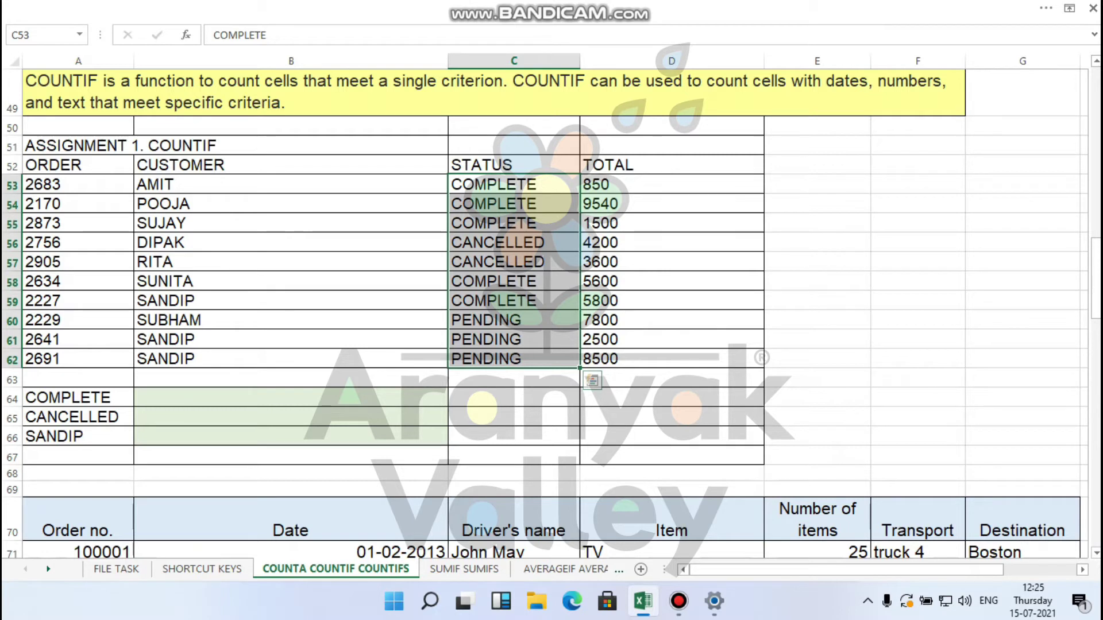
- Count the complete orders by entering =COUNTIF(C53:C62,C55) in cell C64 of the COMPLETE row
click(514, 397)
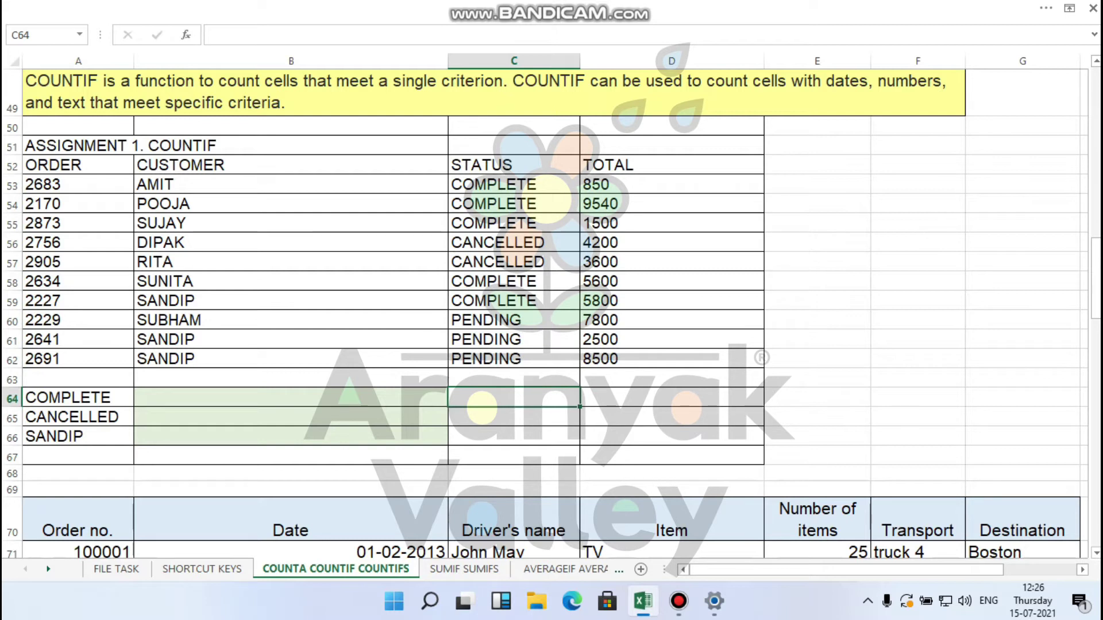
text(=countif)
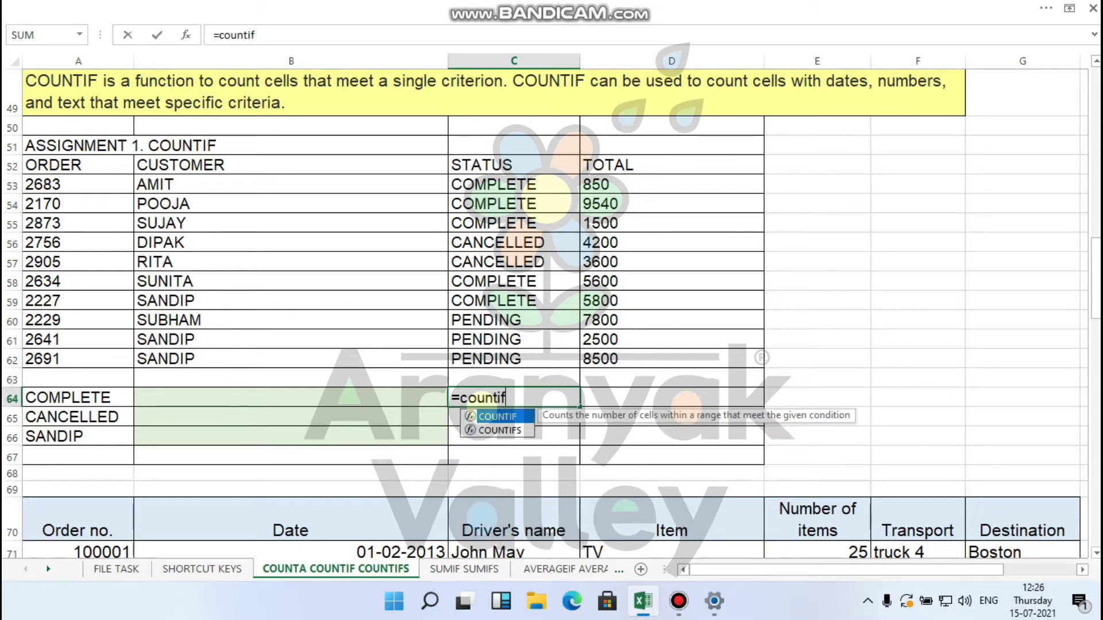
text(()
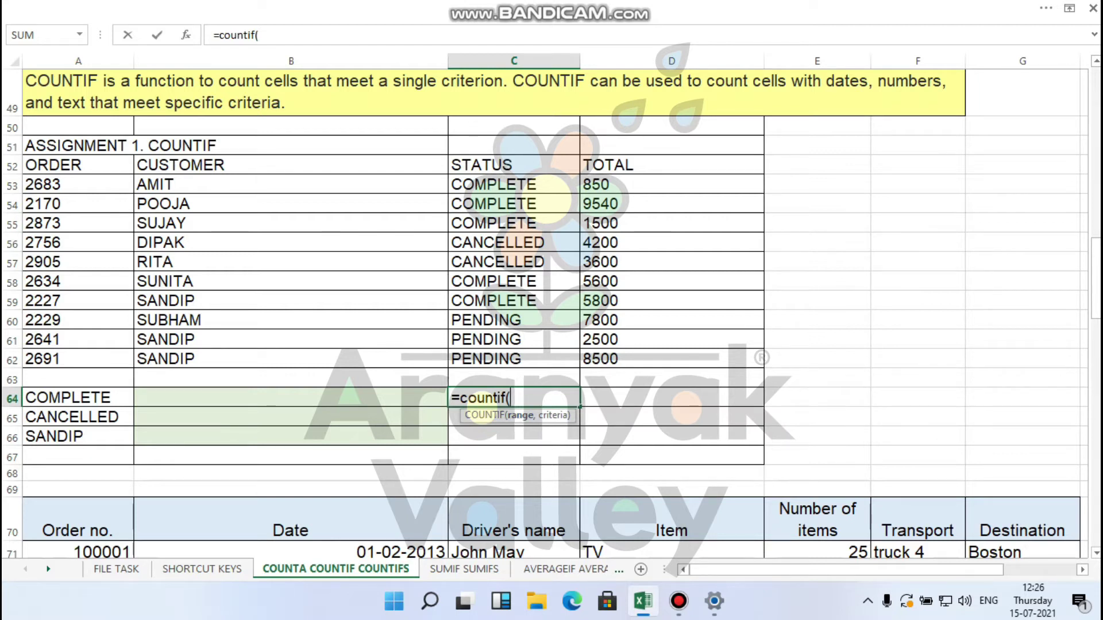
click(494, 185)
drag(494, 184, 517, 361)
text(,)
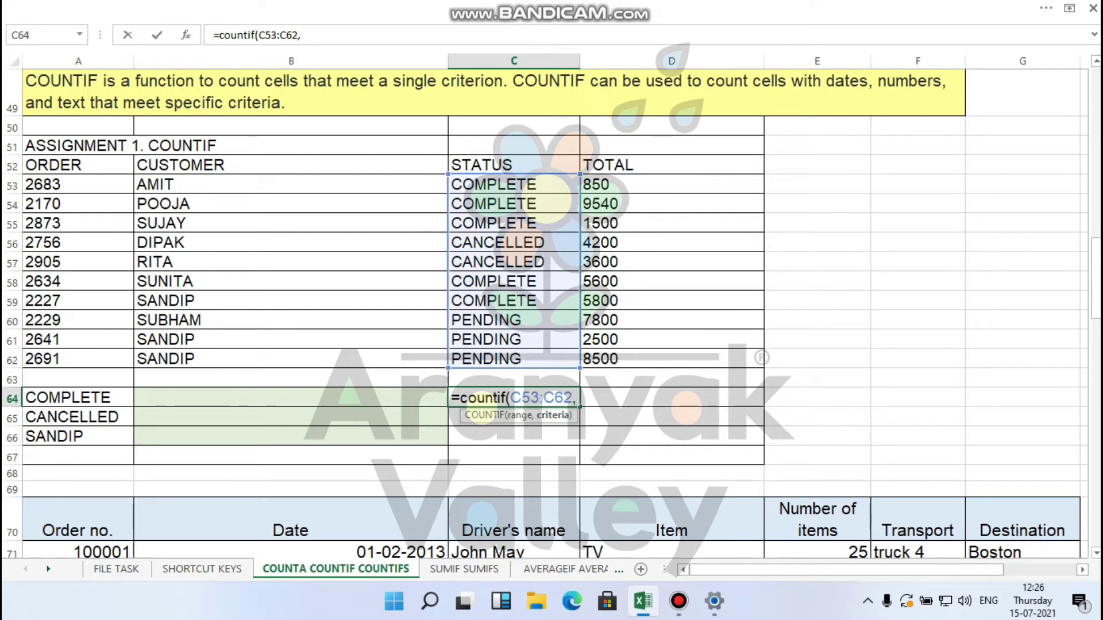
click(514, 223)
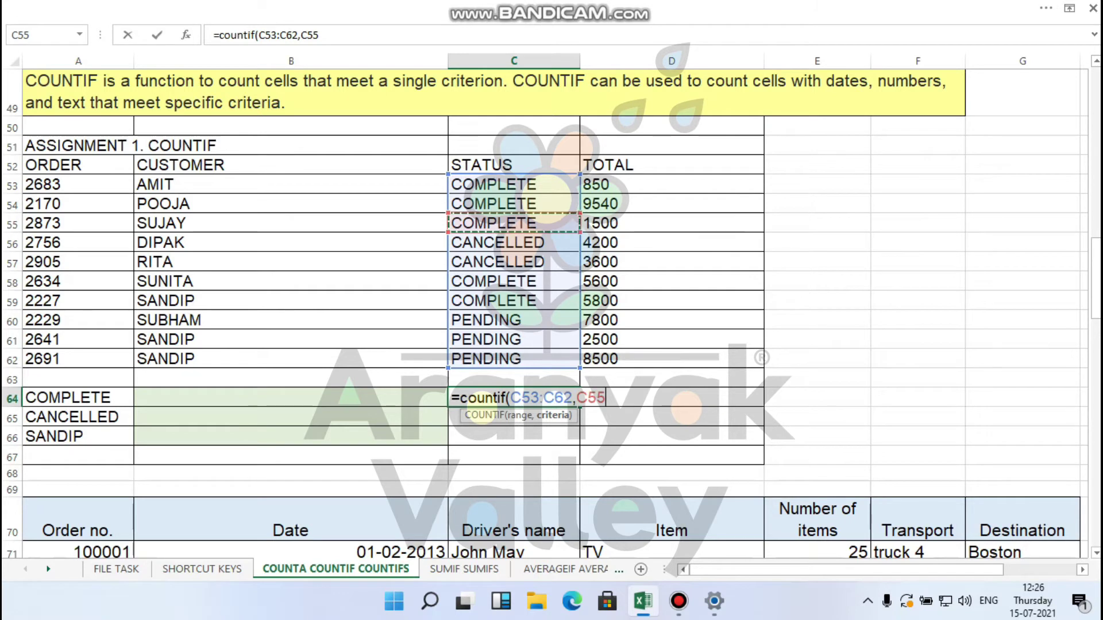
key(Return)
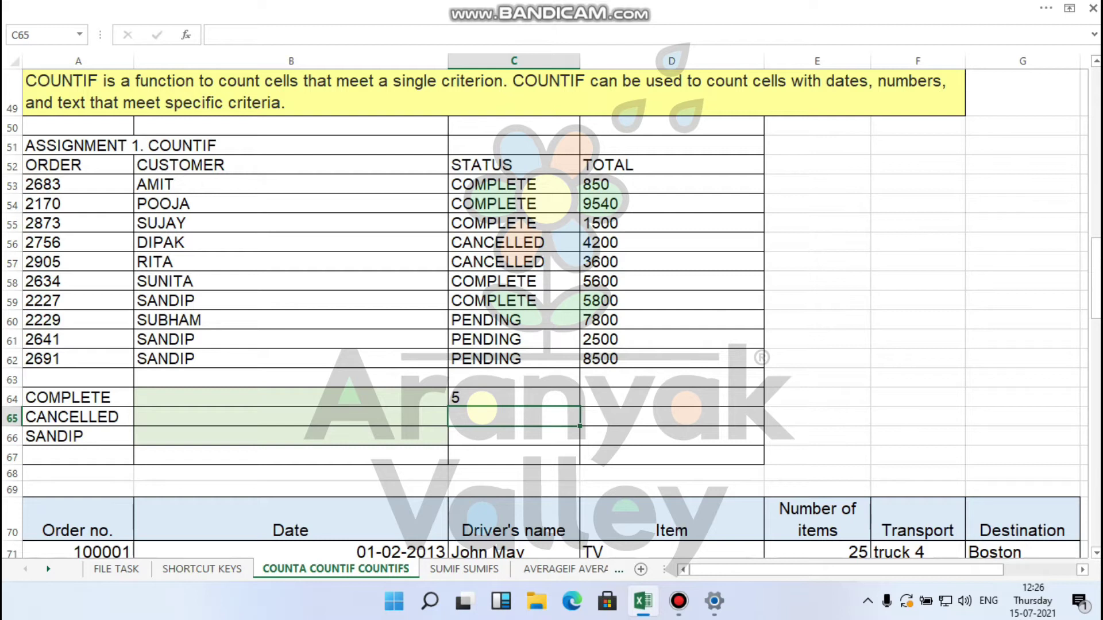
- Count the cancelled orders by entering =COUNTIF(C53:C62,C57) in cell C65 of the CANCELLED row
text(=c)
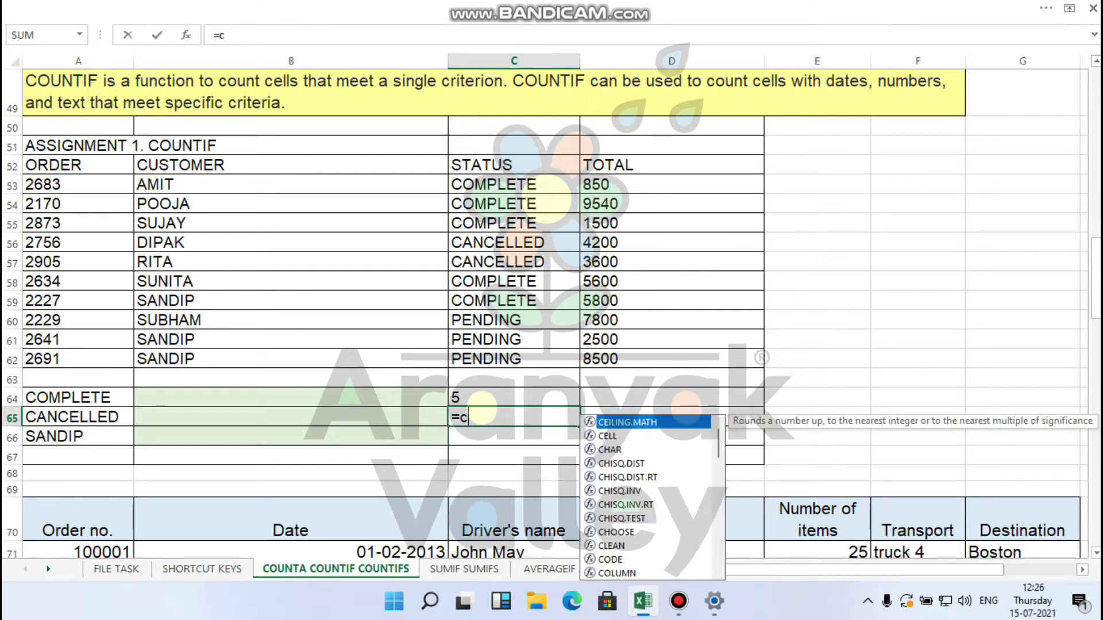
text(ountif)
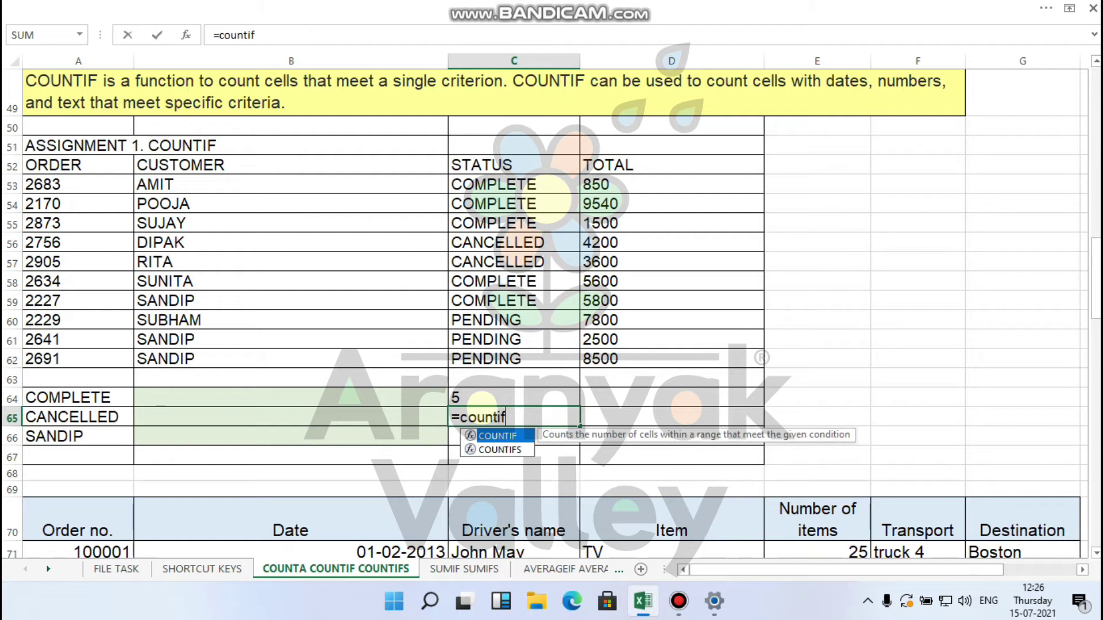
text(()
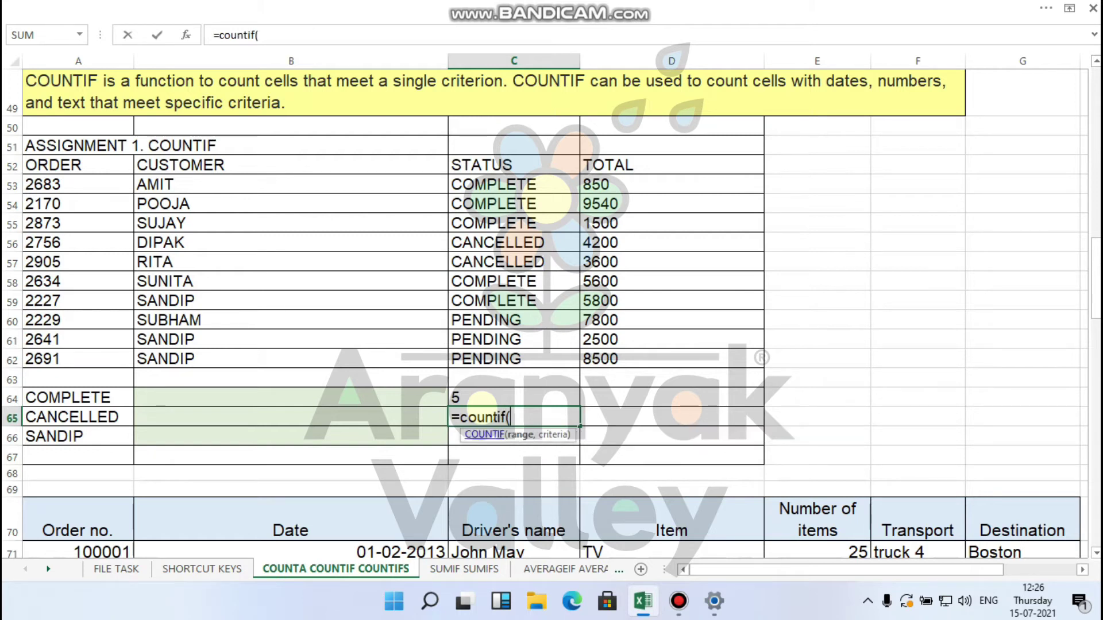
drag(494, 184, 500, 359)
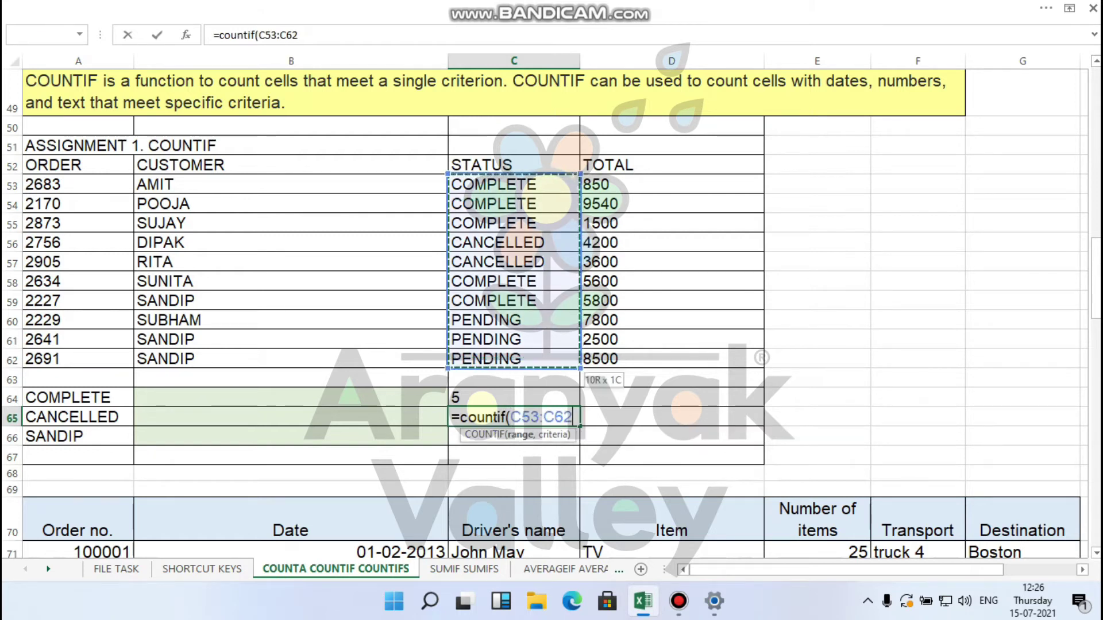
text(,)
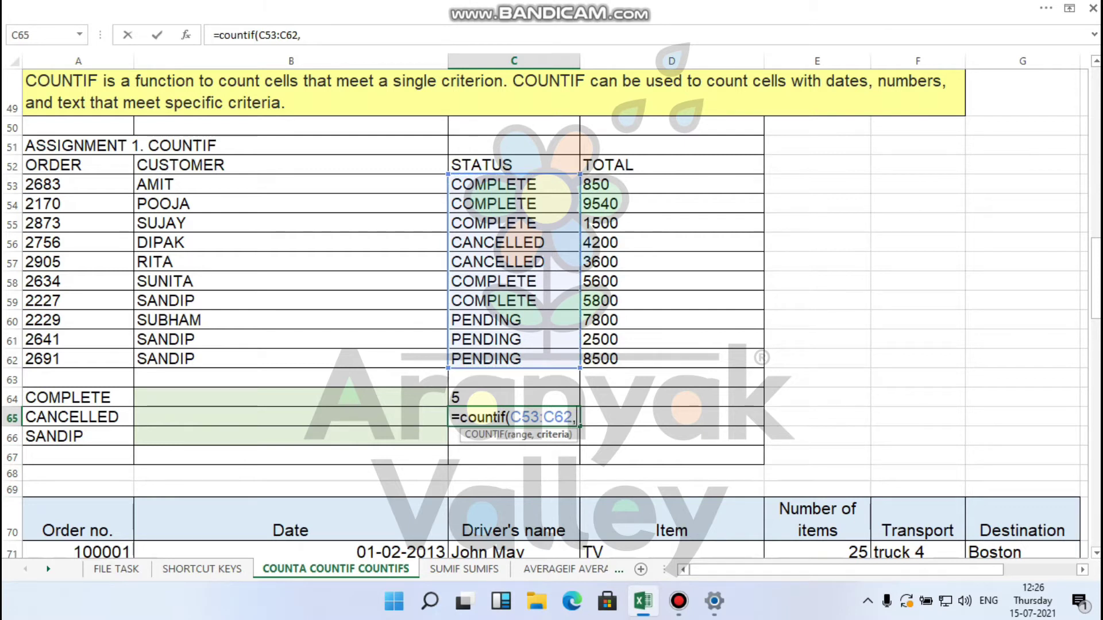
click(498, 262)
text())
key(Return)
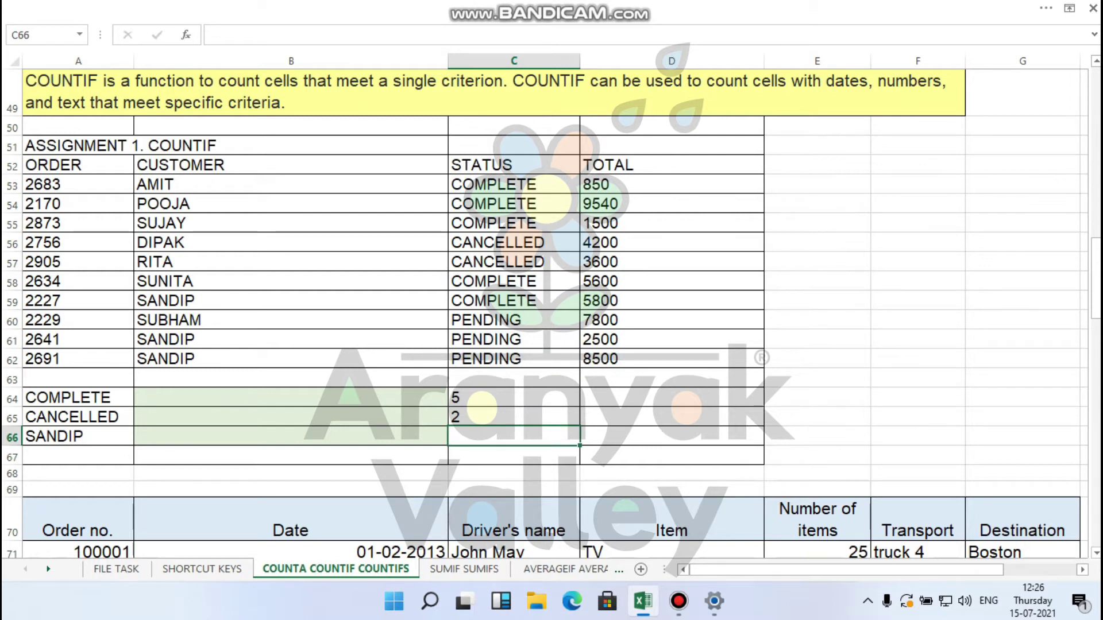
- Count the orders of the customer named in A66 by entering =COUNTIF(B53:B62,B61) in cell C66
drag(230, 165, 230, 359)
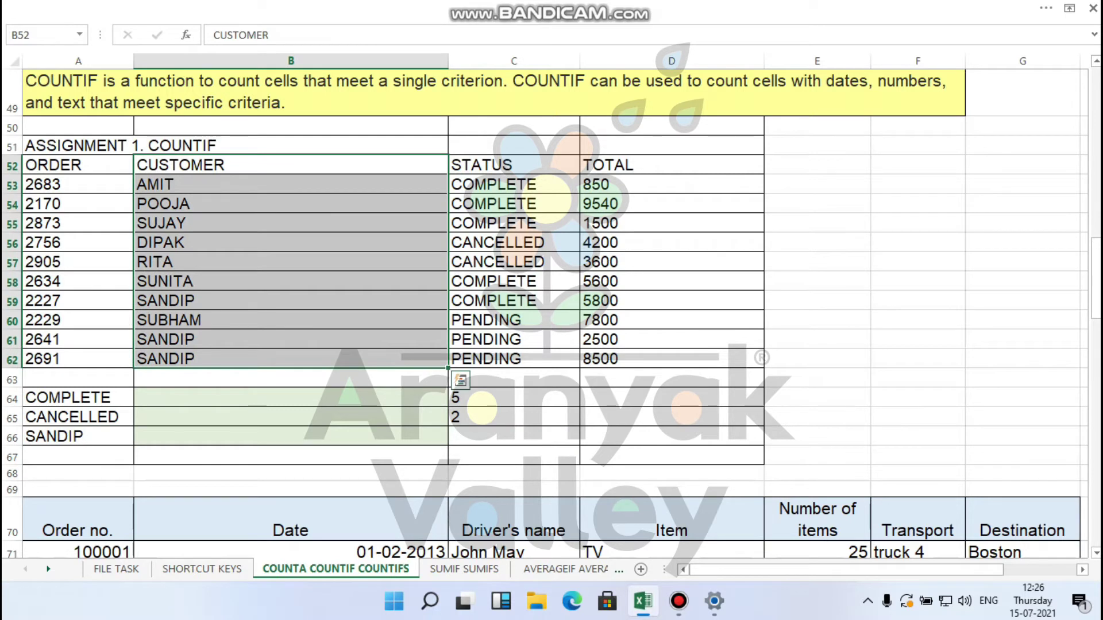
click(513, 437)
text(=)
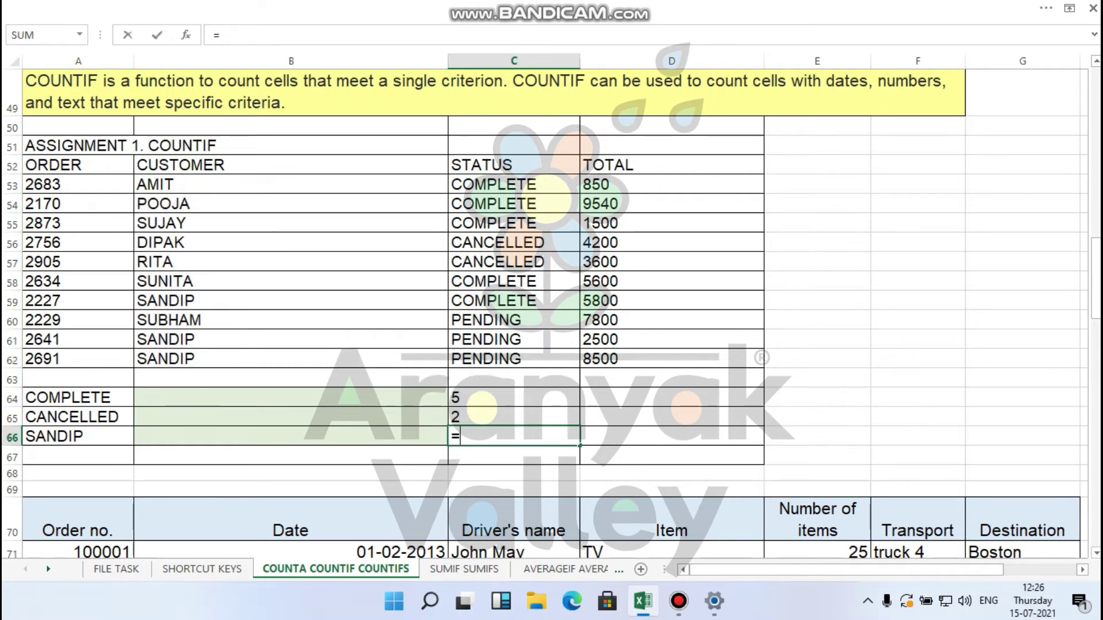
text(countif)
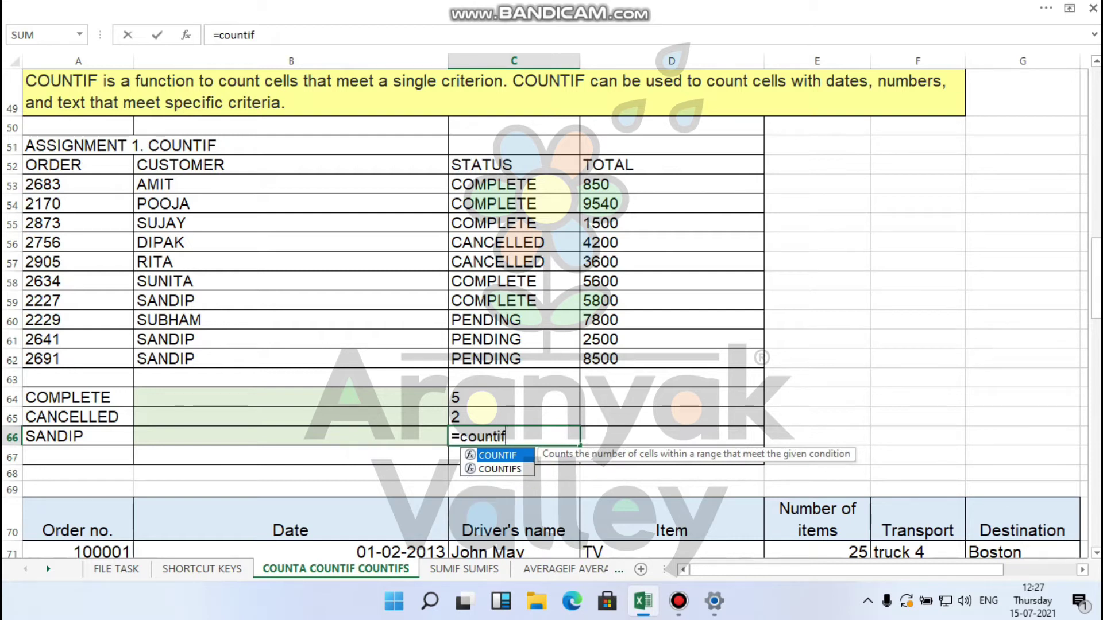
text(()
drag(287, 185, 288, 359)
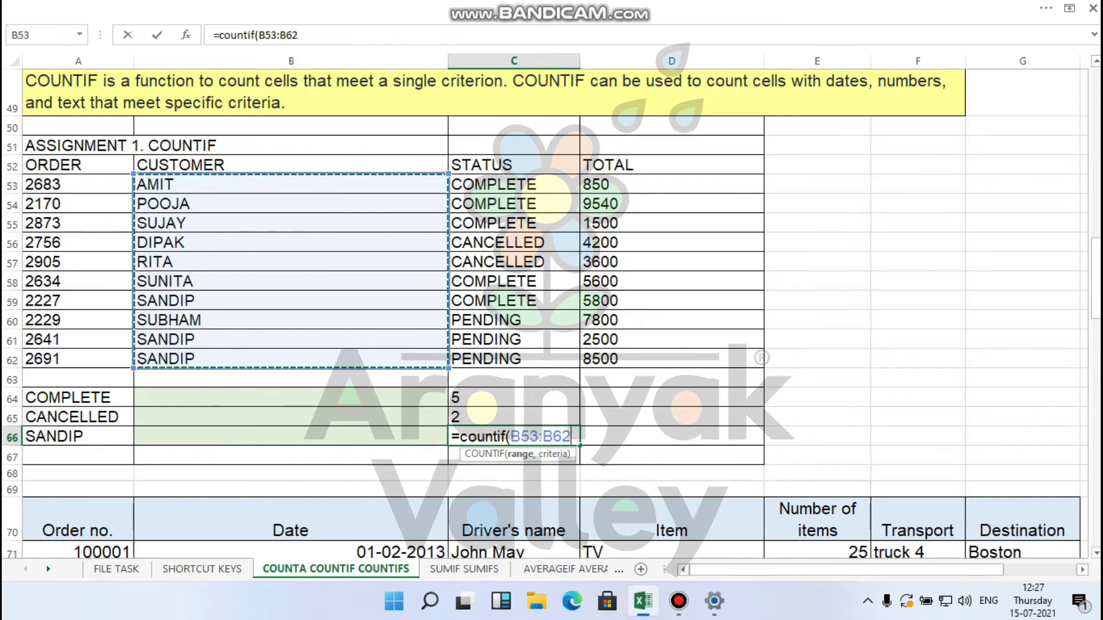
text(,)
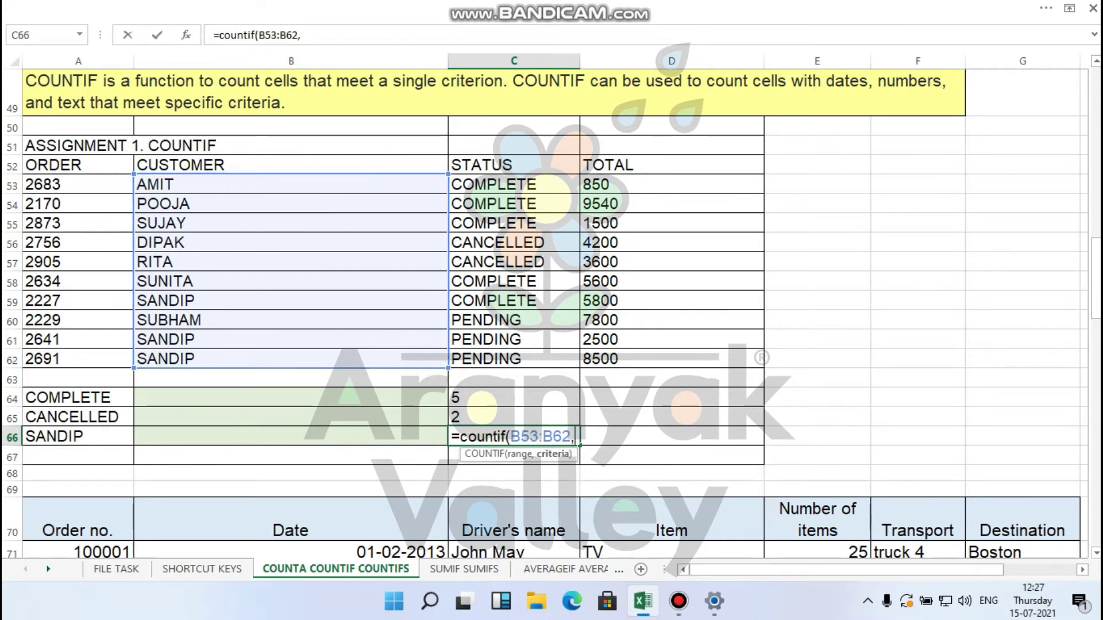
click(290, 339)
text())
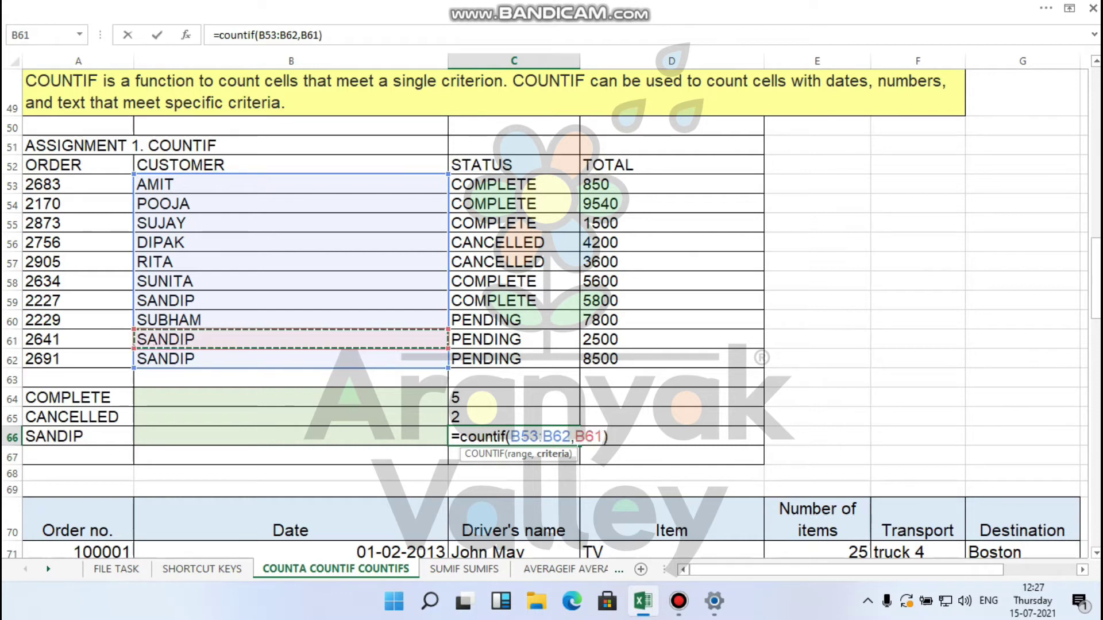
key(Return)
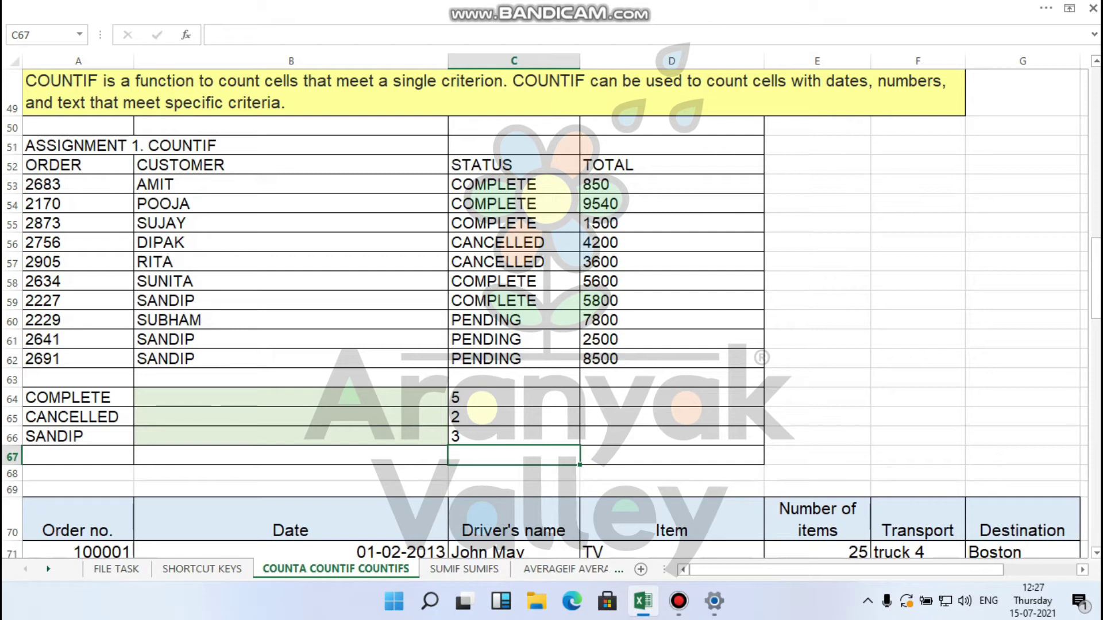
- Count the orders in Boston by entering =COUNTIF(G71:G94,G71) in result cell F98
scroll(551, 314, down, 11)
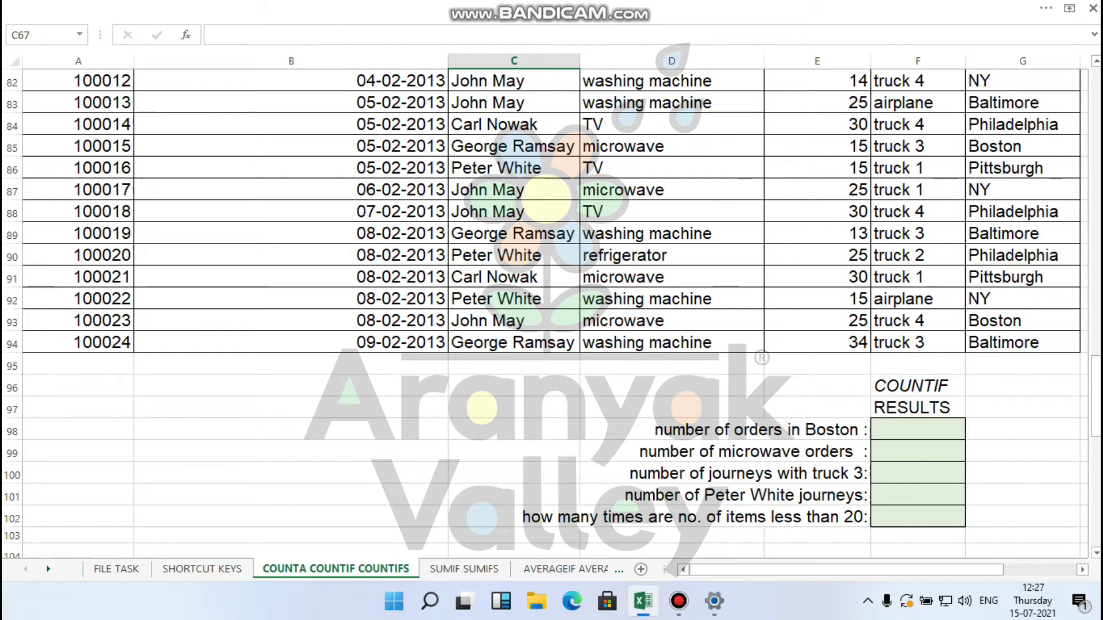
double_click(918, 429)
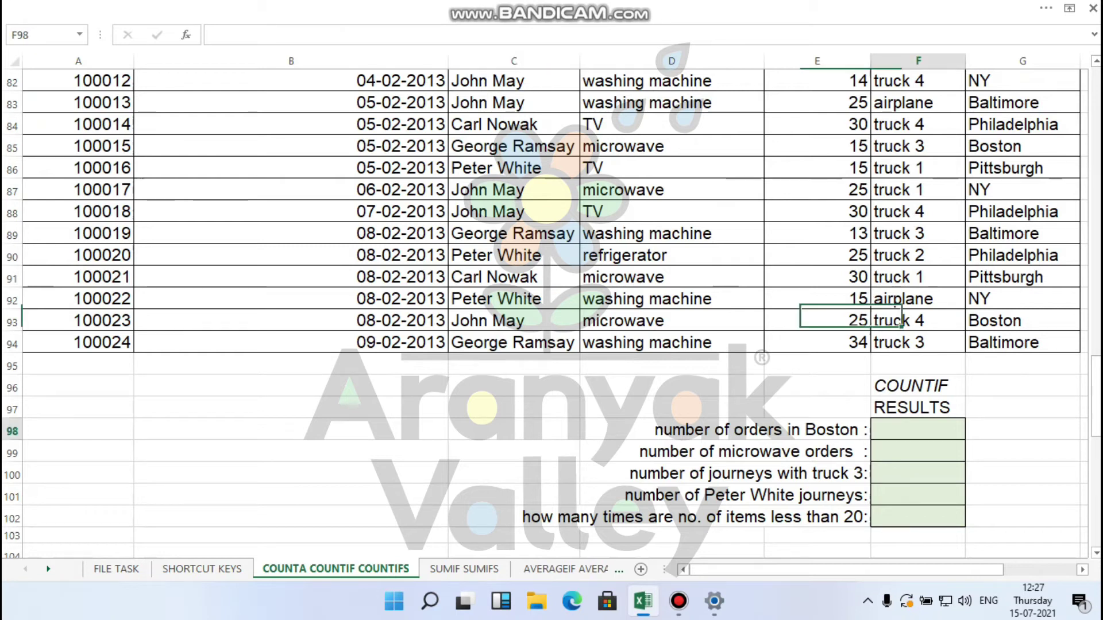
text(=c)
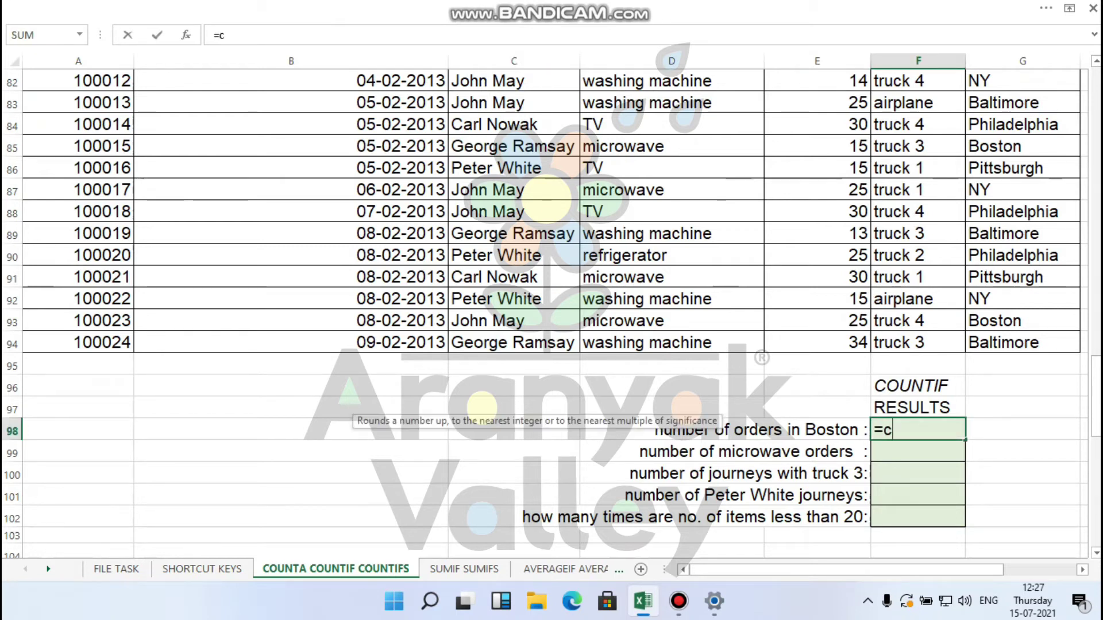
text(ounti)
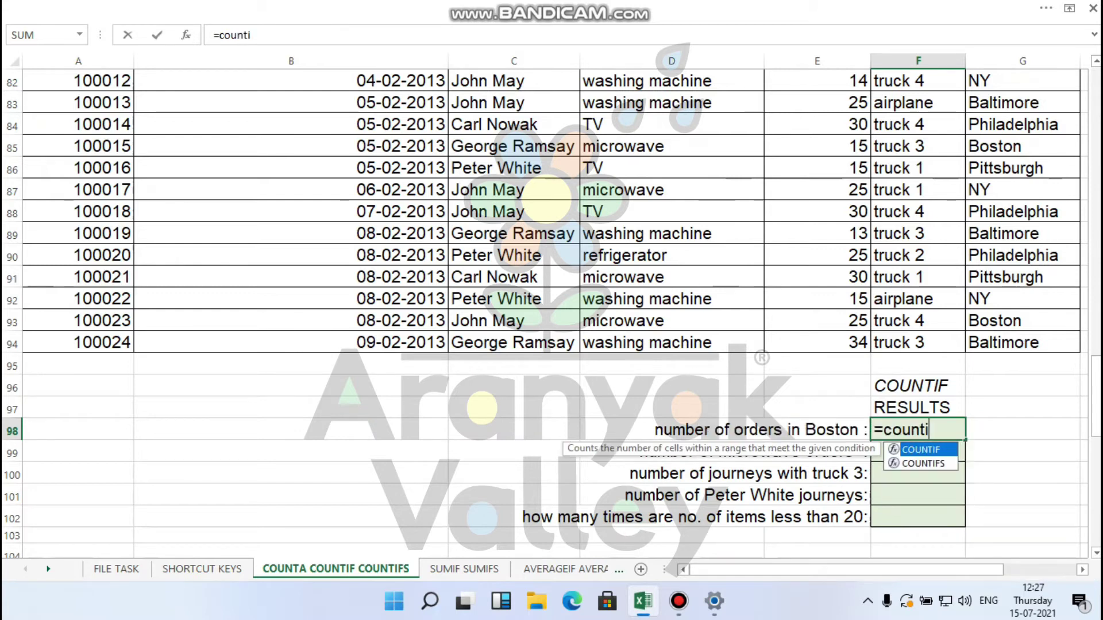
text(f()
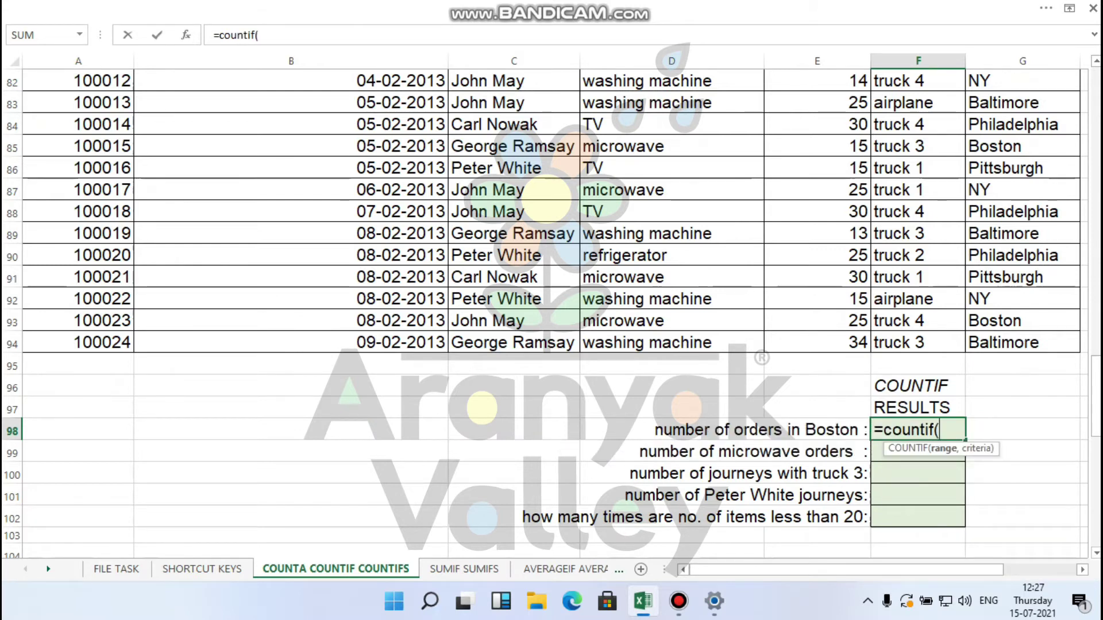
scroll(552, 310, up, 4)
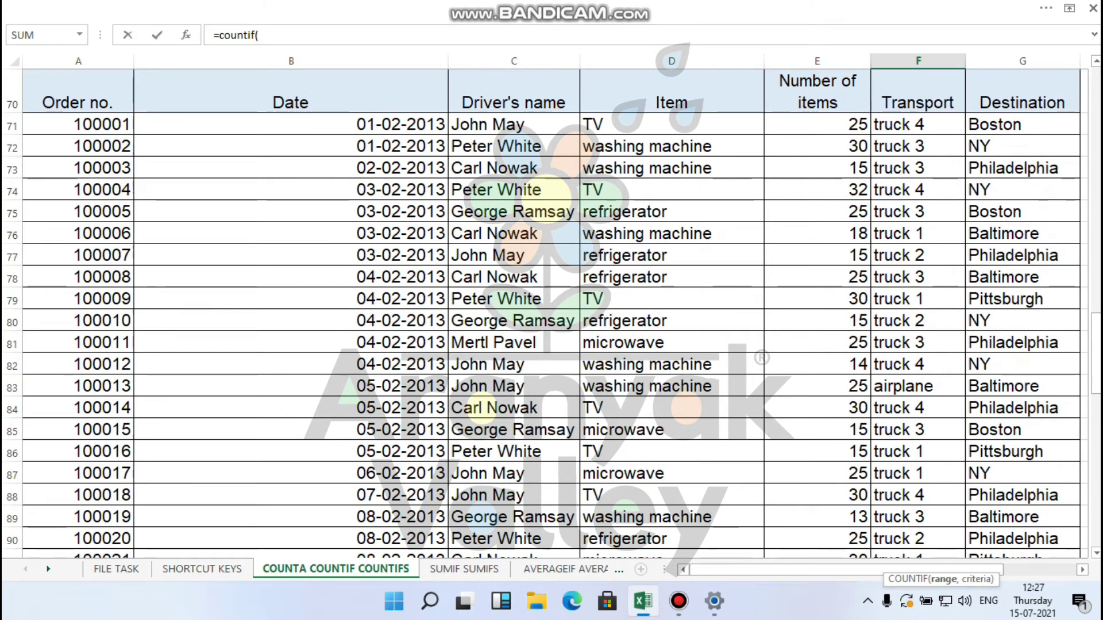
drag(1011, 124, 1022, 517)
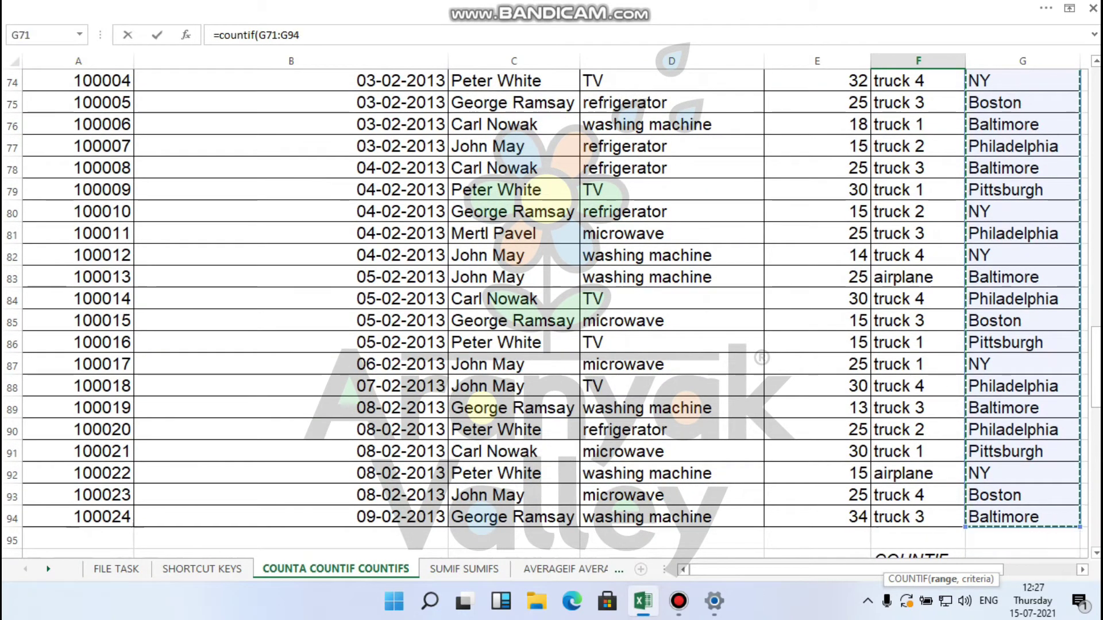
scroll(546, 313, up, 2)
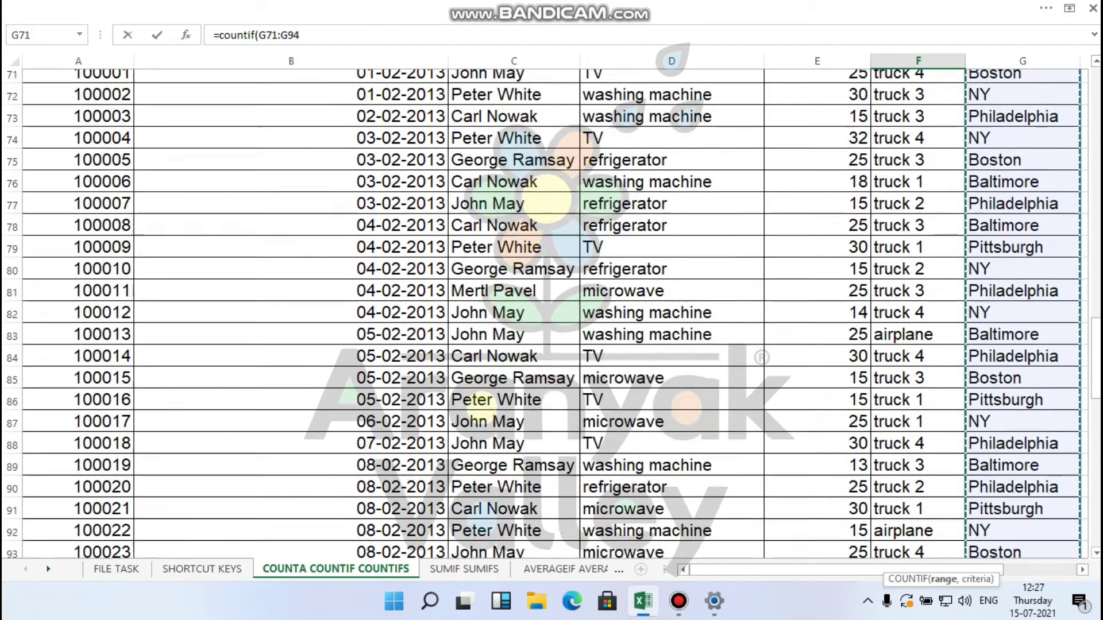
text(,)
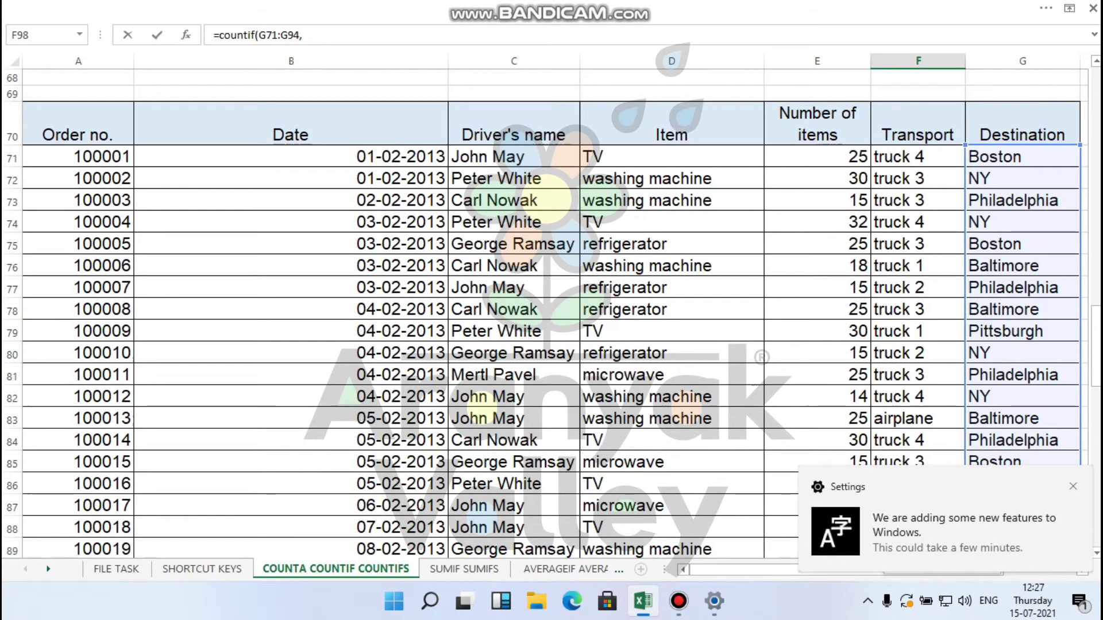
click(1022, 157)
text())
key(Return)
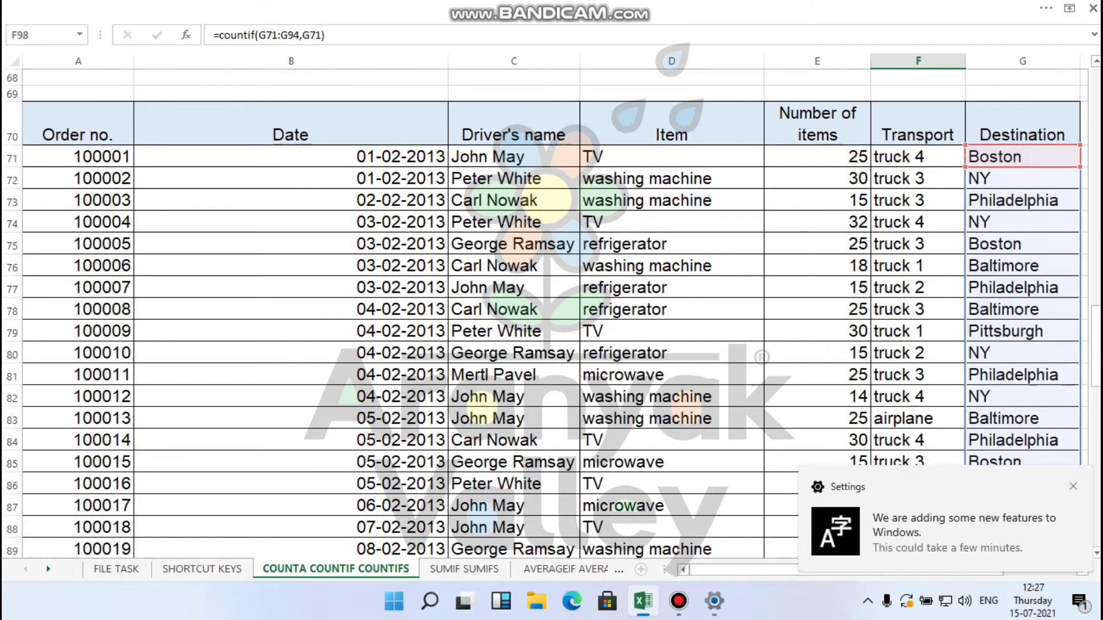
- Check the Boston count in F98 and its formula against the destinations listed in the orders table, rows 71 to 94
scroll(552, 310, down, 2)
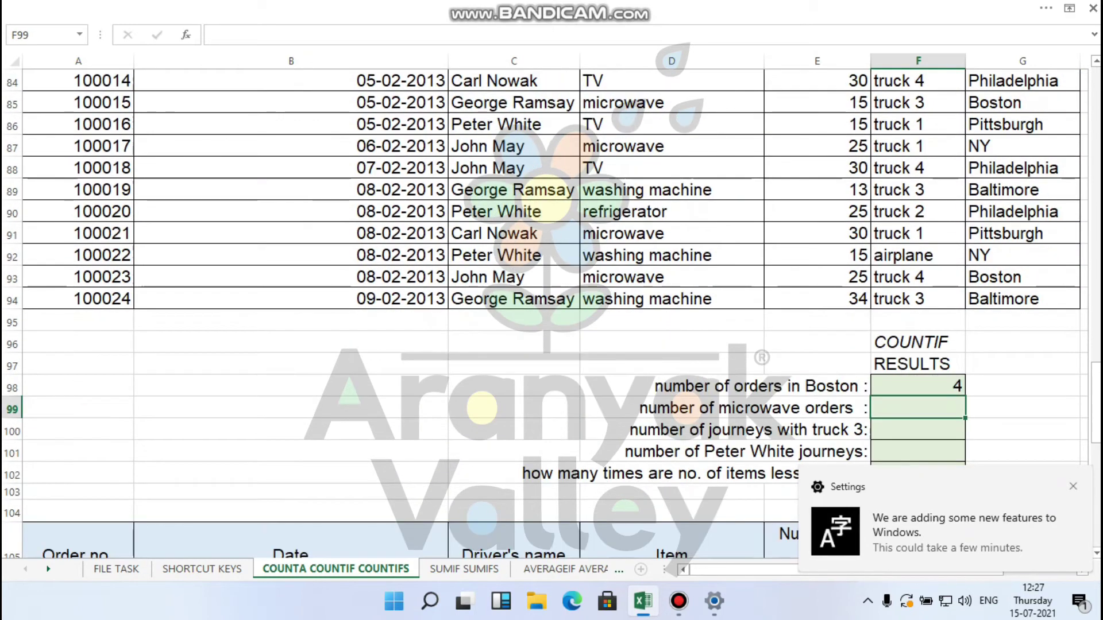
scroll(551, 310, up, 1)
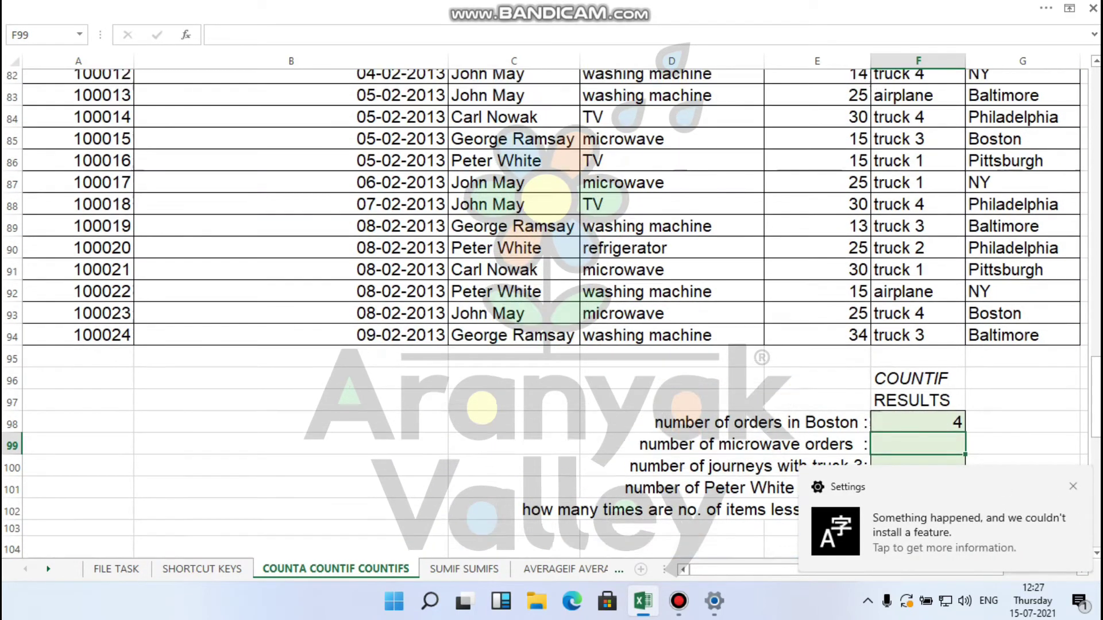
scroll(552, 310, up, 4)
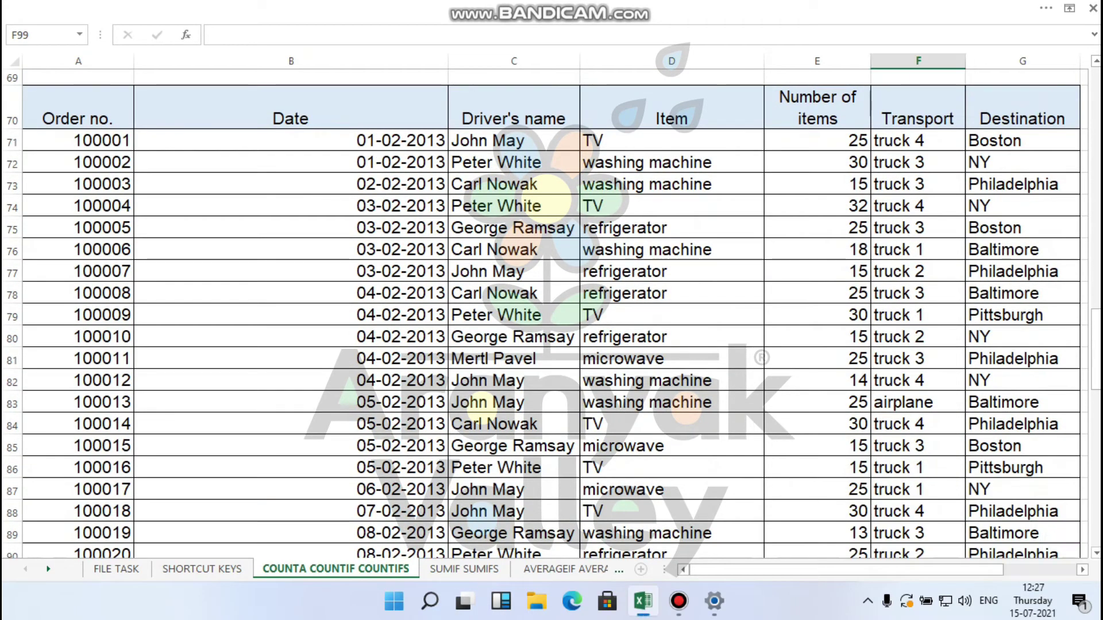
scroll(551, 311, down, 2)
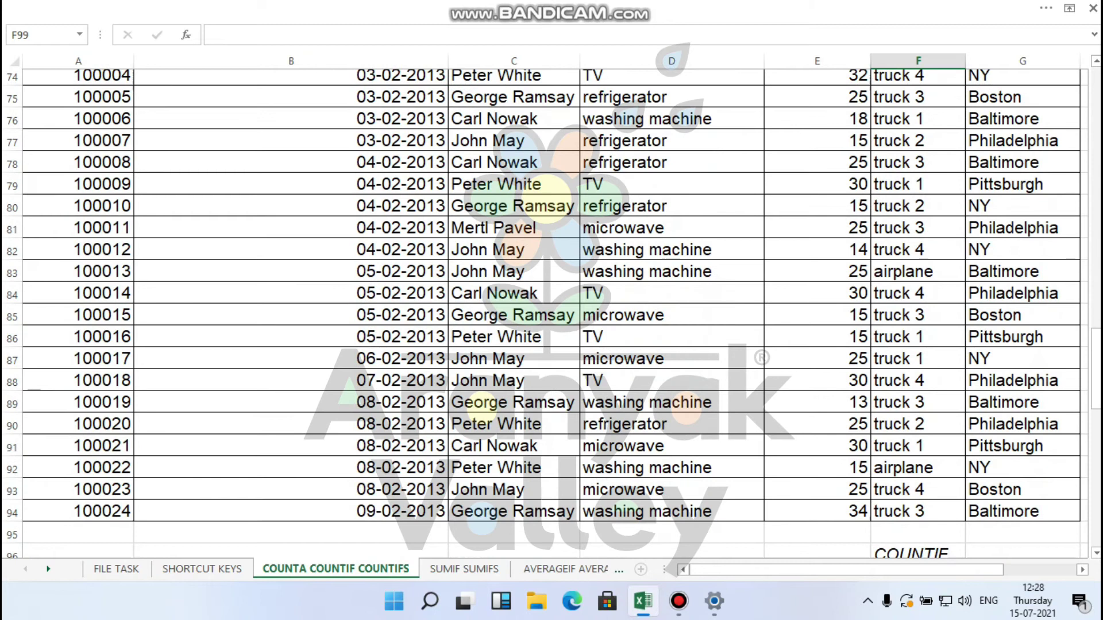
scroll(551, 311, up, 2)
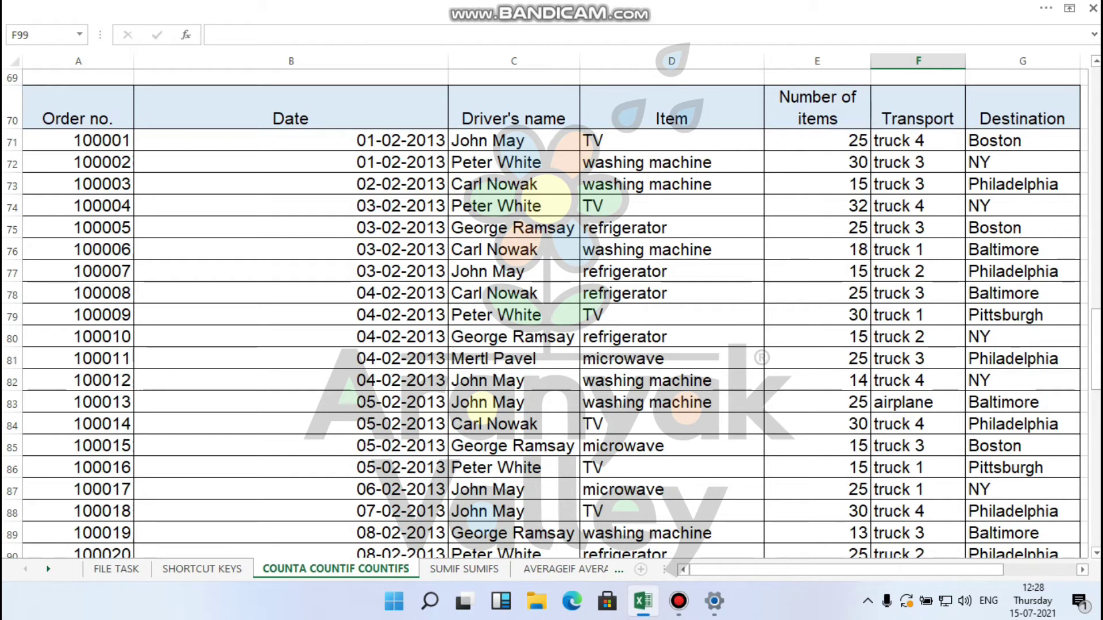
scroll(551, 314, down, 4)
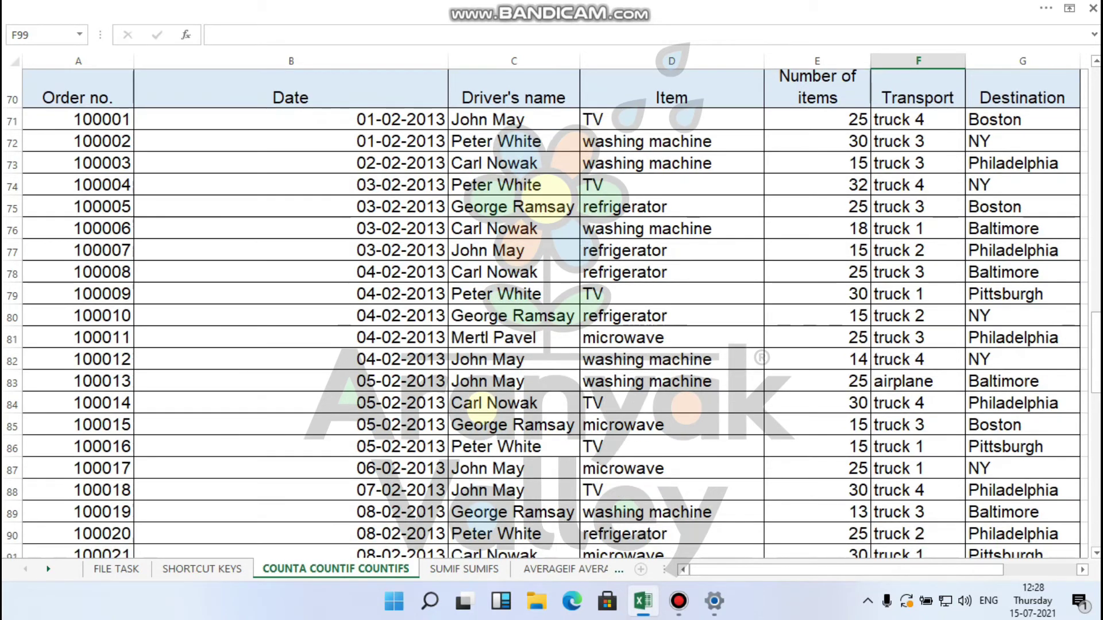
scroll(552, 314, down, 3)
click(918, 254)
scroll(551, 314, up, 3)
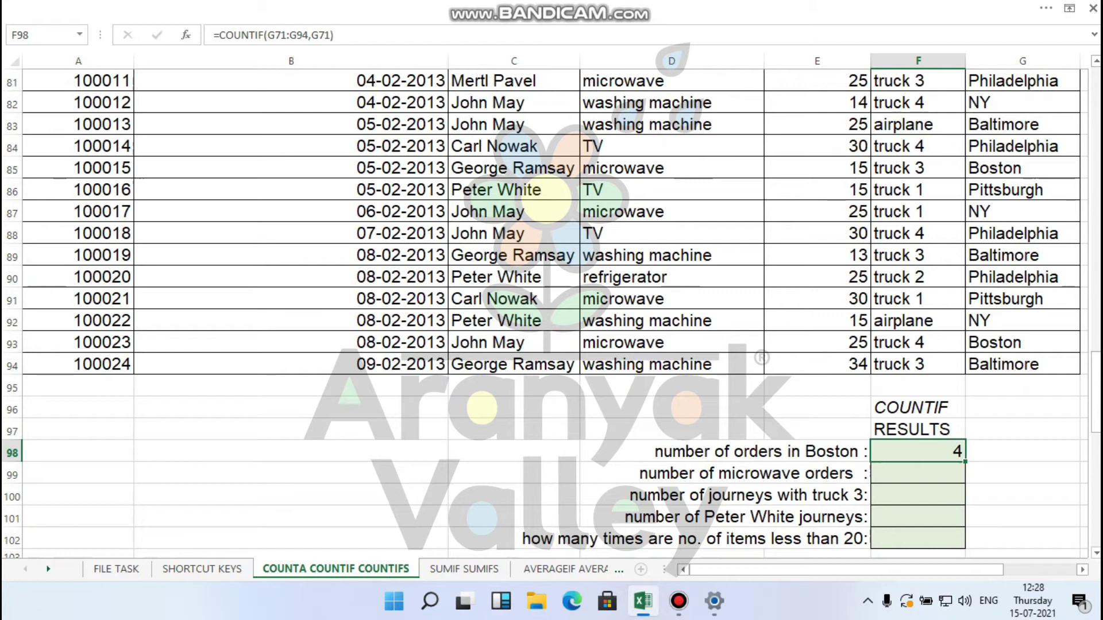
scroll(551, 314, up, 2)
scroll(552, 313, down, 2)
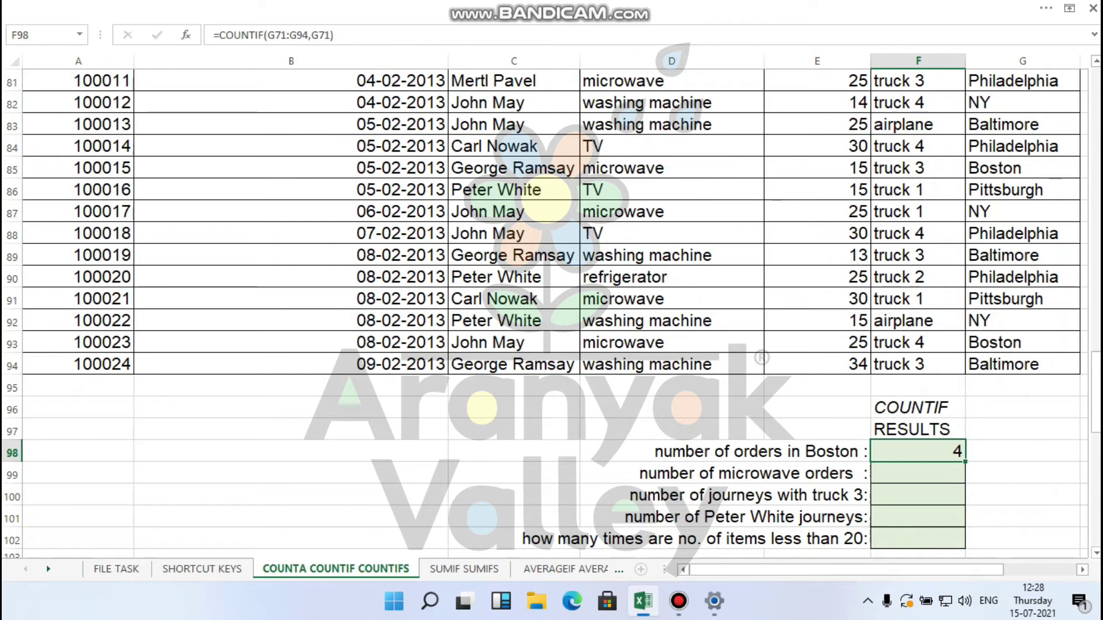
- Review the remaining COUNTIF questions in rows 99 to 102 on microwave orders, truck 3, a driver's journeys and item numbers
click(811, 473)
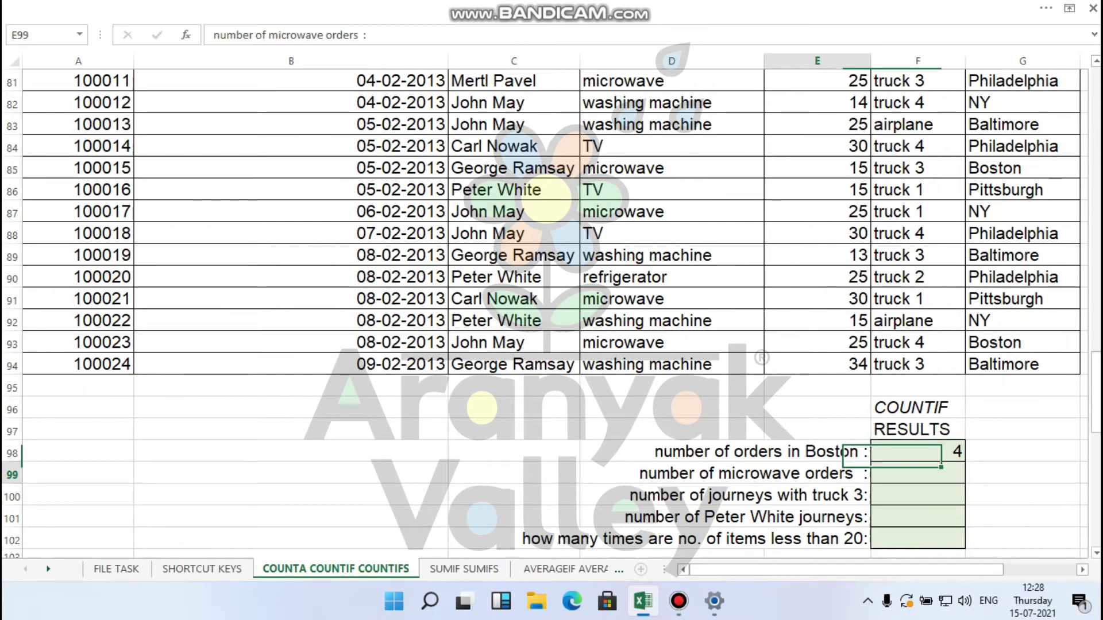
click(817, 495)
drag(689, 496, 817, 495)
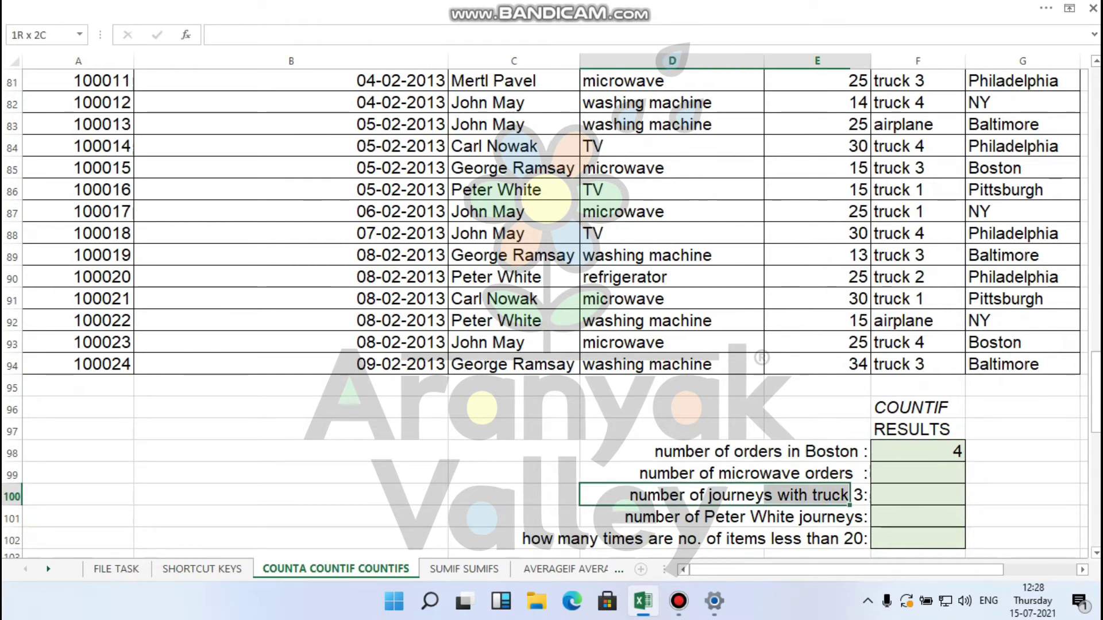
click(690, 517)
drag(690, 517, 816, 517)
drag(689, 539, 817, 539)
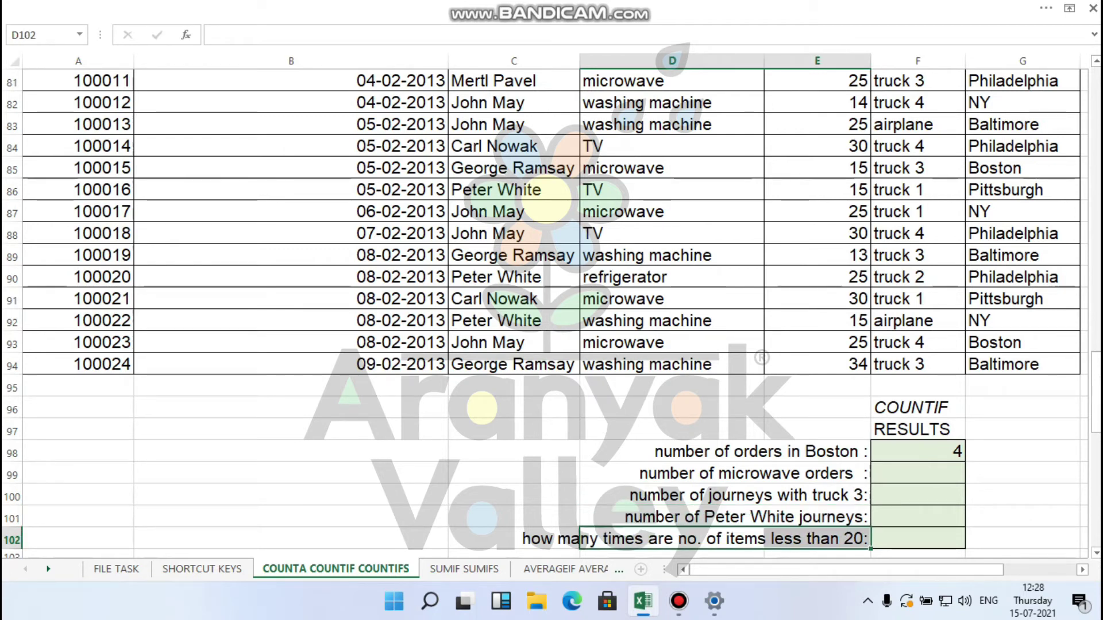
- Enter =COUNTIF(E71:E94,">20") in cell F102 beside the question on the number of items
click(917, 538)
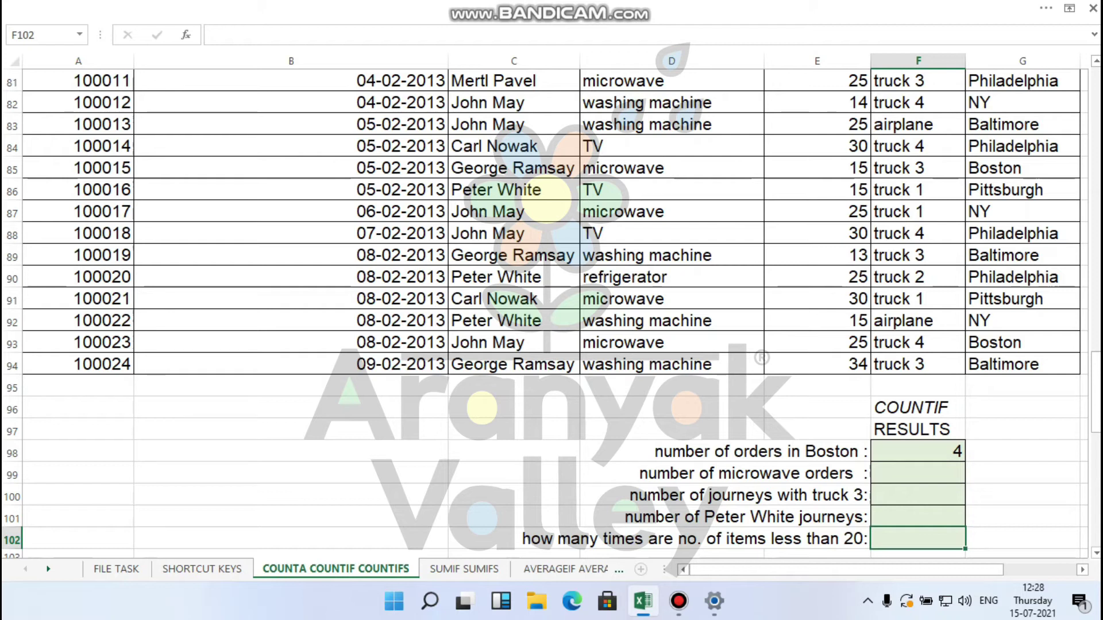
text(=c)
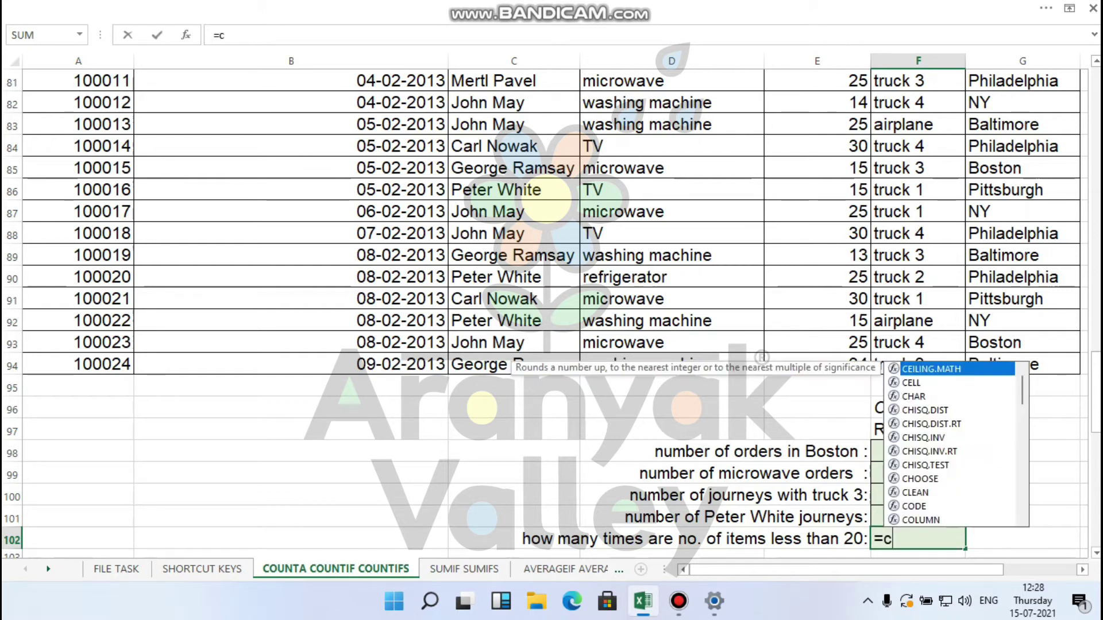
text(ountif)
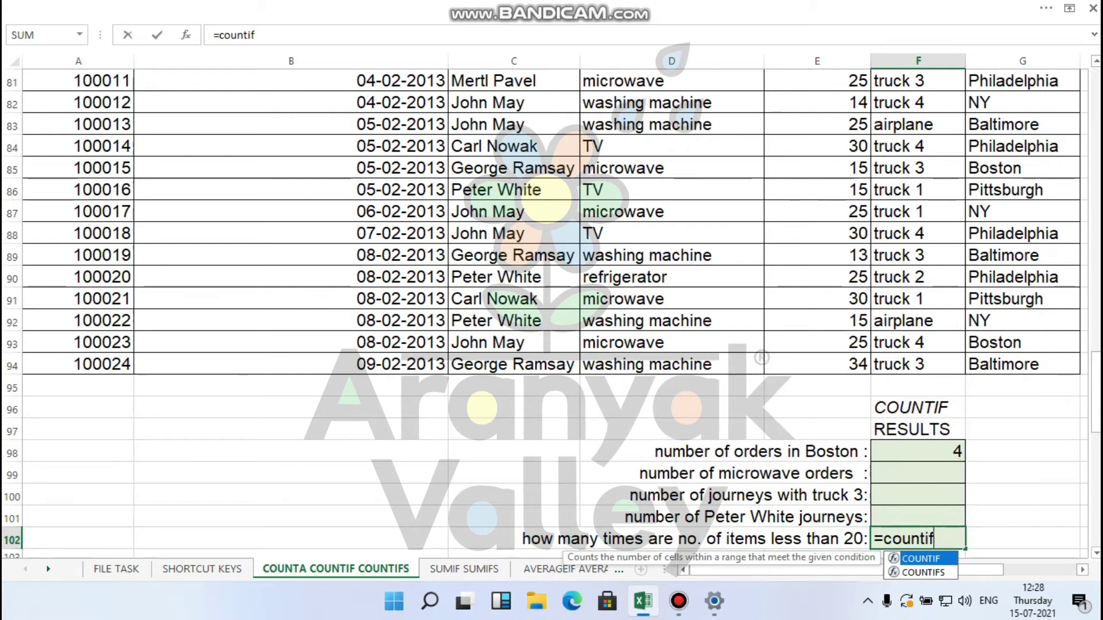
text(()
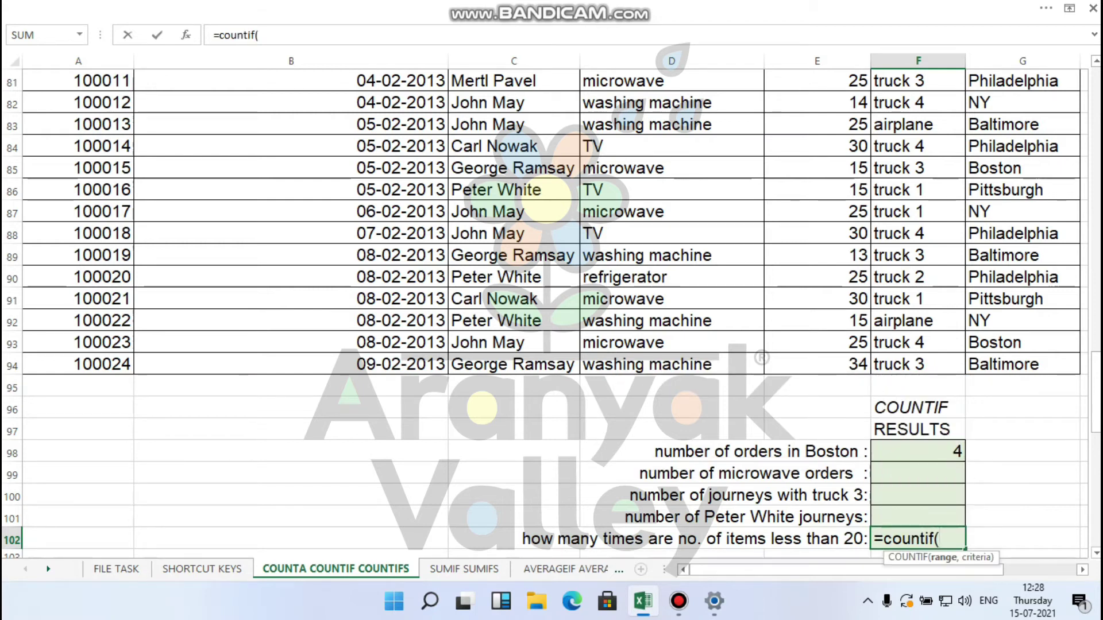
scroll(546, 313, up, 6)
scroll(546, 313, down, 2)
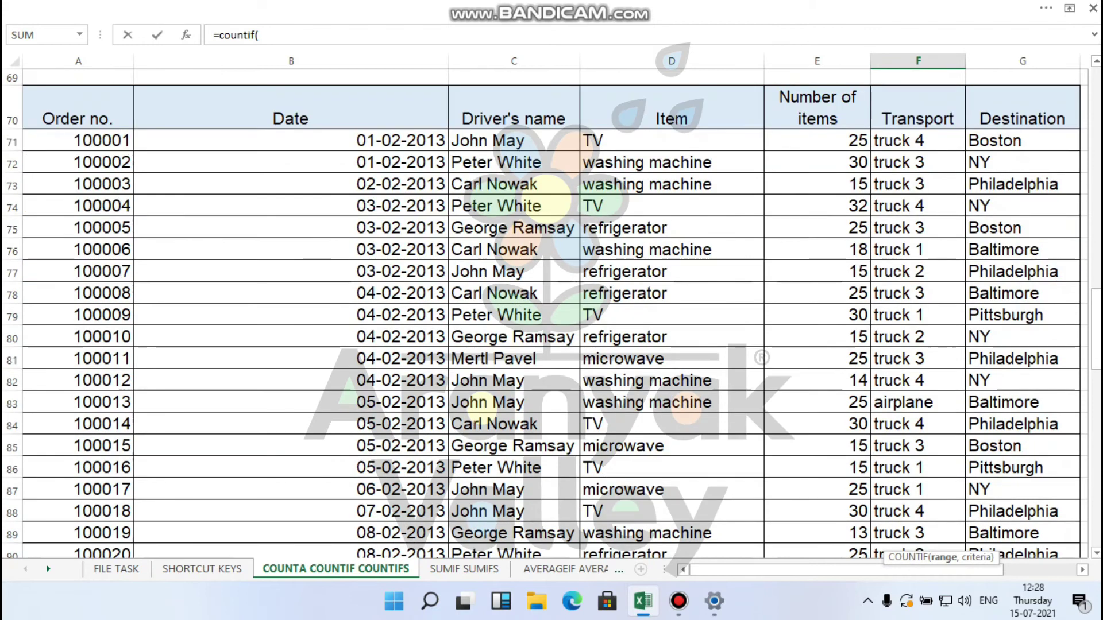
drag(816, 141, 817, 523)
text(,)
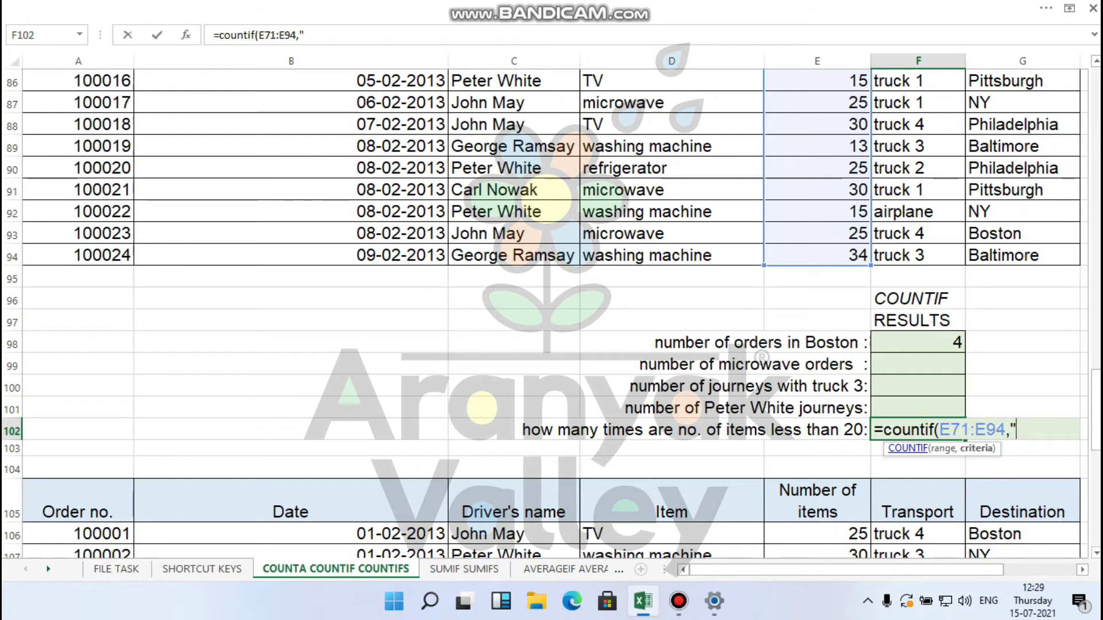
text(>20"))
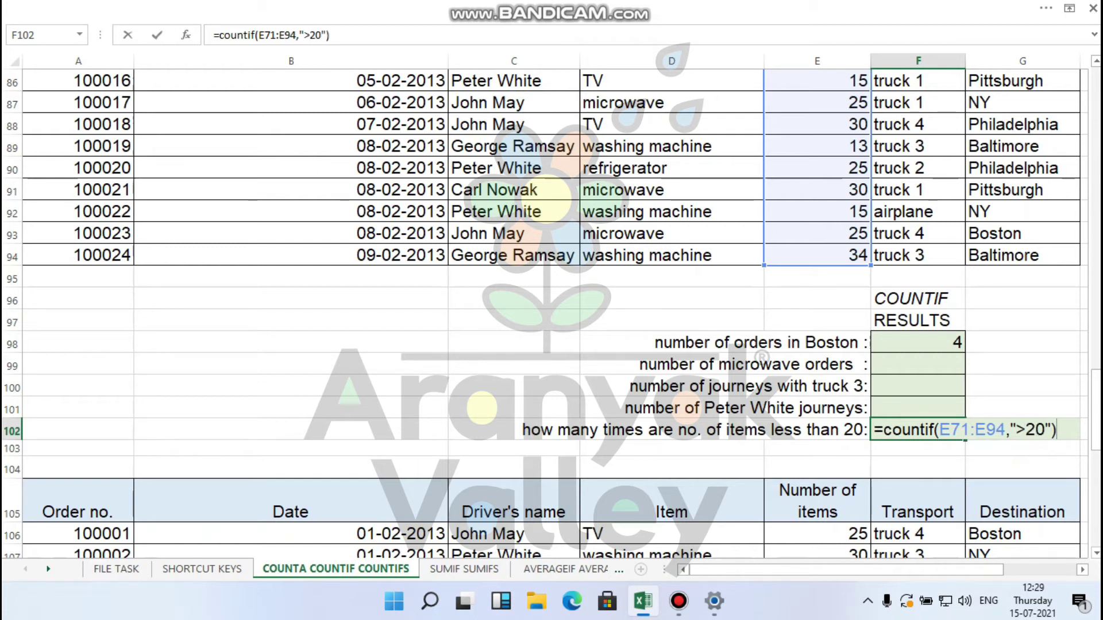
key(Return)
key(Up)
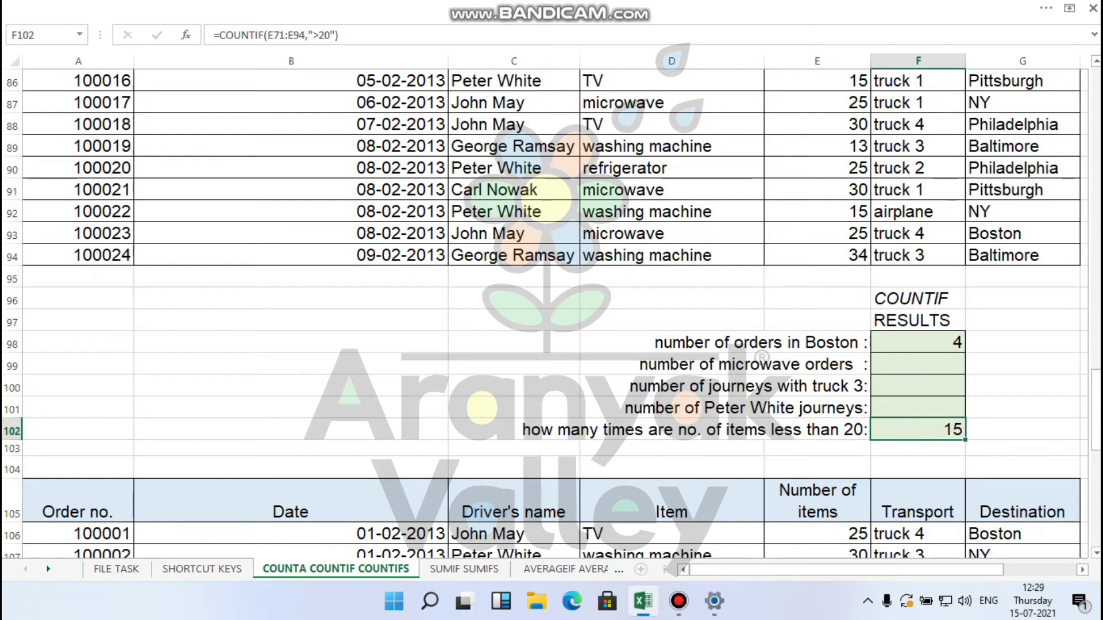
- Change the criterion of the formula in F102 to "<20" so it counts orders with fewer than 20 items
key(F2)
key(Left)
key(Left)
key(Left)
key(Left)
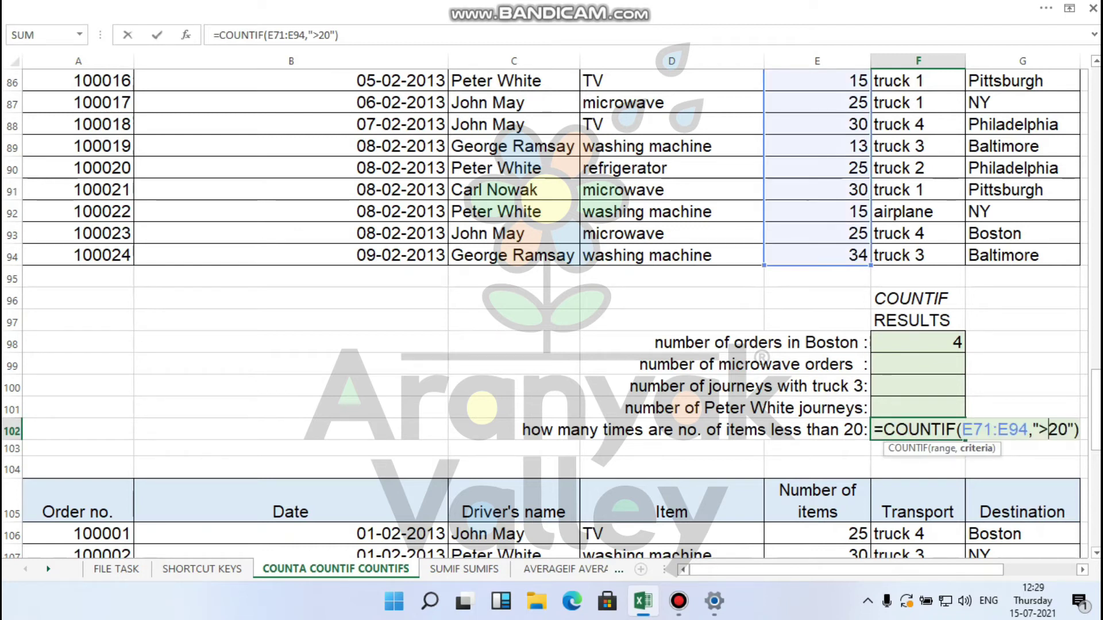
key(BackSpace)
text(<)
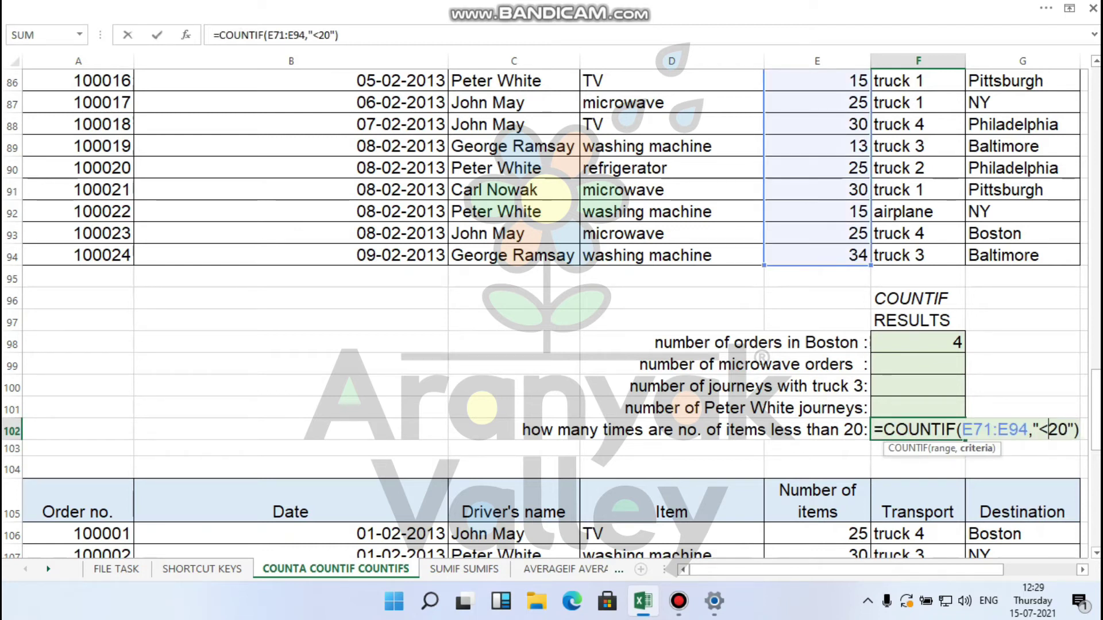
key(Return)
key(Up)
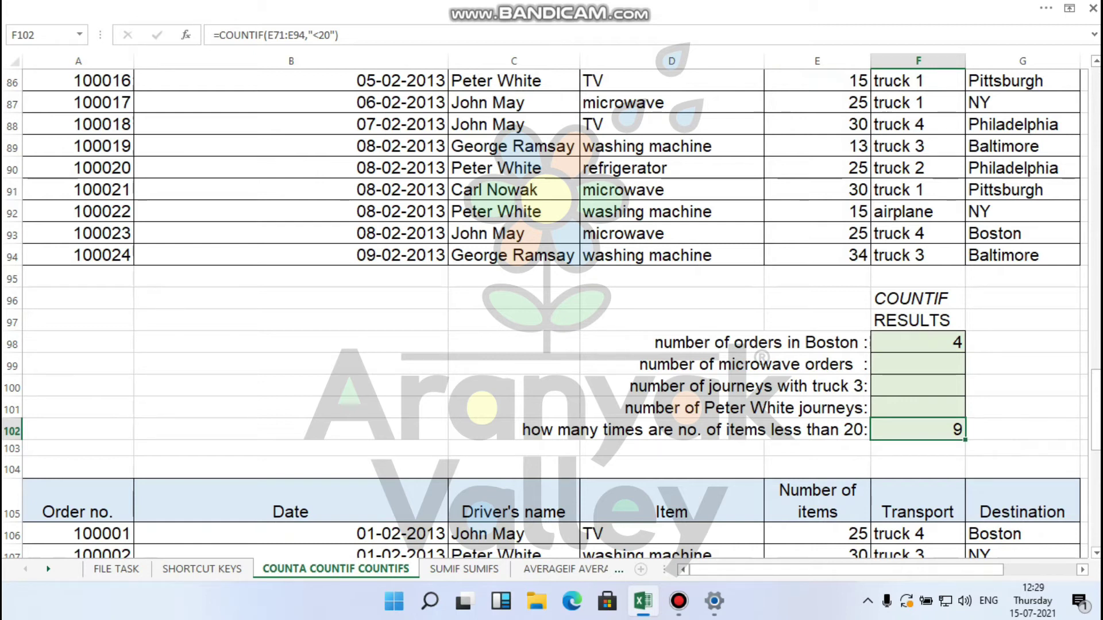
- Examine the COUNTIFS questions in rows 132 to 135 below the second orders table
scroll(552, 314, up, 7)
scroll(552, 314, down, 11)
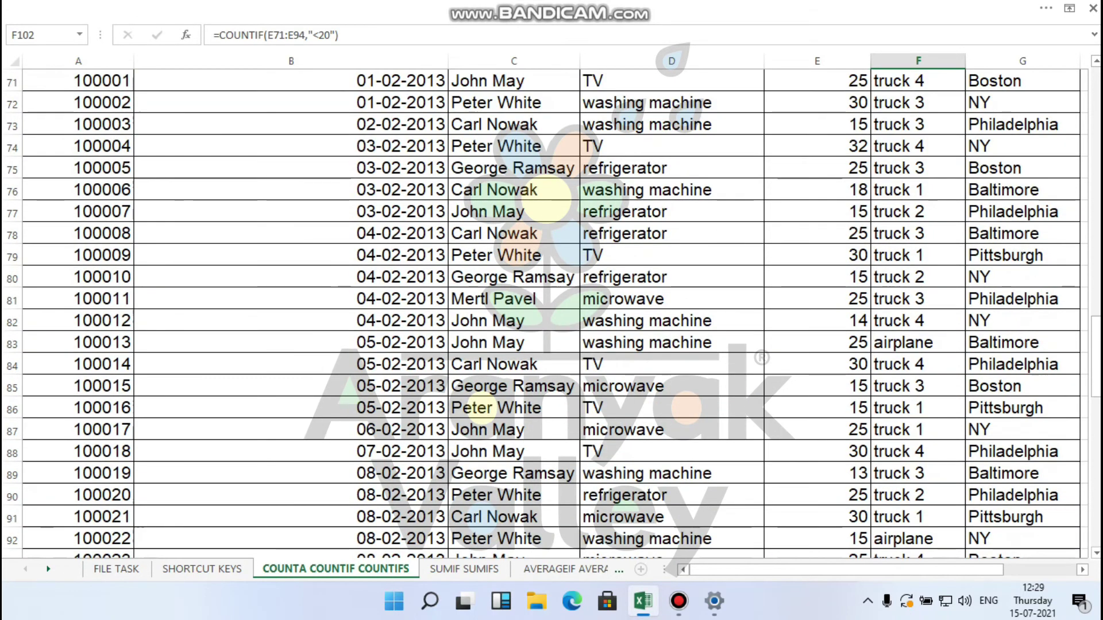
scroll(552, 314, down, 5)
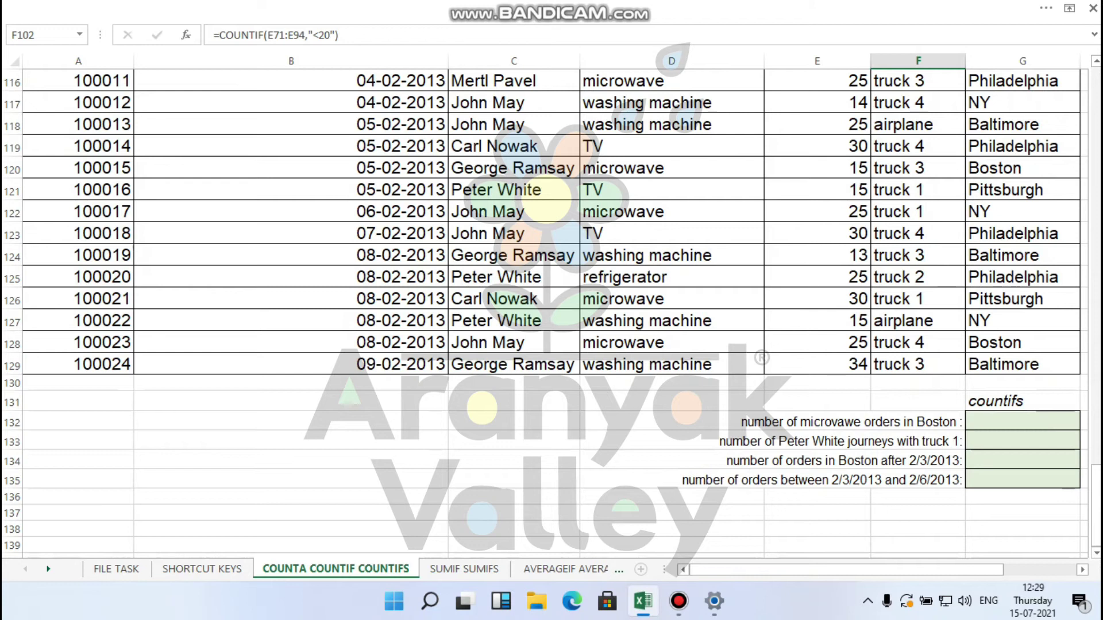
click(817, 441)
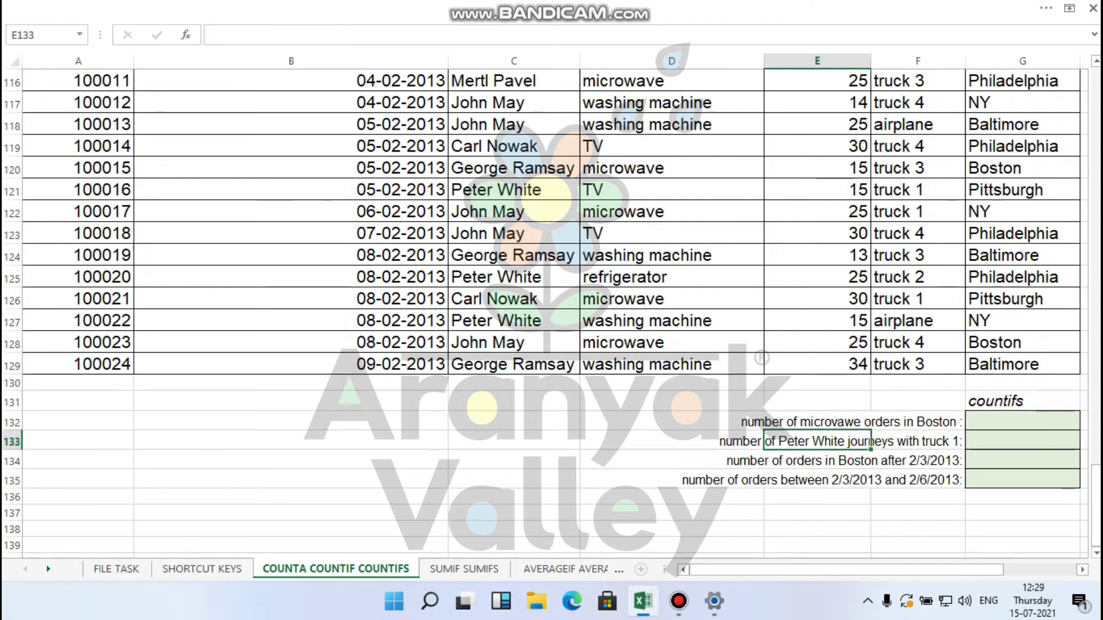
- Start a COUNTIFS formula in G132 with item range D106:D129 and D126 (microwave) as the first criterion
click(1022, 421)
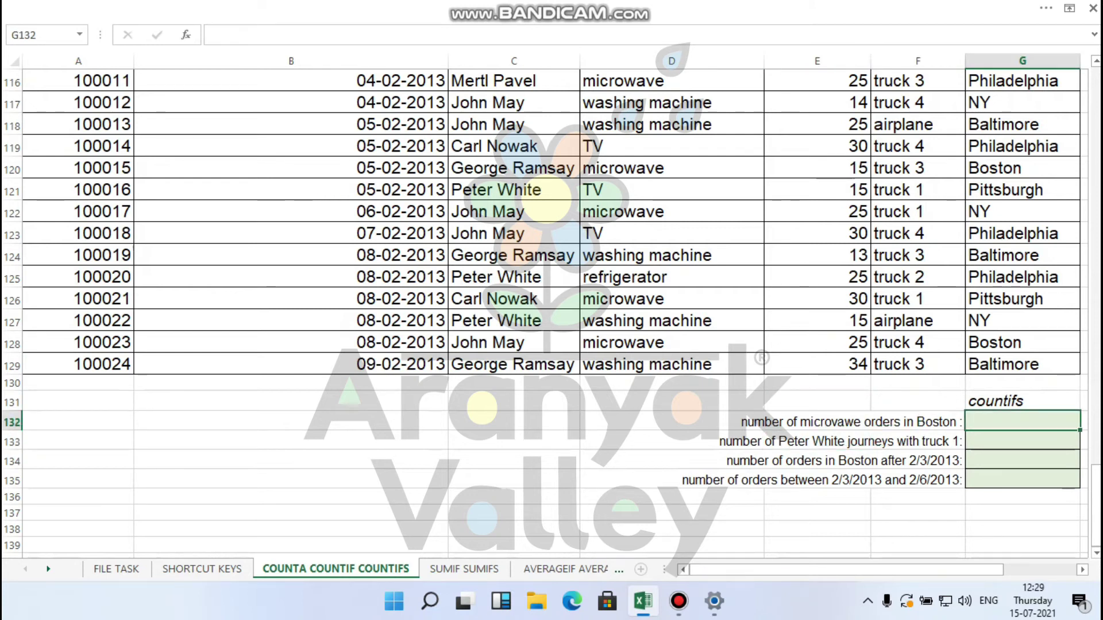
text(=c)
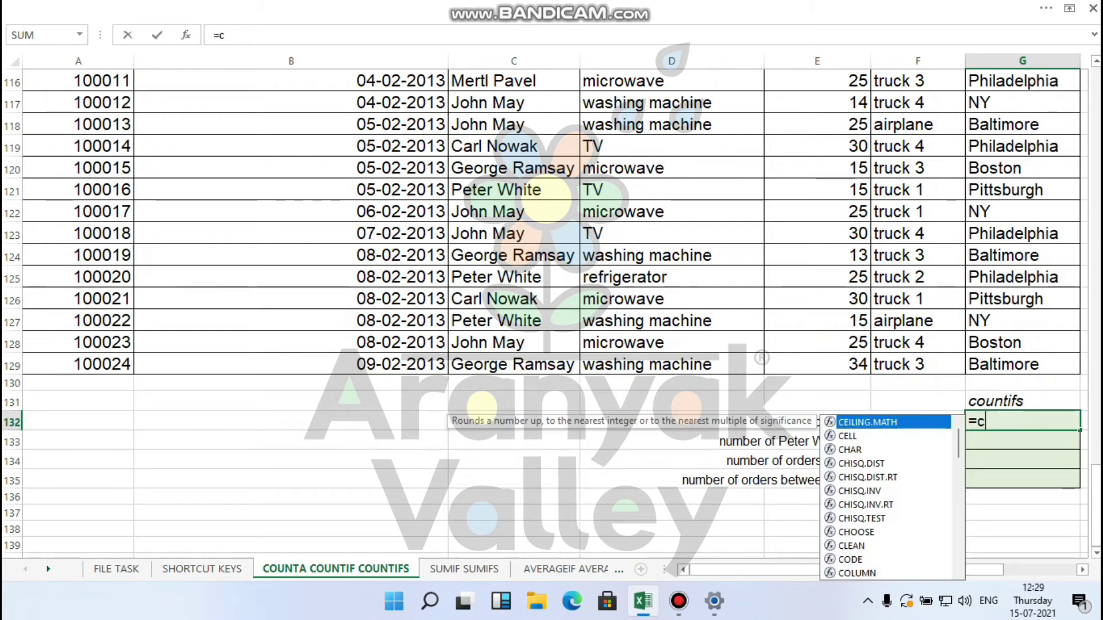
text(ounti)
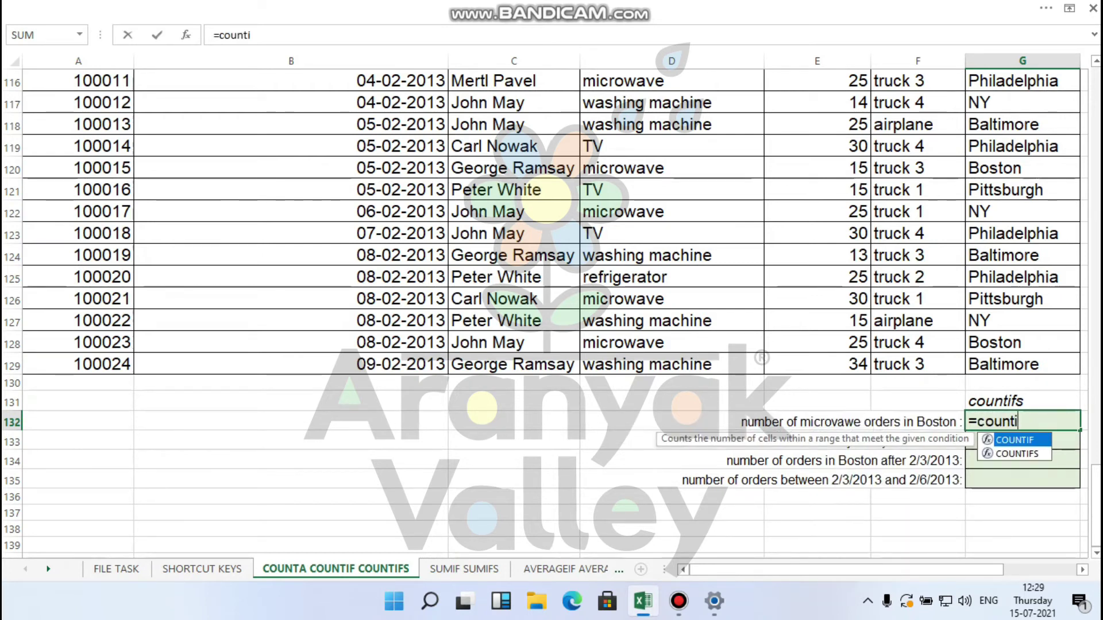
text(fs)
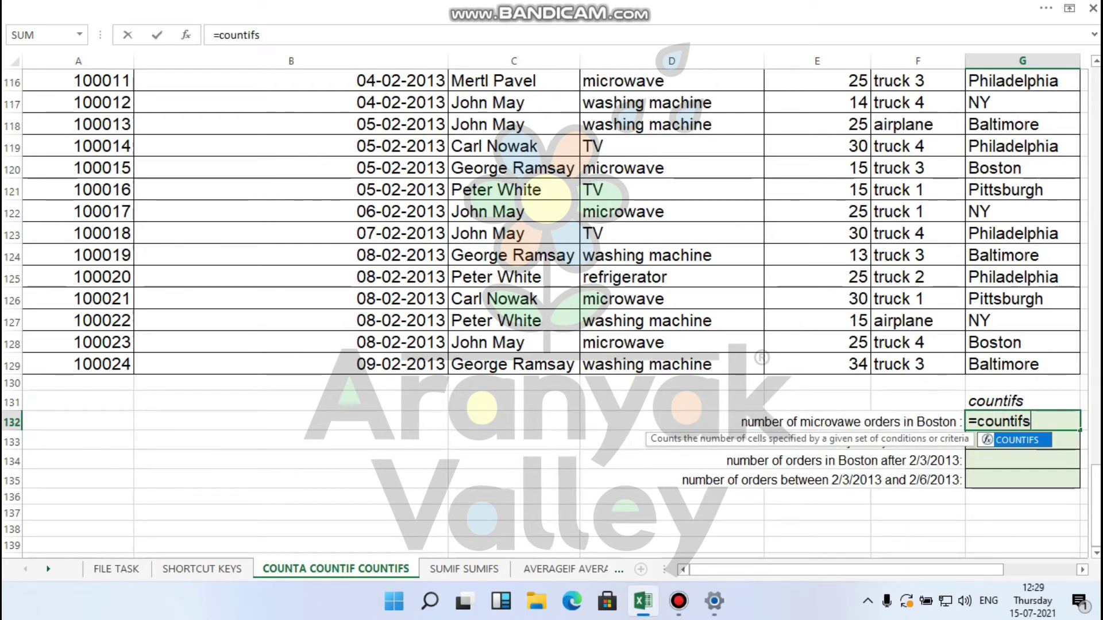
text(()
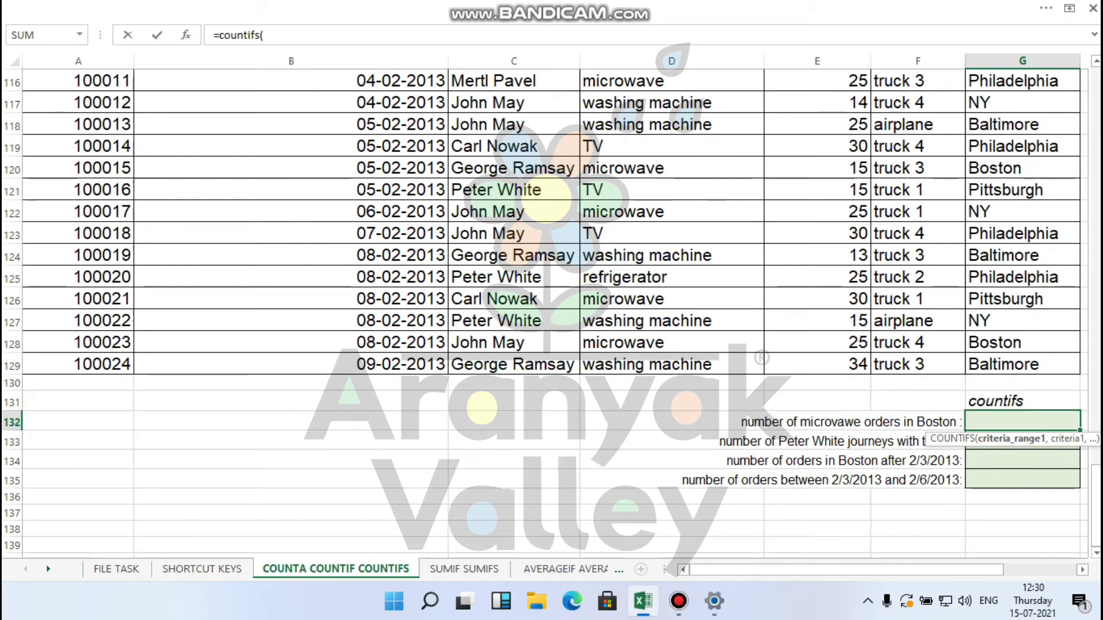
scroll(546, 314, up, 7)
drag(632, 337, 666, 517)
text(,)
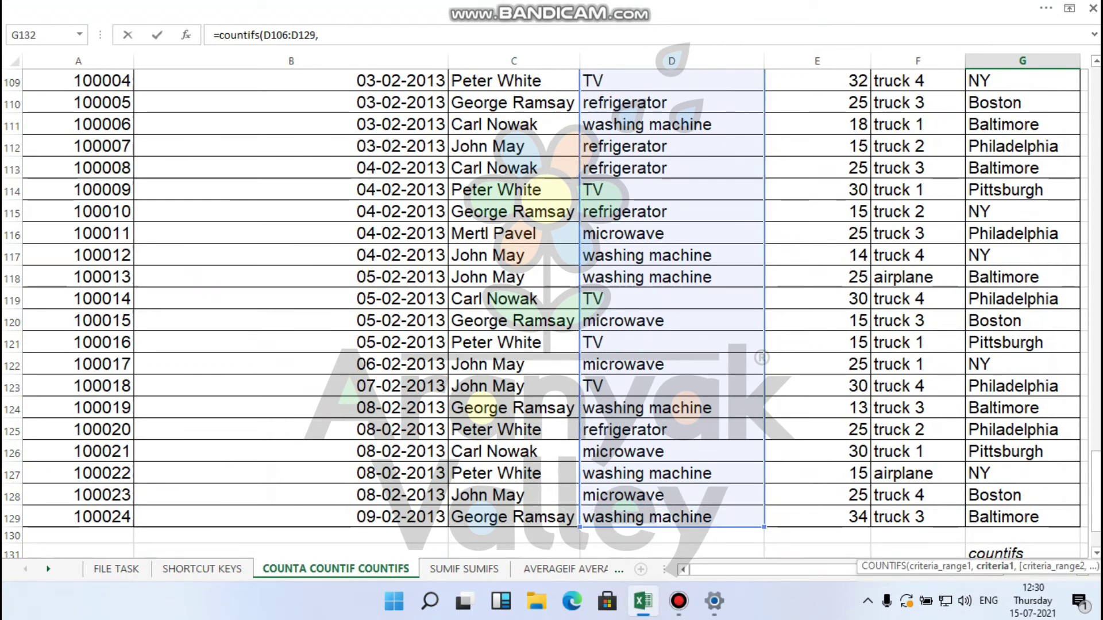
click(666, 452)
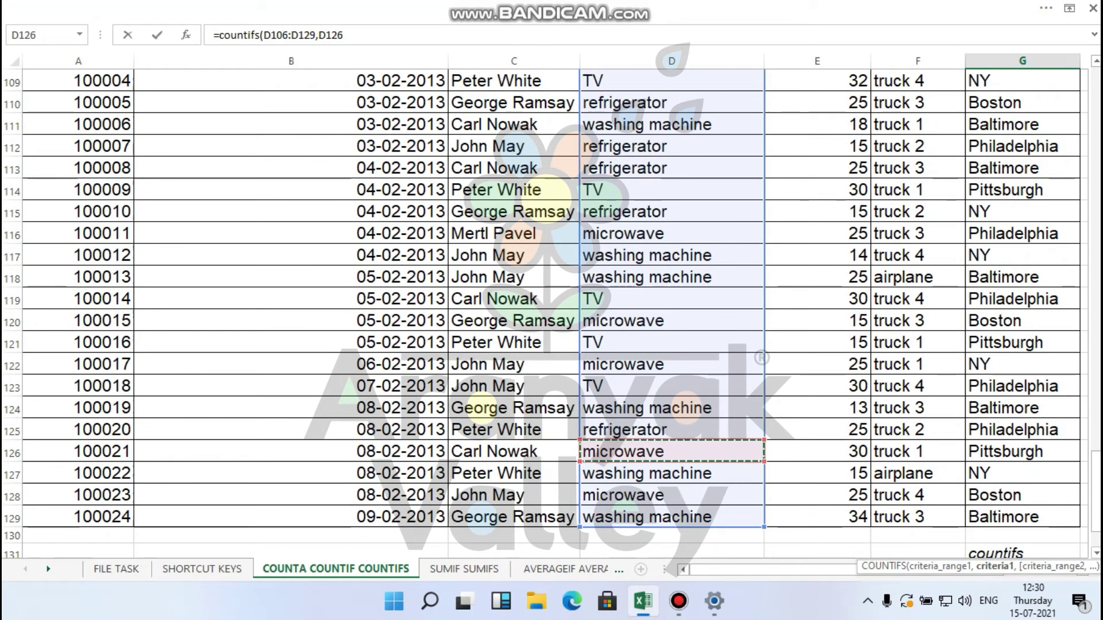
text(,)
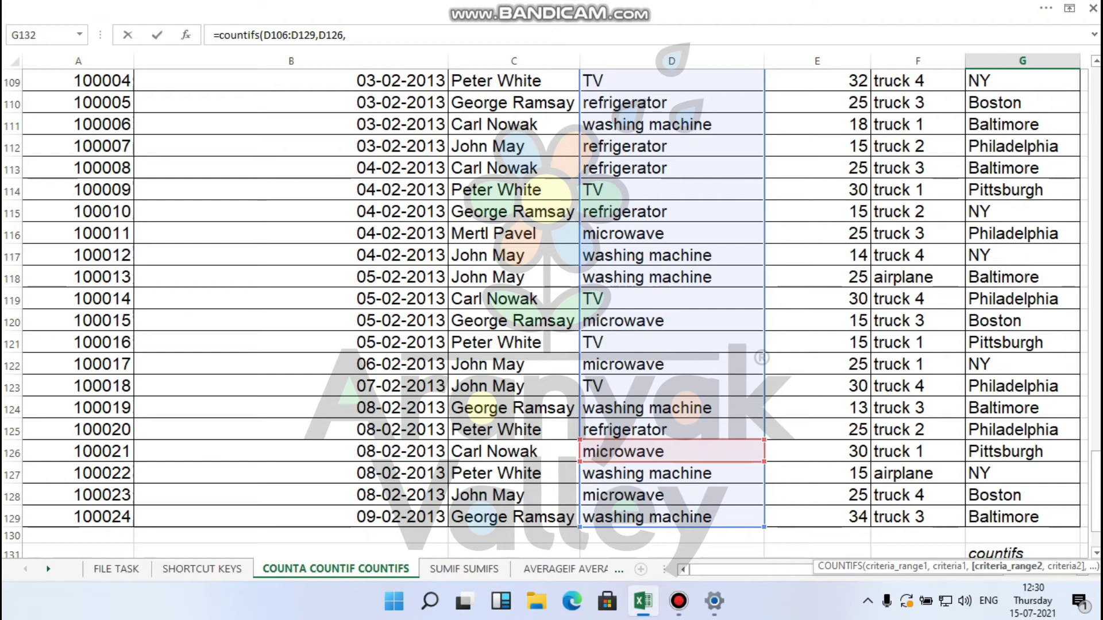
- Complete the COUNTIFS formula in G132 with destination range G106:G129 and G128 (Boston) as the second criterion
scroll(552, 313, down, 2)
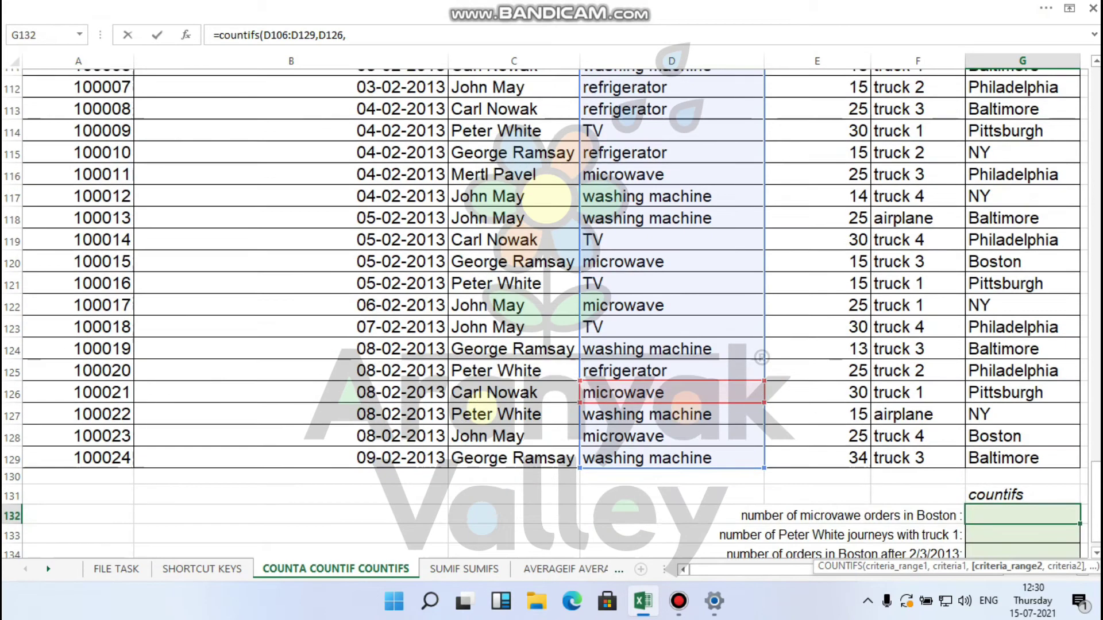
scroll(551, 314, up, 5)
drag(1023, 229, 1034, 500)
drag(1060, 531, 1060, 498)
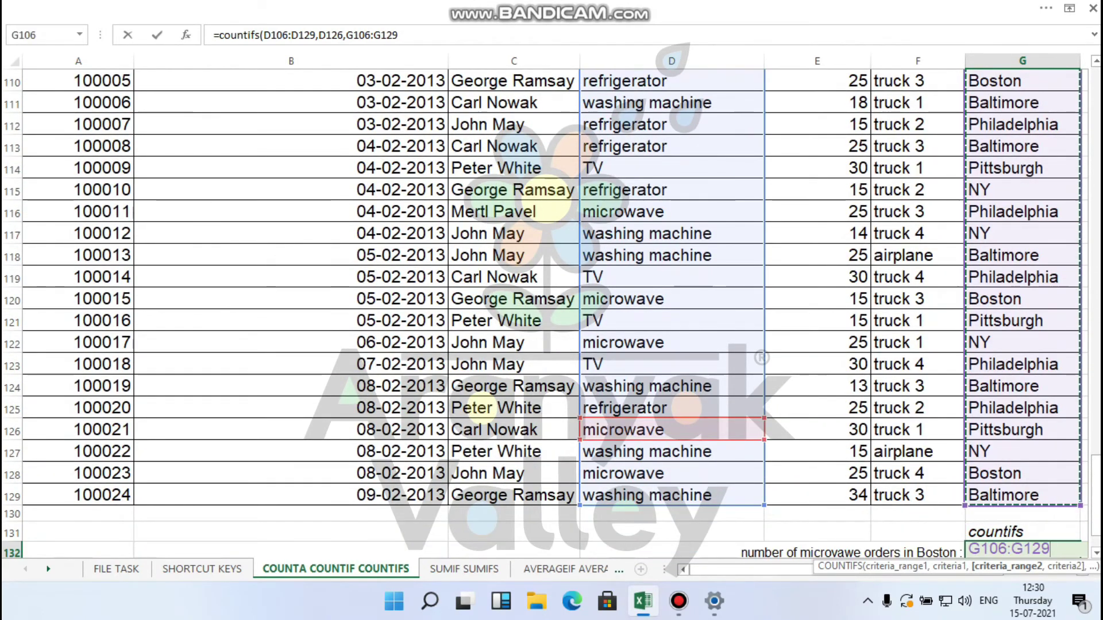
text(,)
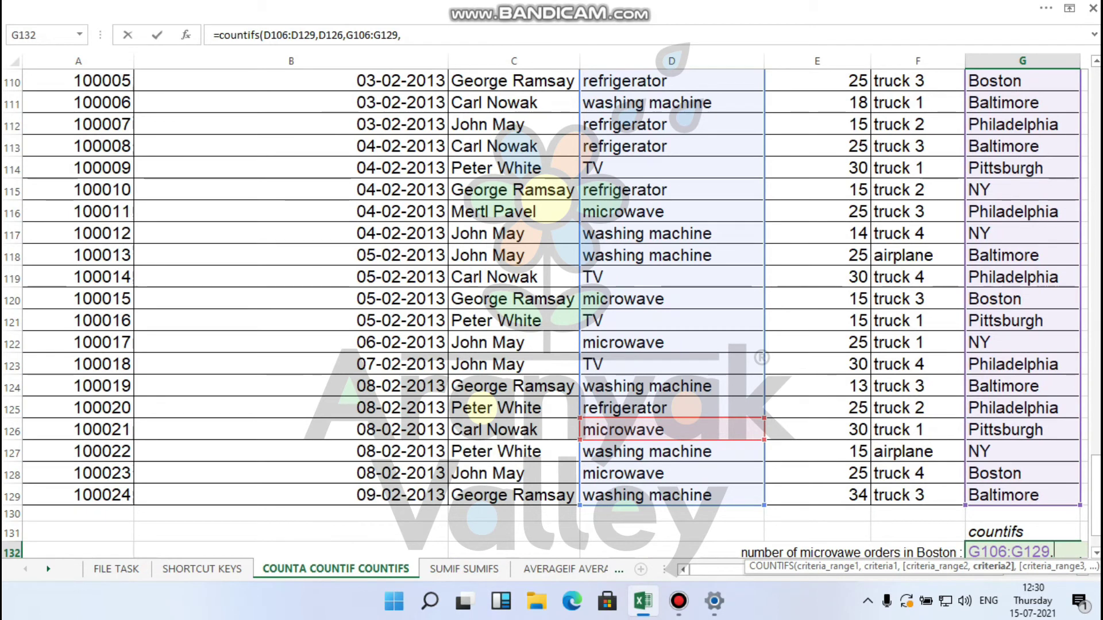
click(1060, 473)
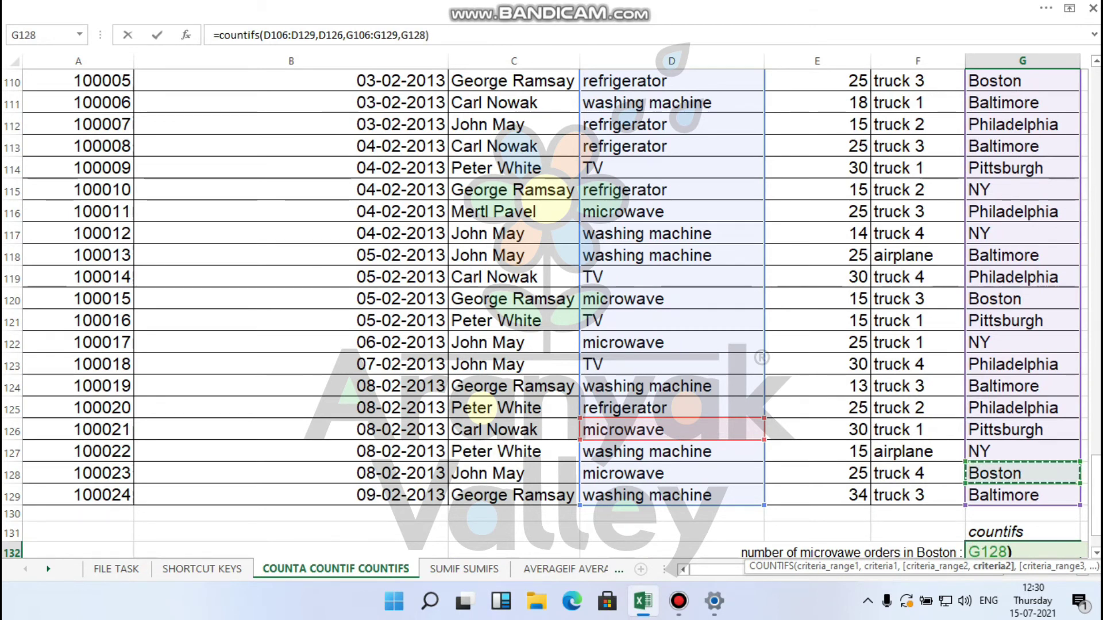
key(Return)
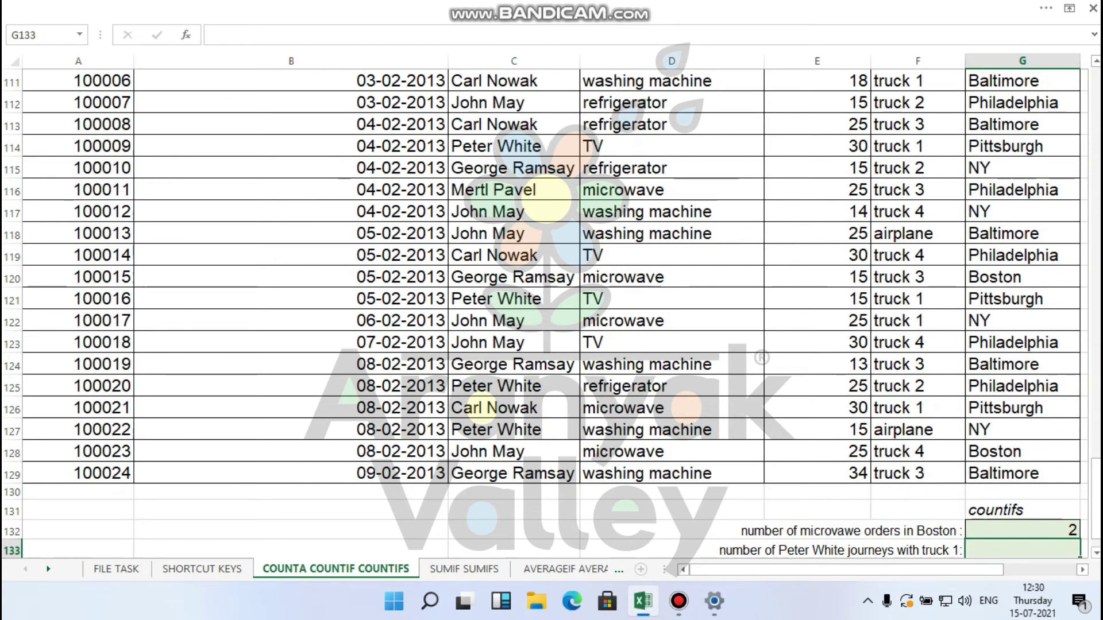
- Start a COUNTIFS formula in G134 with destination range G106:G129 and G128 (Boston) as the first criterion
scroll(551, 314, down, 2)
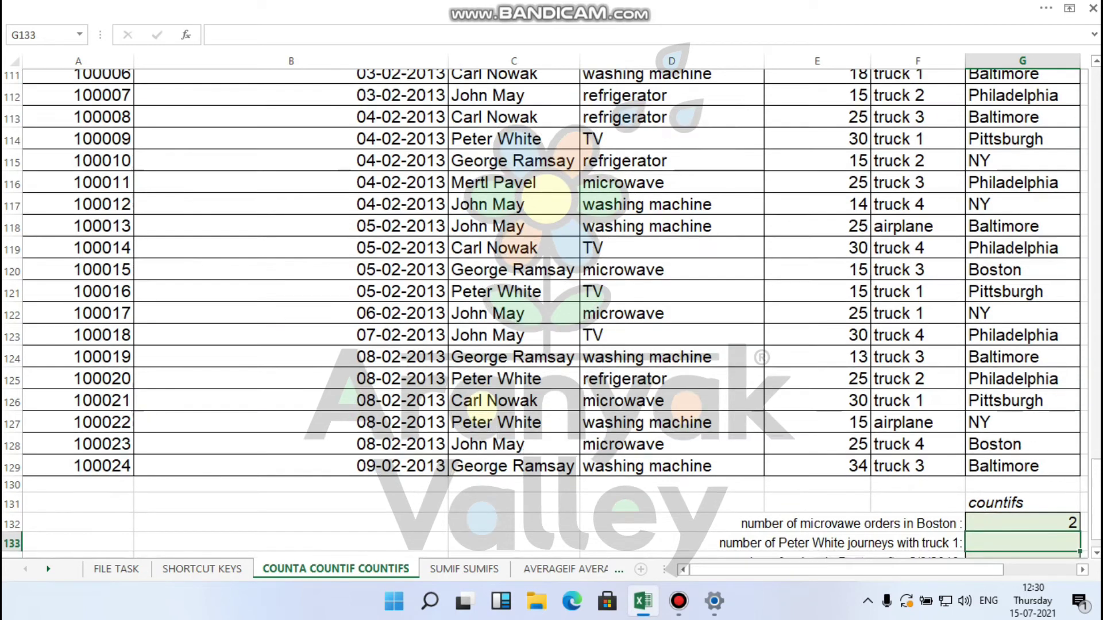
scroll(552, 314, up, 5)
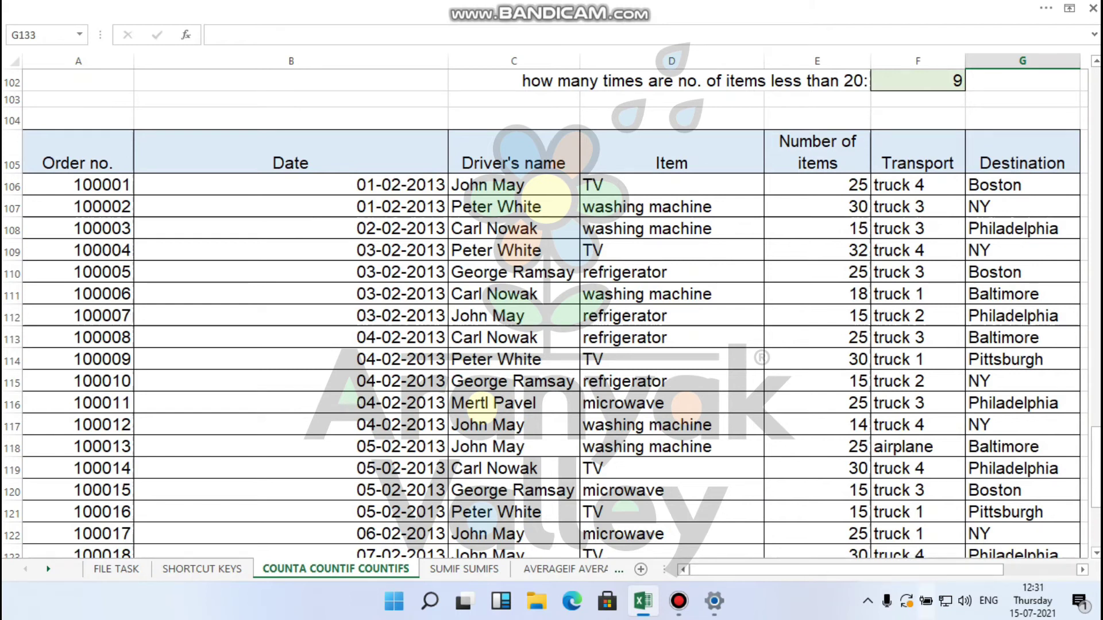
scroll(552, 314, down, 1)
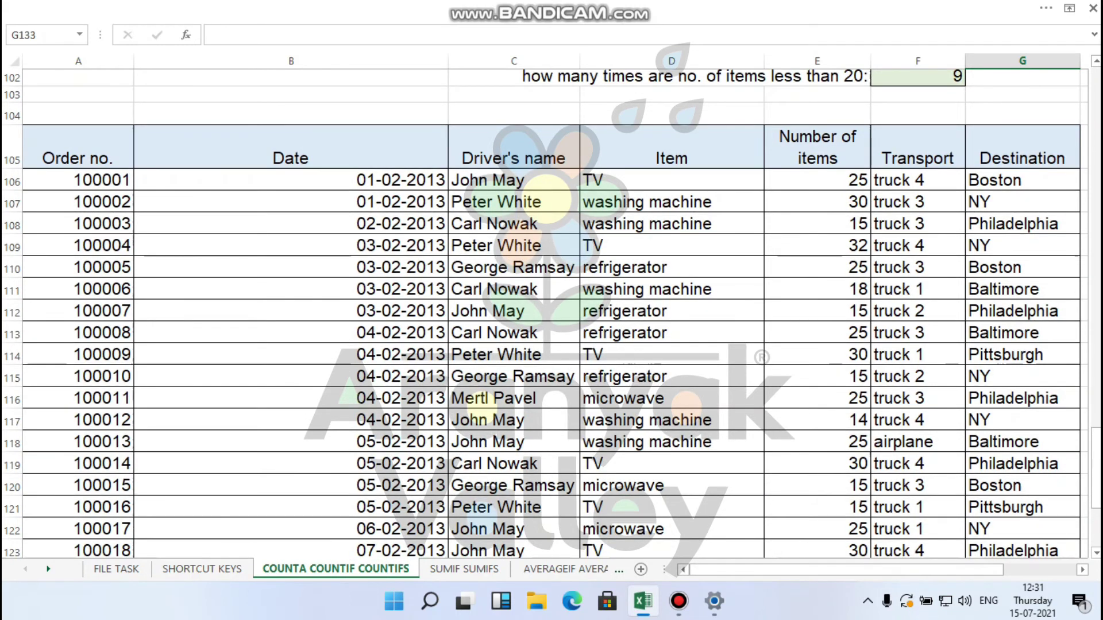
scroll(761, 357, down, 6)
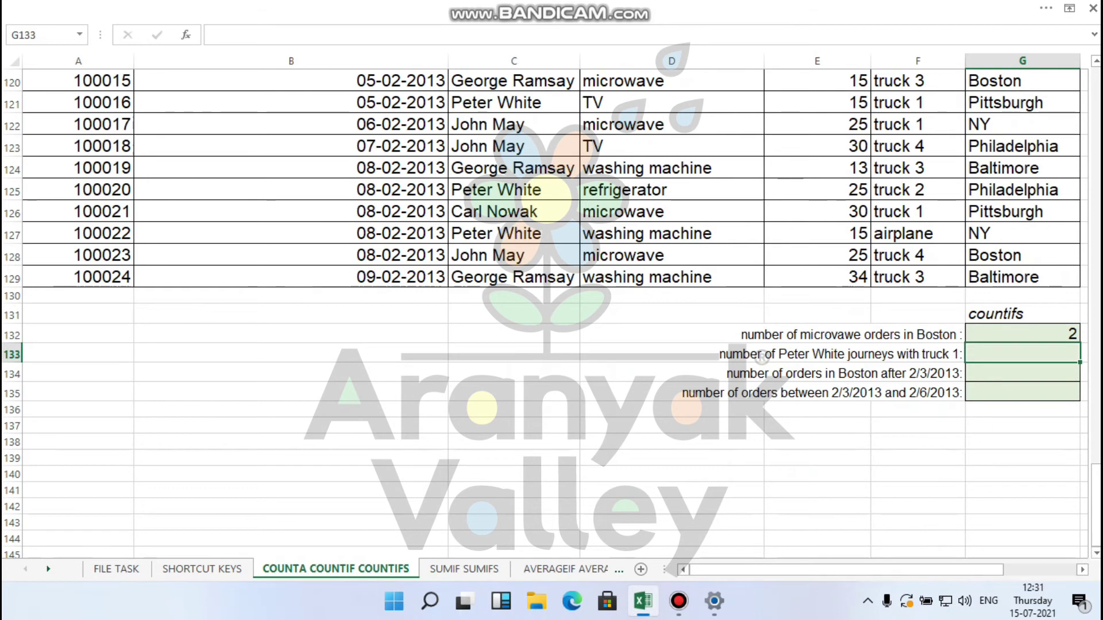
key(Down)
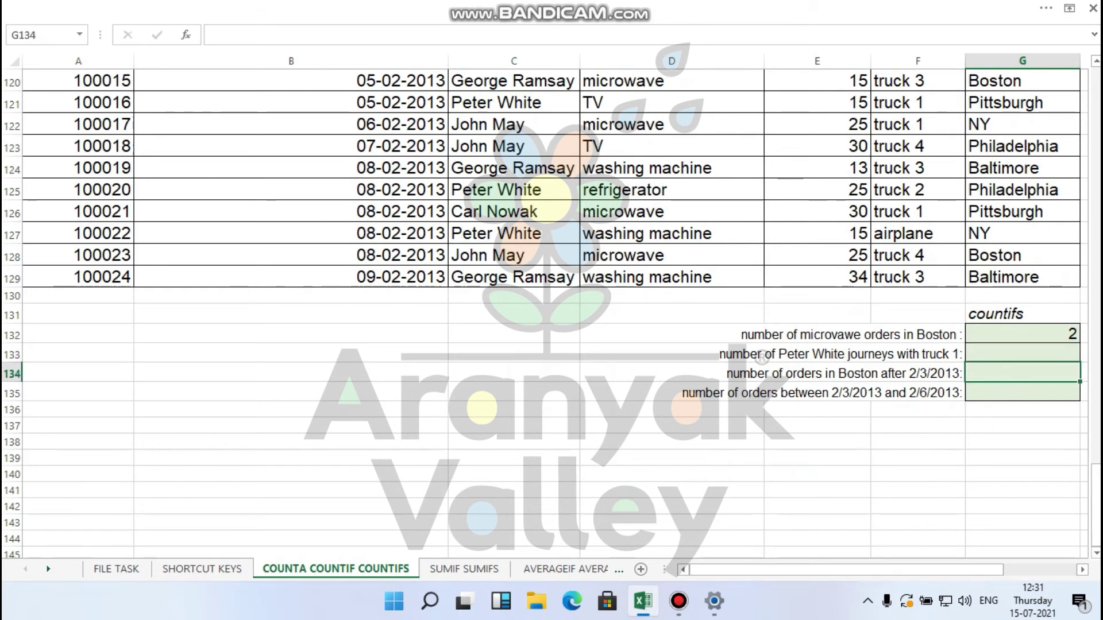
text(=c)
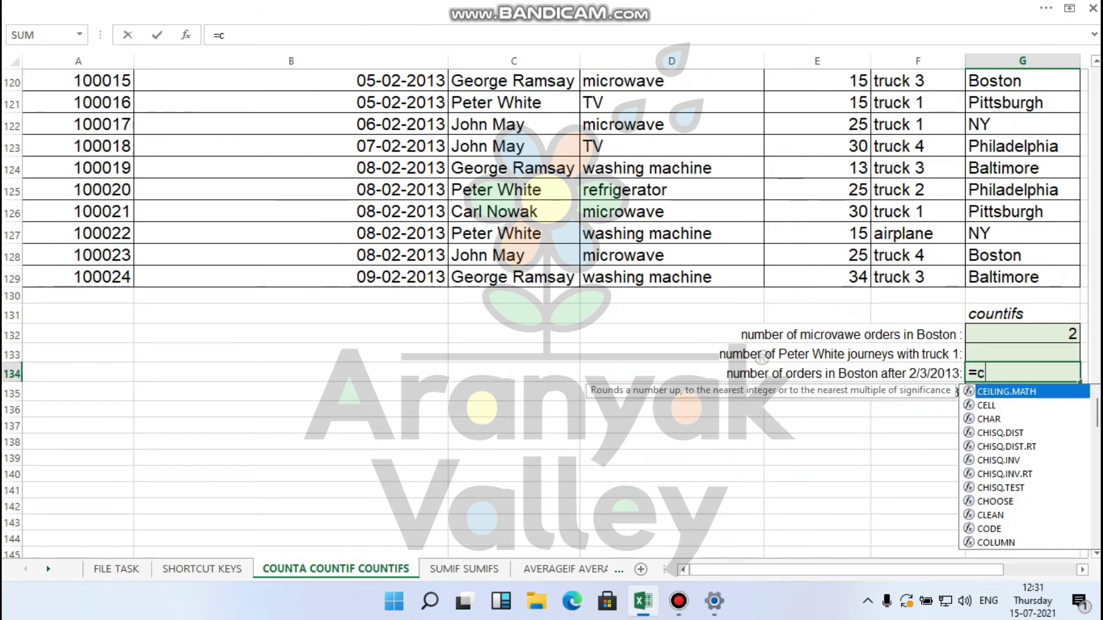
text(ountifs)
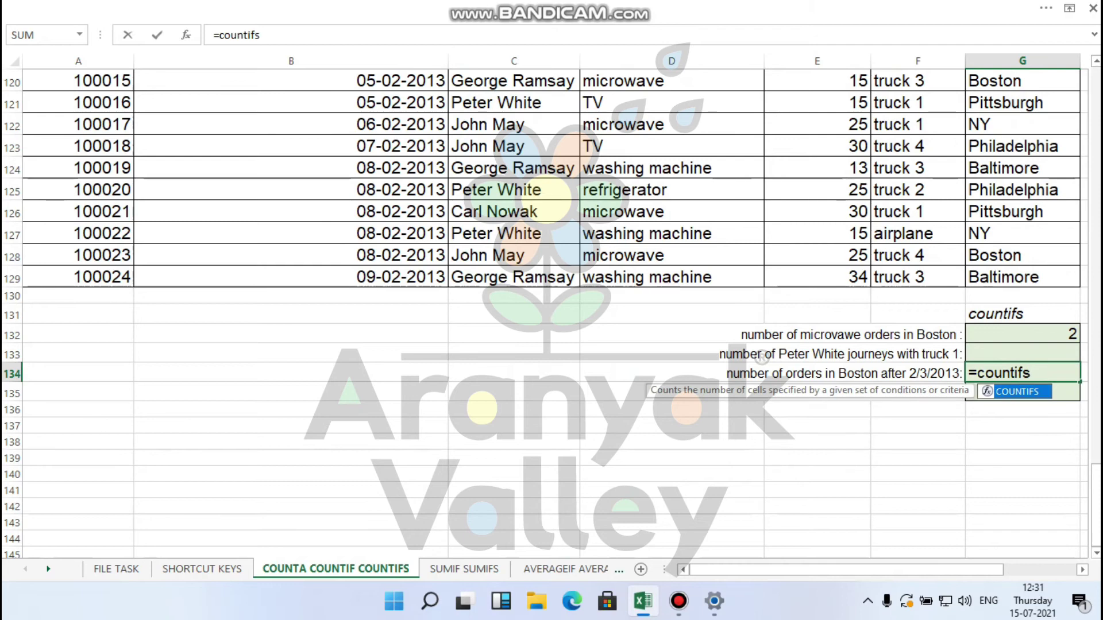
text(()
scroll(545, 310, up, 6)
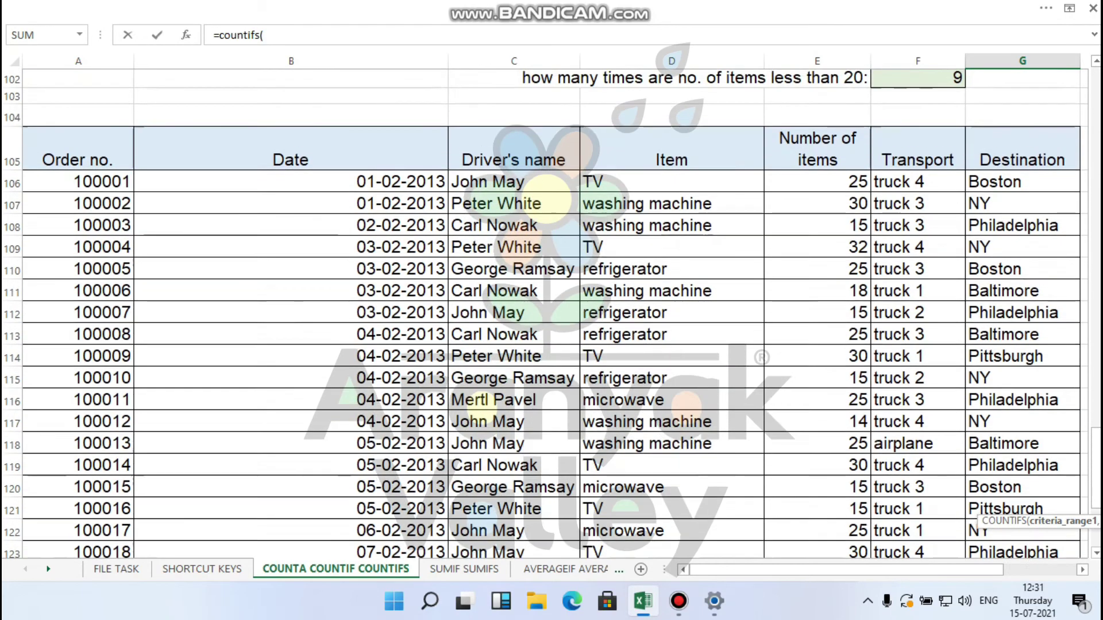
drag(1022, 181, 1028, 454)
text(,)
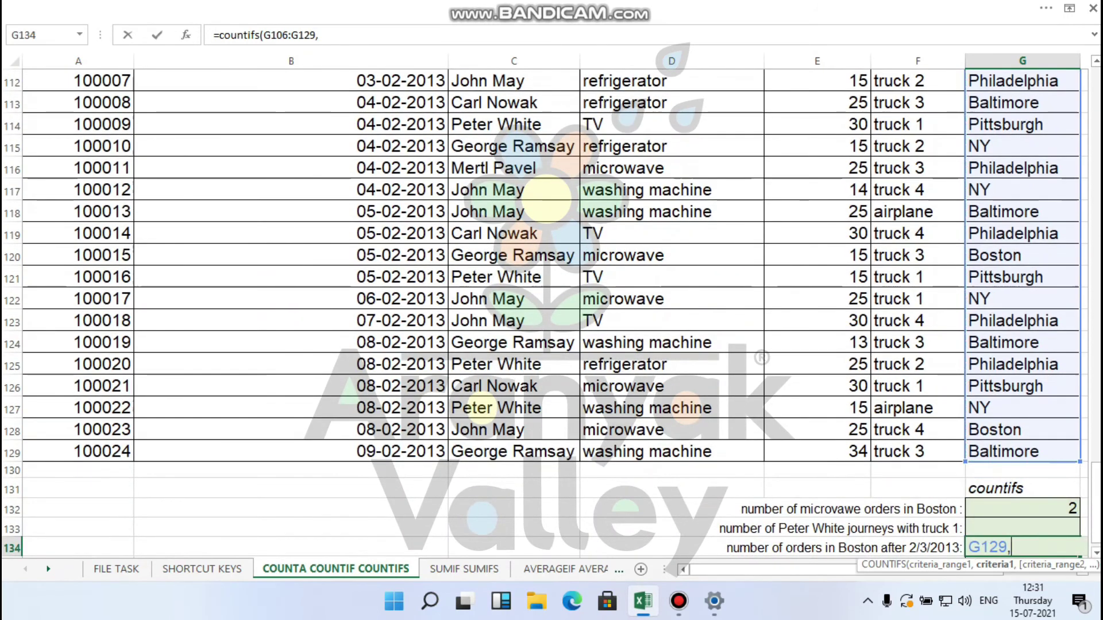
click(1022, 429)
text(,)
scroll(551, 310, down, 2)
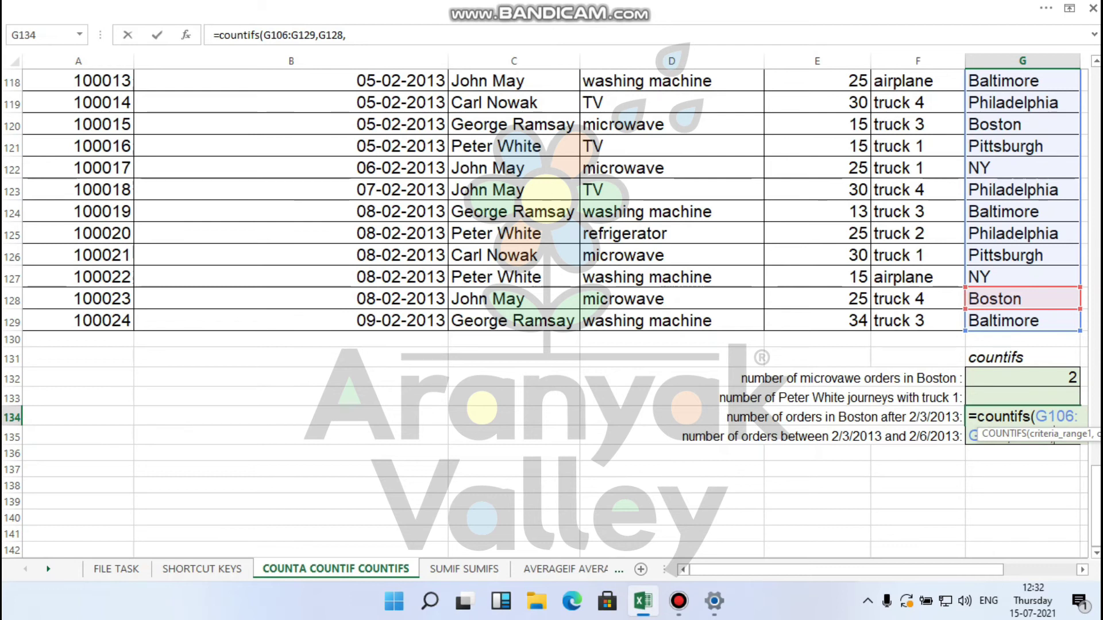
scroll(544, 310, down, 1)
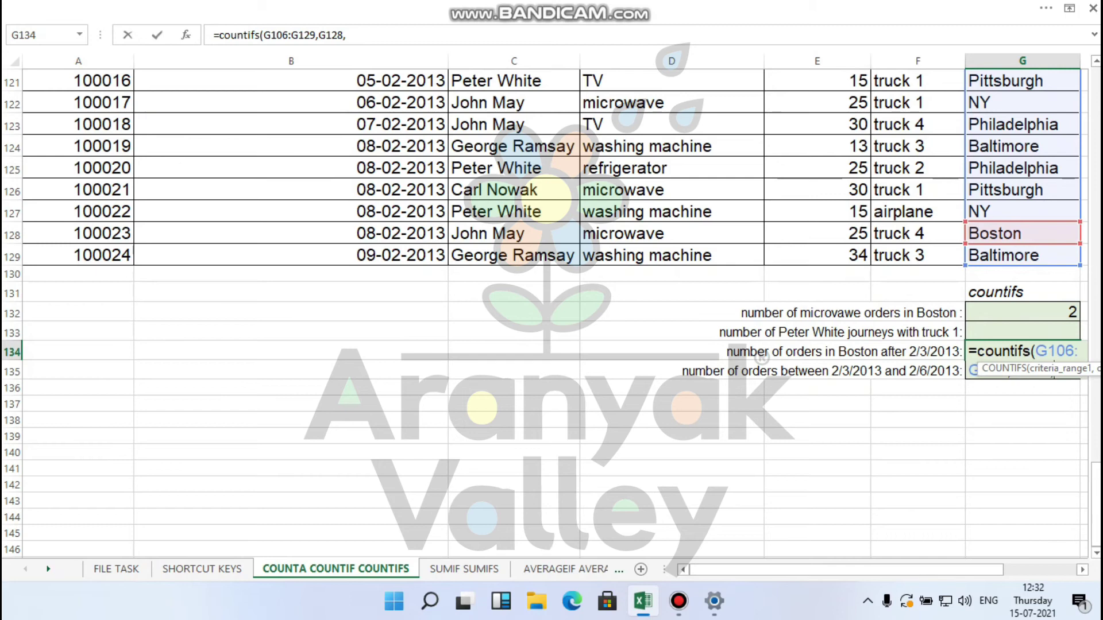
scroll(552, 310, up, 8)
drag(291, 291, 402, 539)
scroll(402, 539, down, 5)
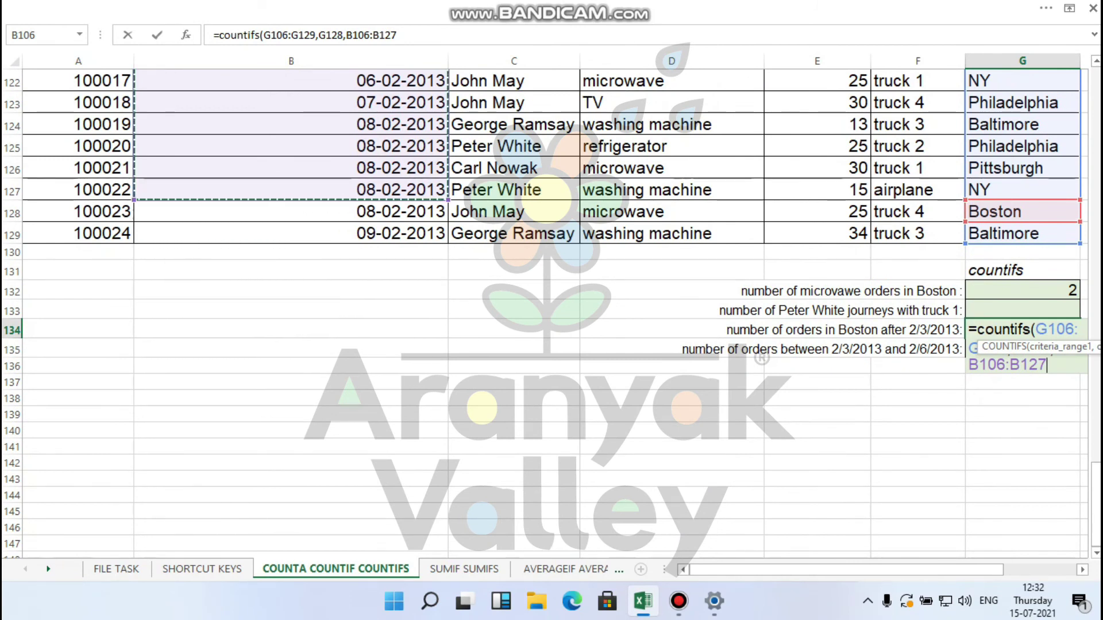
- Complete the COUNTIFS formula in G134 with date range B106:B129 and the criterion ">03-02-2013"
scroll(552, 313, up, 7)
click(290, 207)
drag(291, 207, 291, 520)
scroll(551, 310, down, 3)
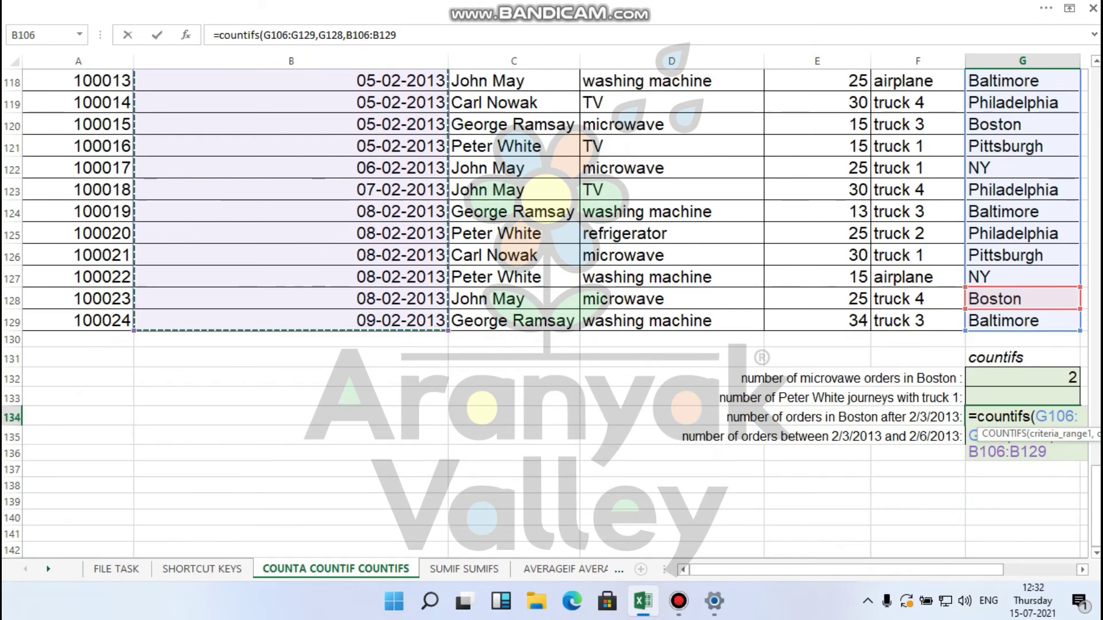
text(,)
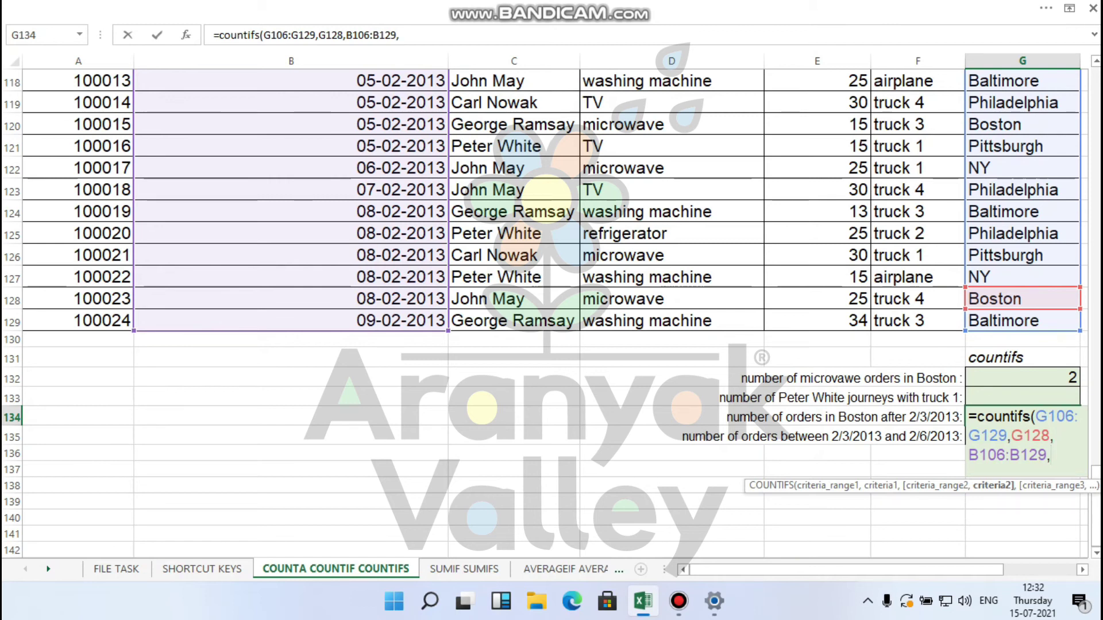
text(">)
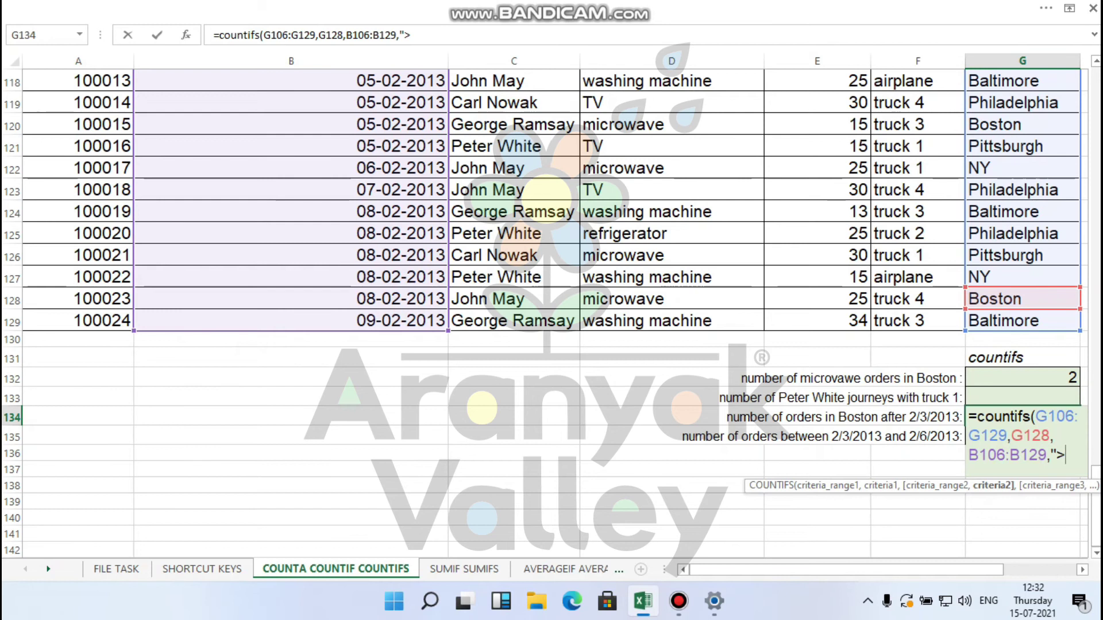
text(03-02-2013)
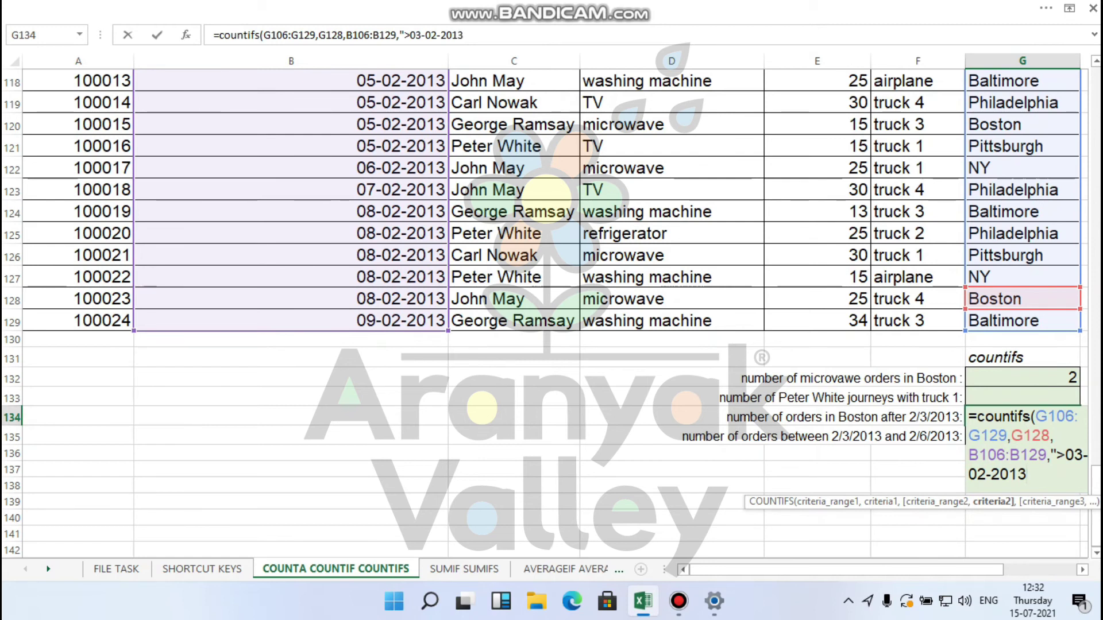
text("))
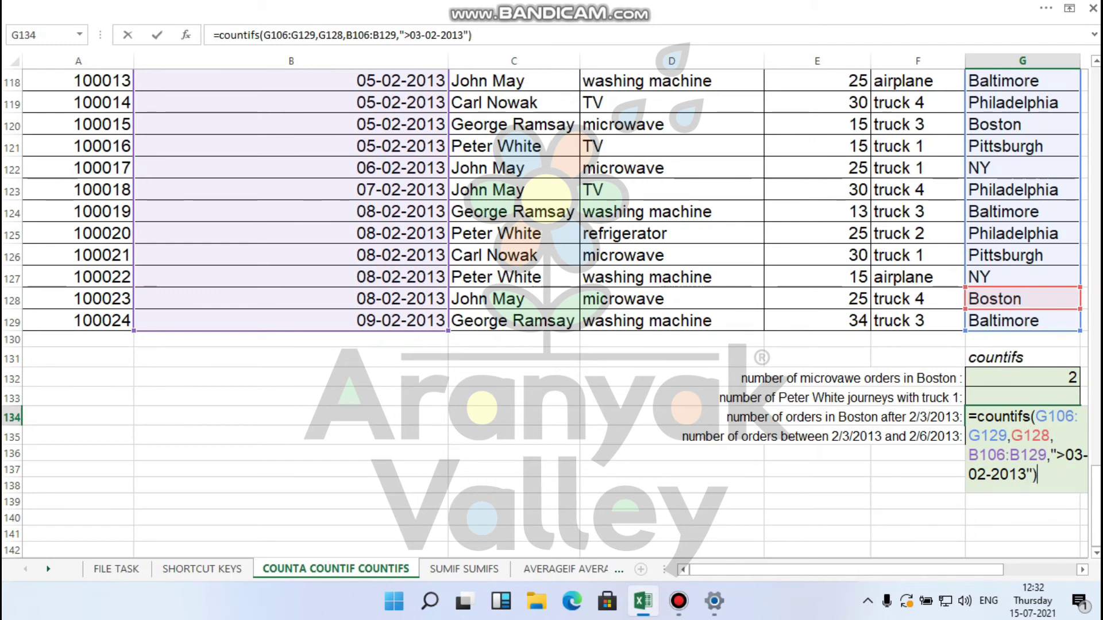
key(Return)
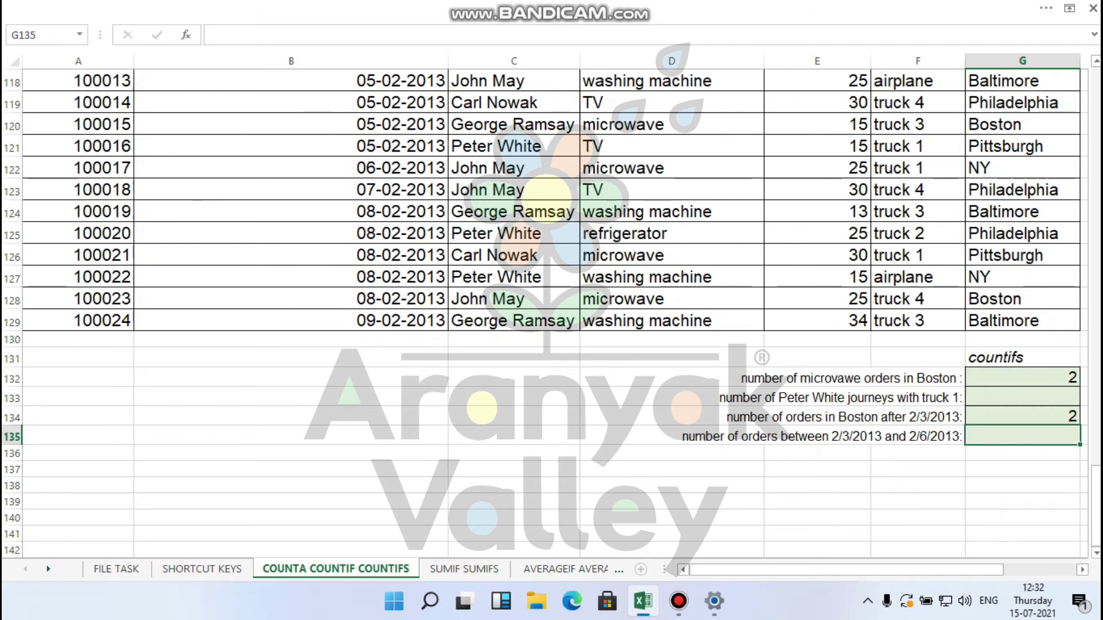
- Start a COUNTIFS formula in G135 with date range B106:B129 and ">03-02-2013" as the first criterion
text(=c)
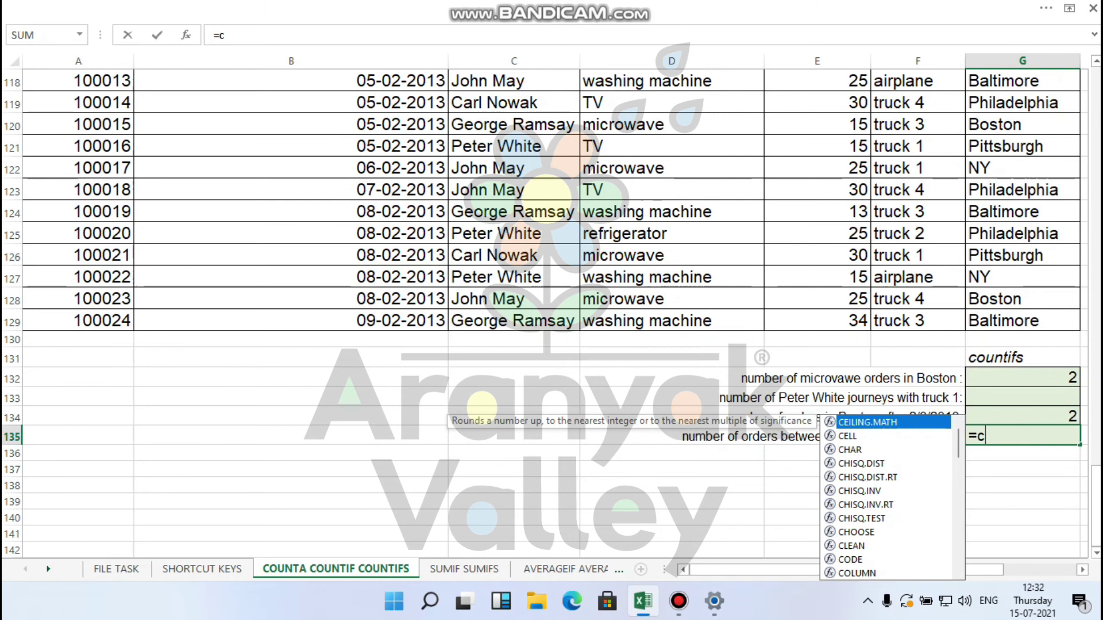
text(ountifs)
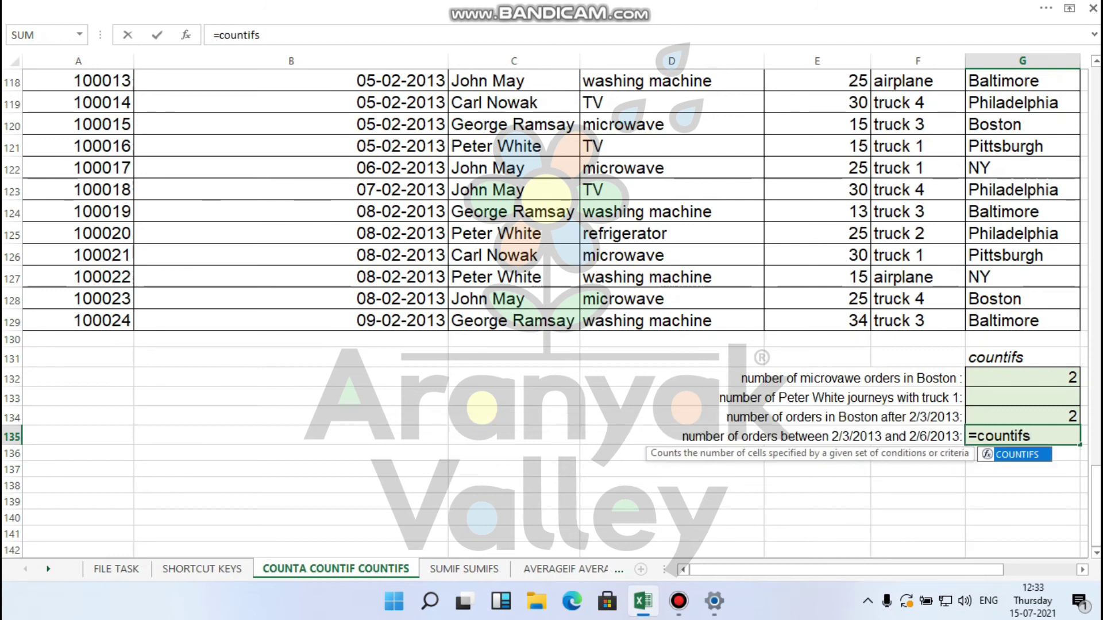
text(()
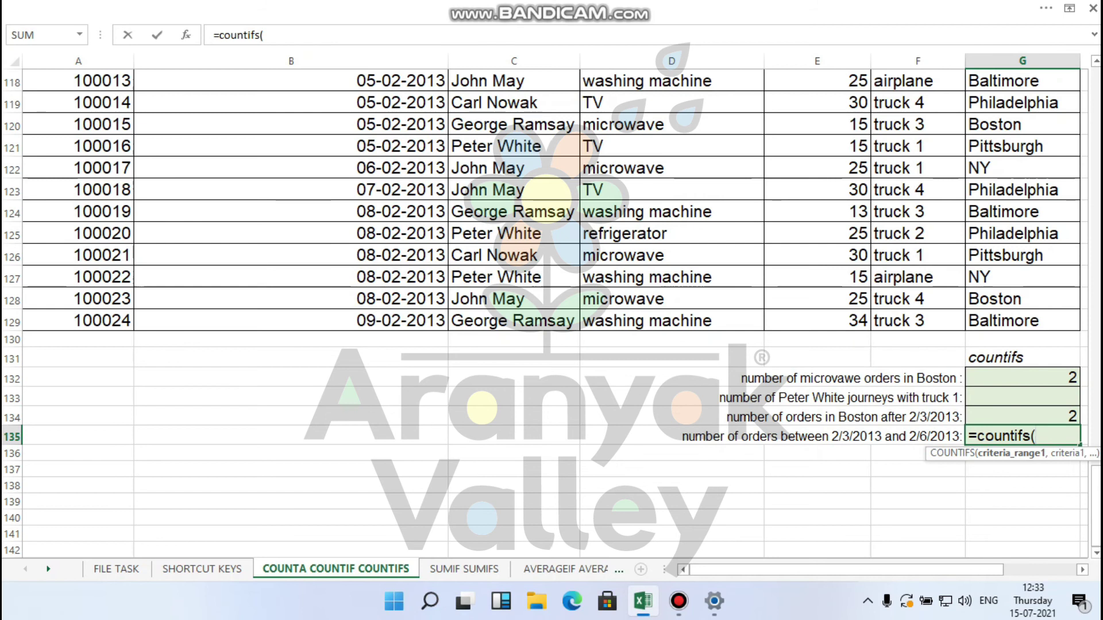
scroll(552, 310, up, 8)
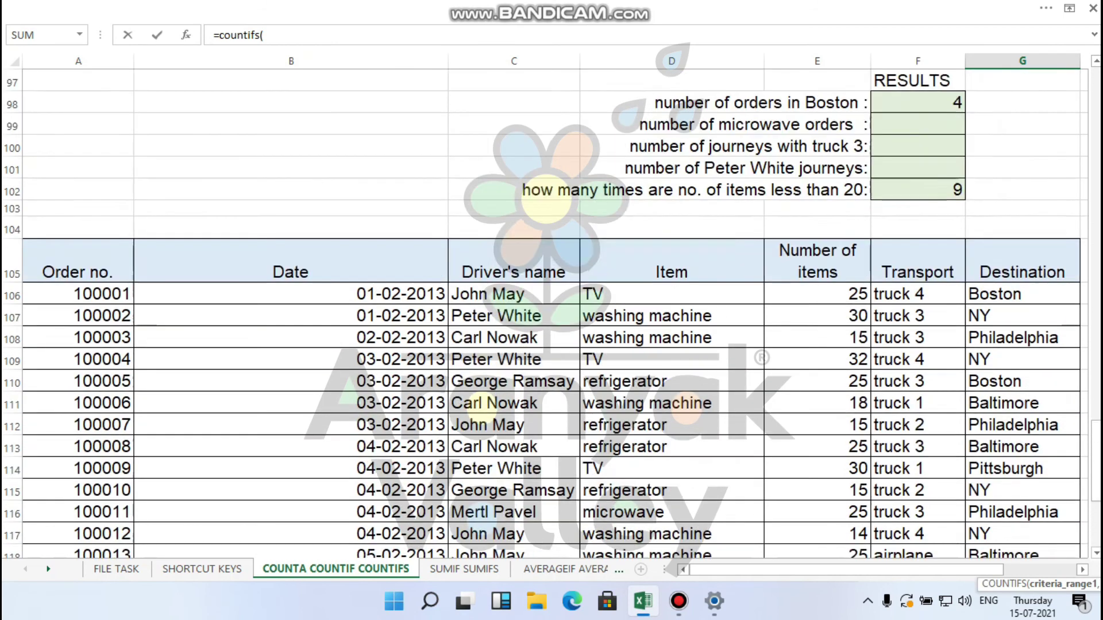
drag(402, 359, 448, 532)
scroll(552, 311, down, 3)
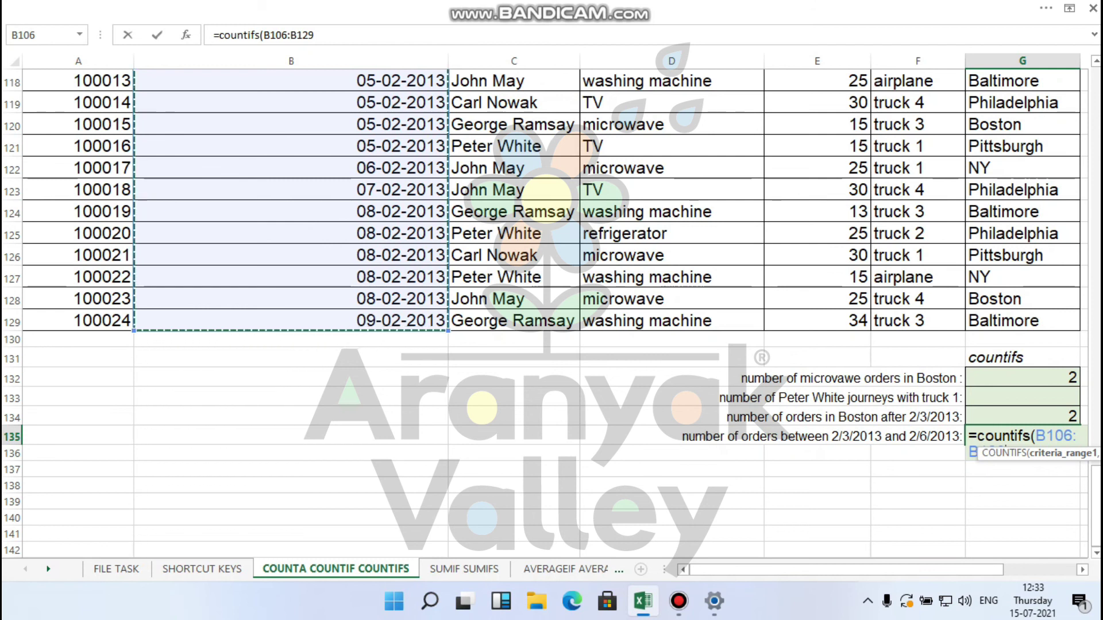
text(,)
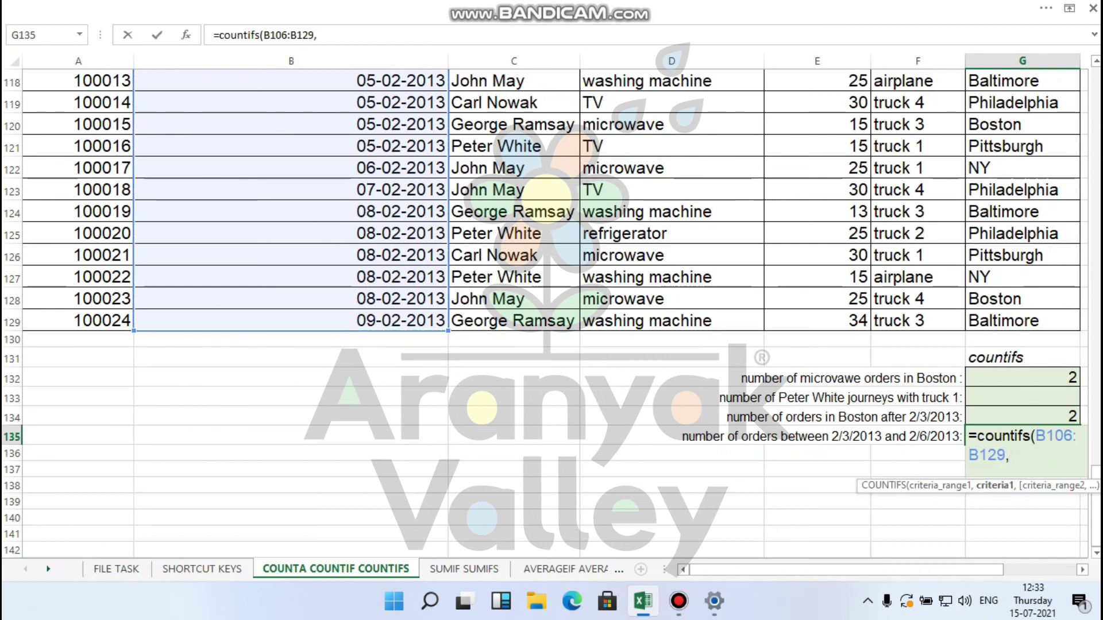
text(">03-02)
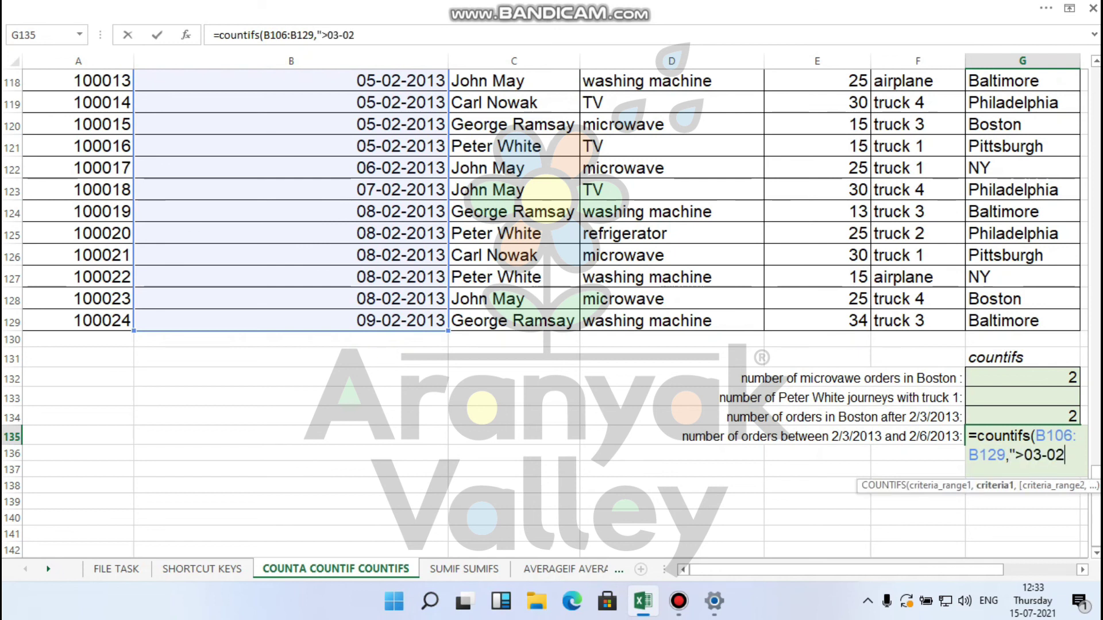
text(-2013)
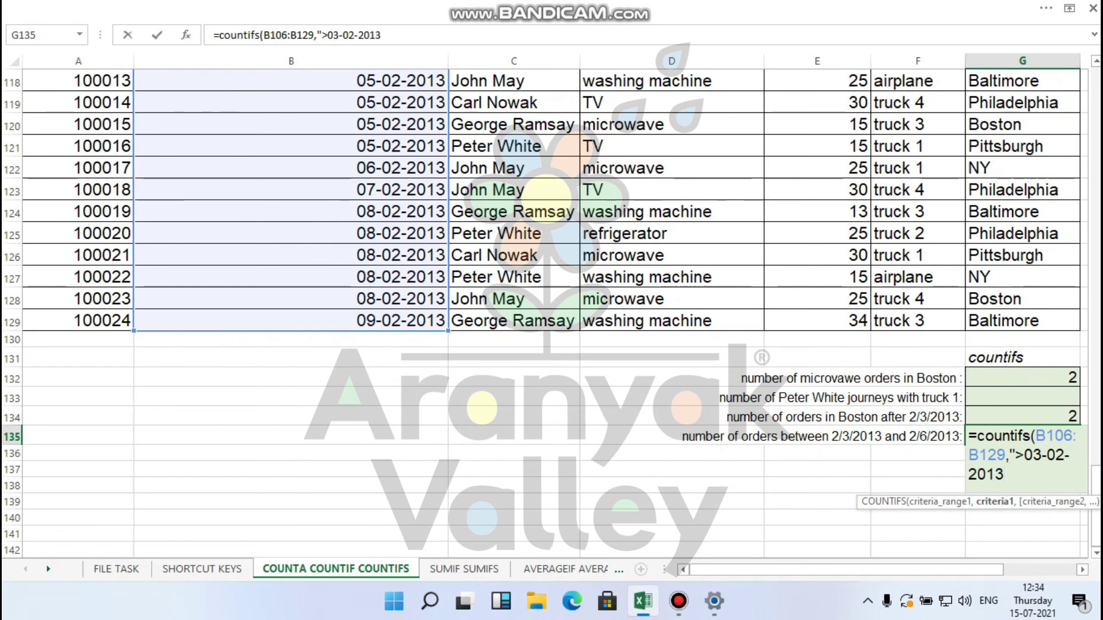
text(",)
- Complete the COUNTIFS formula in G135 with date range B106:B129 again and "<06-02-2013" as the second criterion
scroll(552, 313, up, 6)
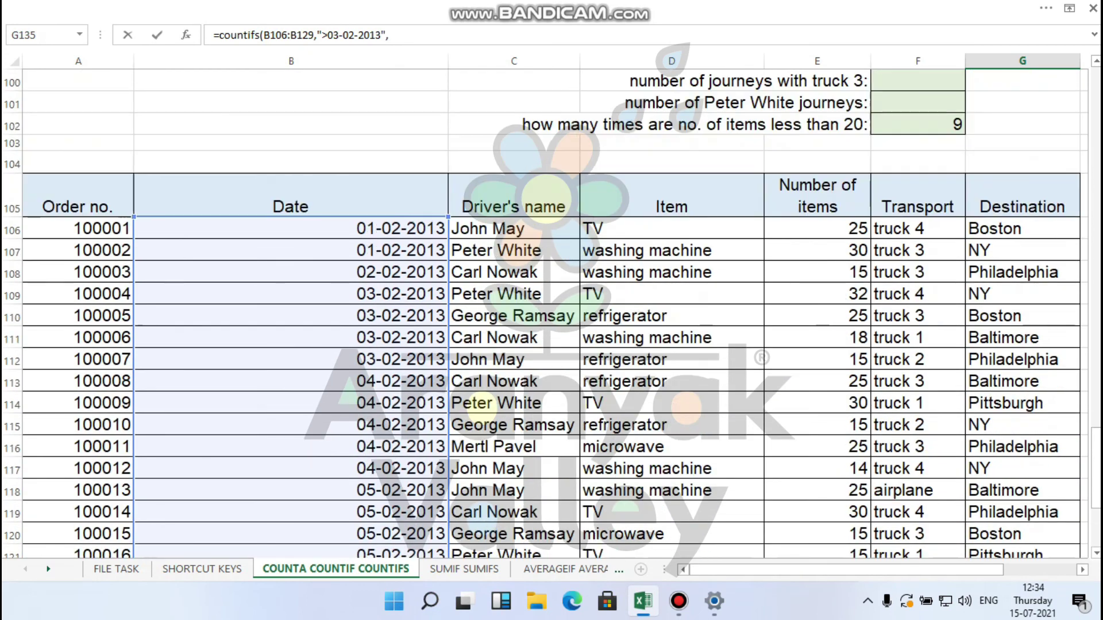
click(402, 228)
key(ctrl+shift+Down)
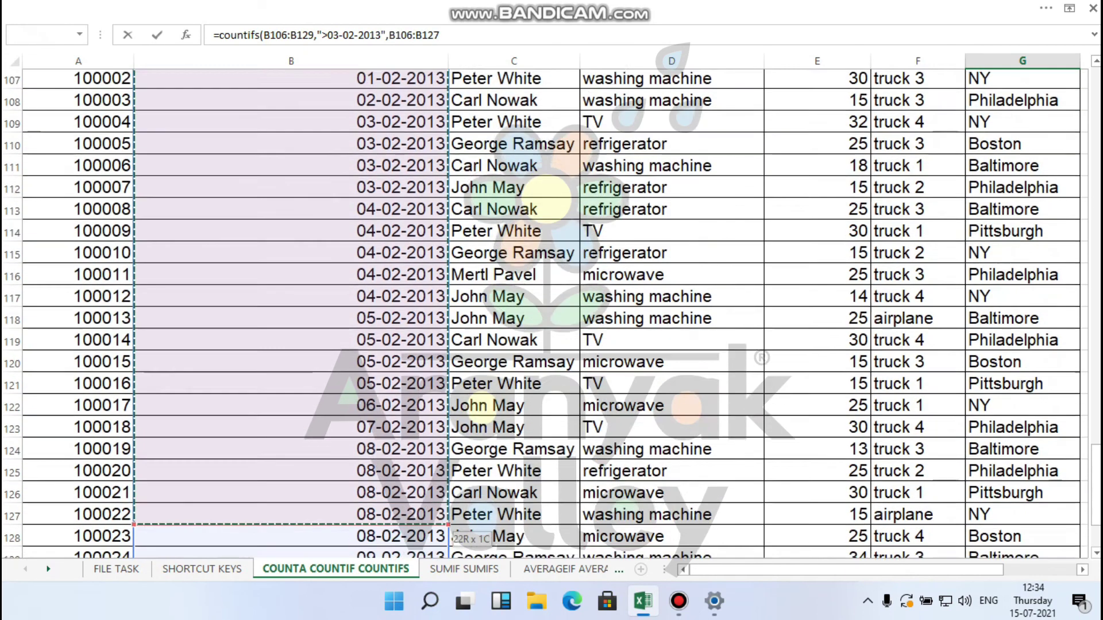
scroll(551, 310, down, 3)
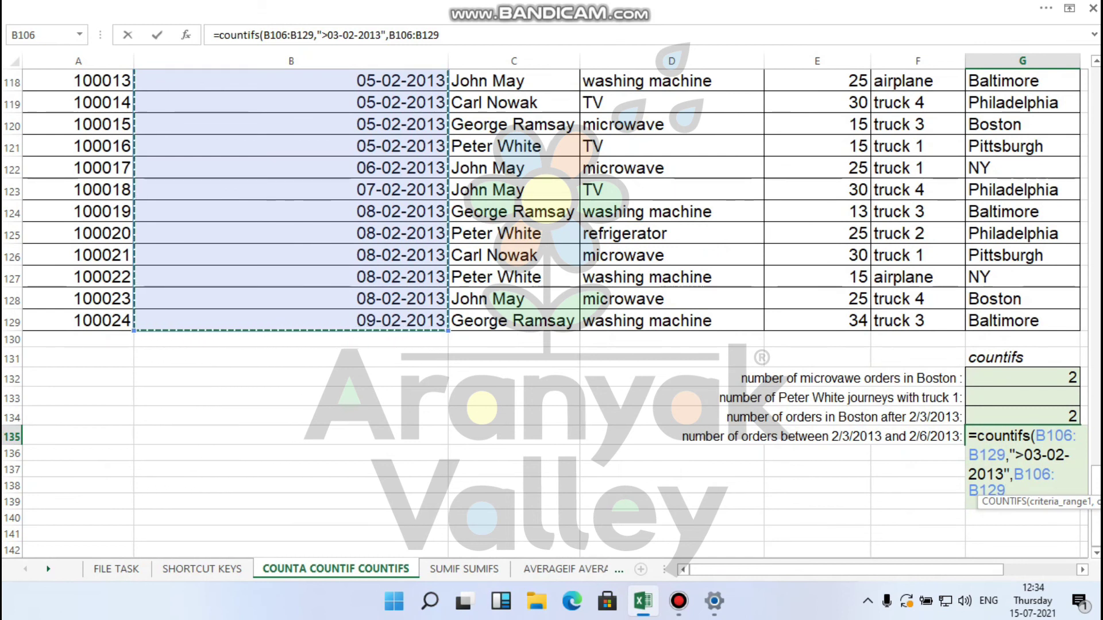
text(,)
text(")
text(<0)
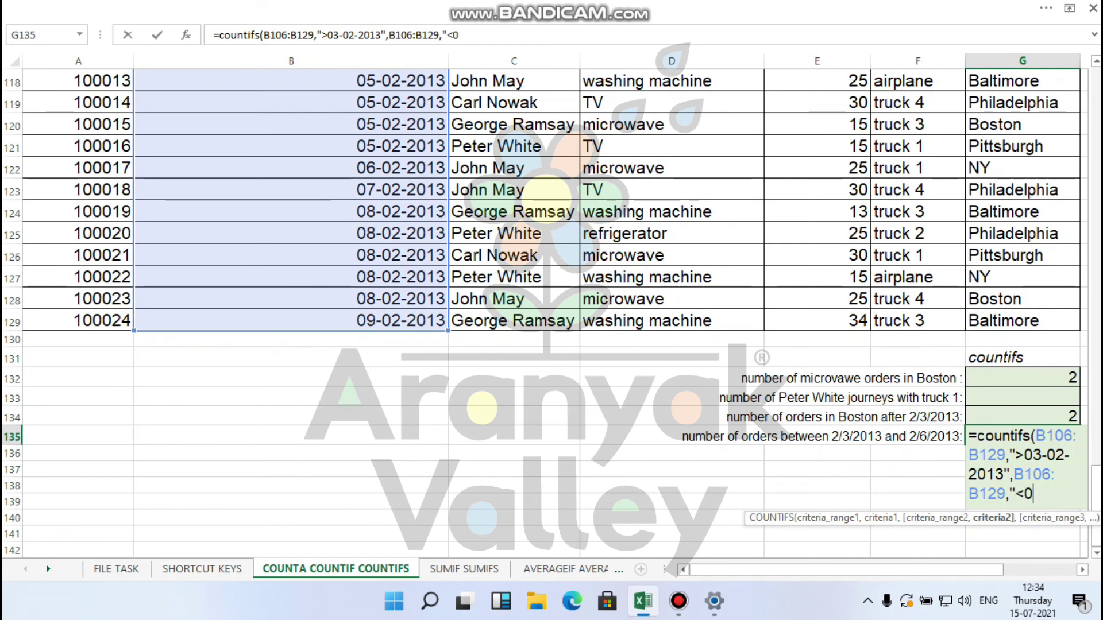
text(6-02)
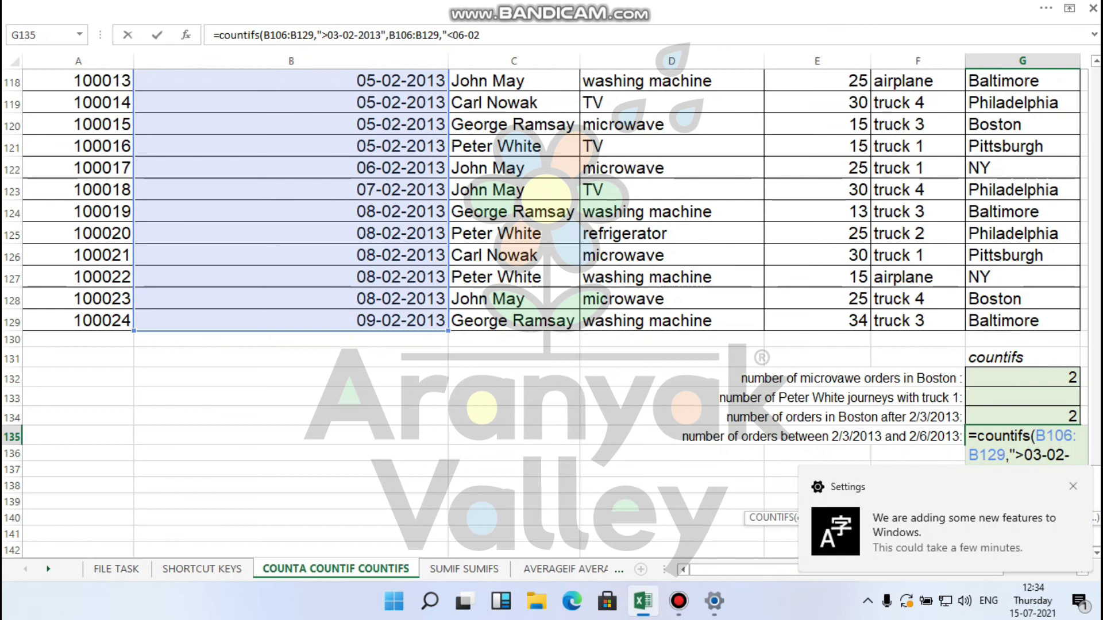
text(-2013)
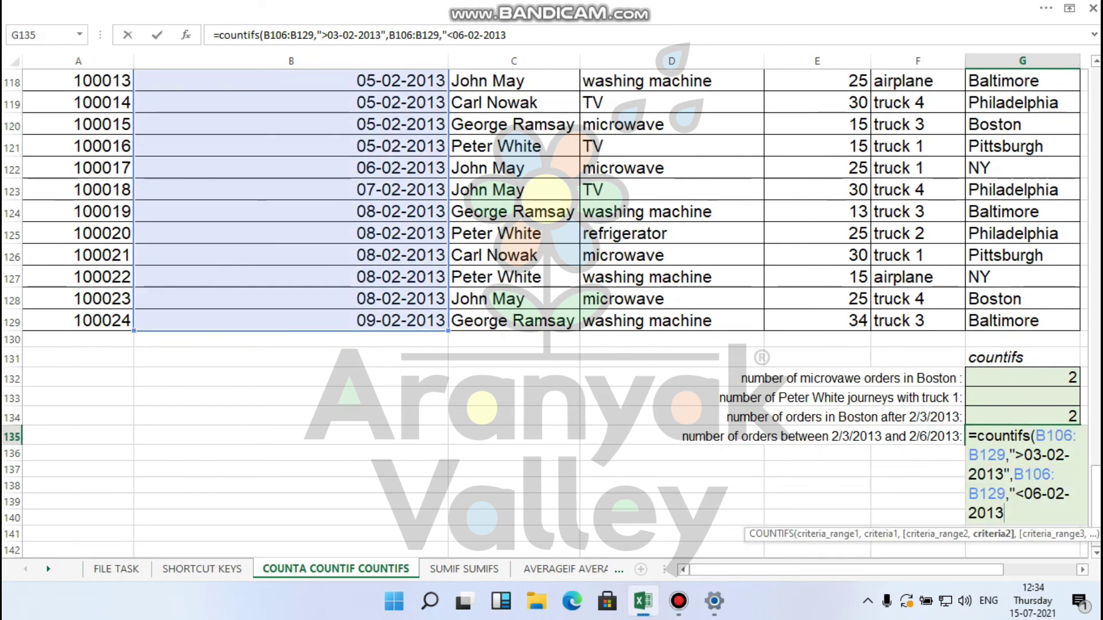
text(")
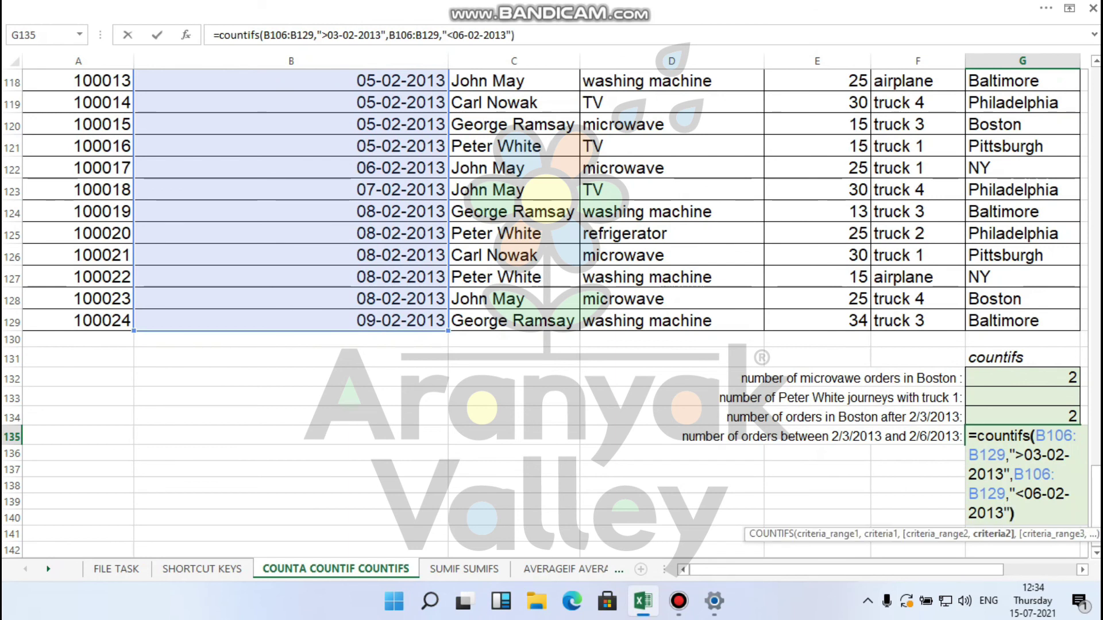
text())
key(Return)
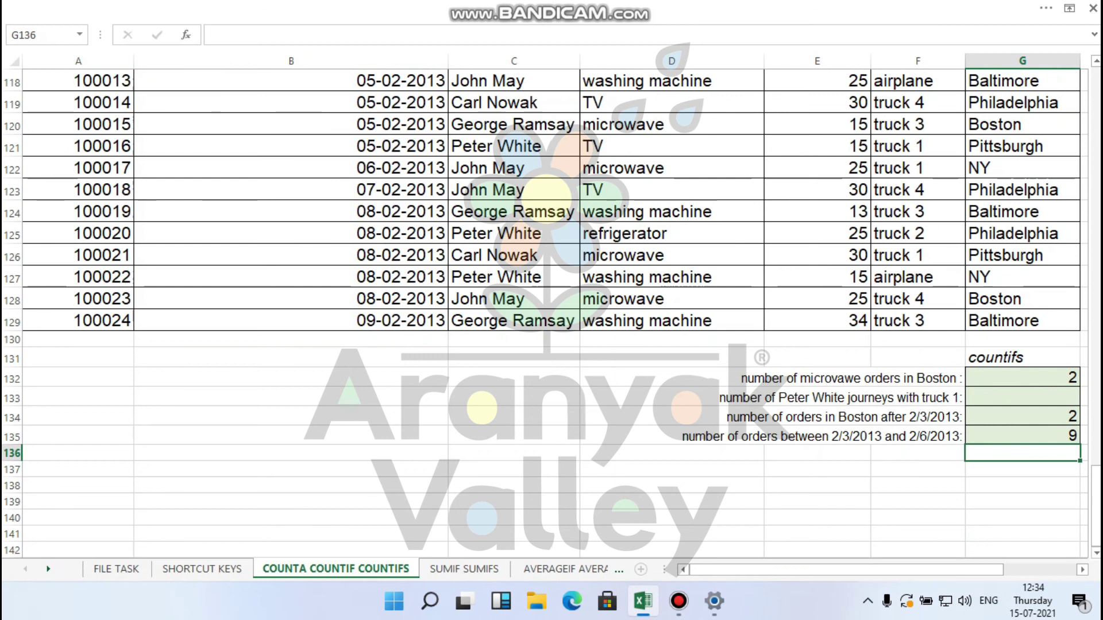
scroll(552, 310, up, 1)
scroll(551, 310, up, 15)
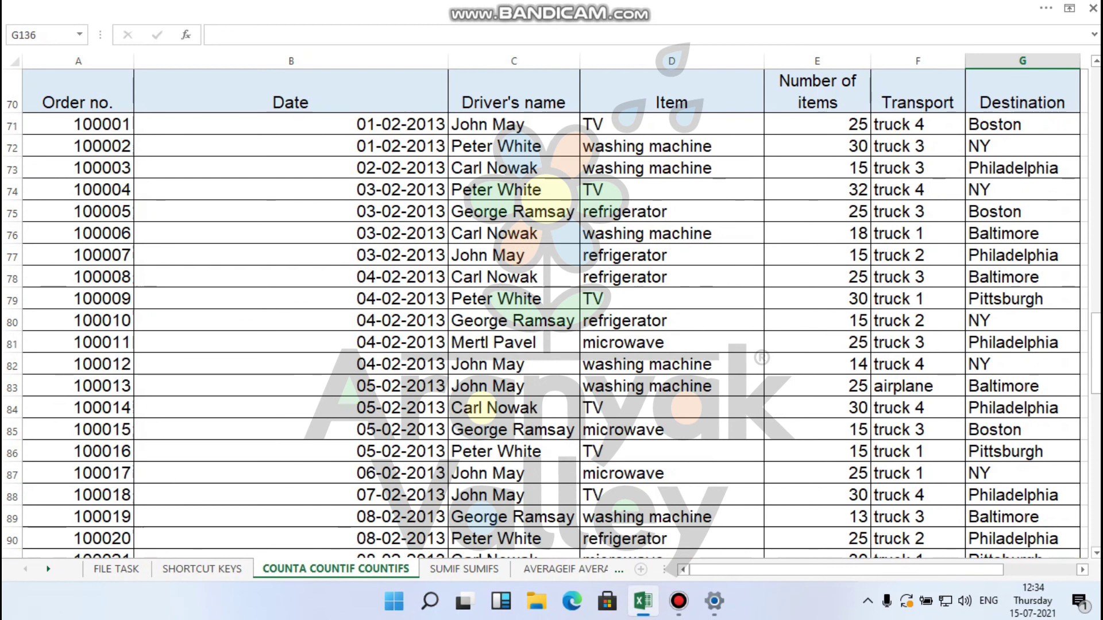
scroll(551, 310, up, 1)
scroll(551, 310, up, 3)
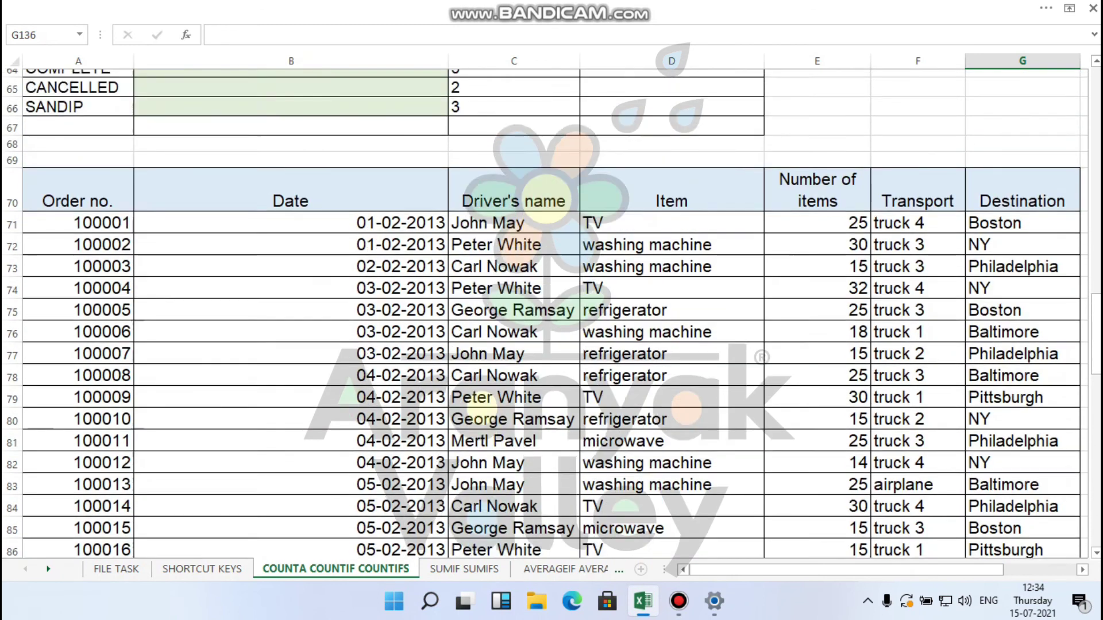